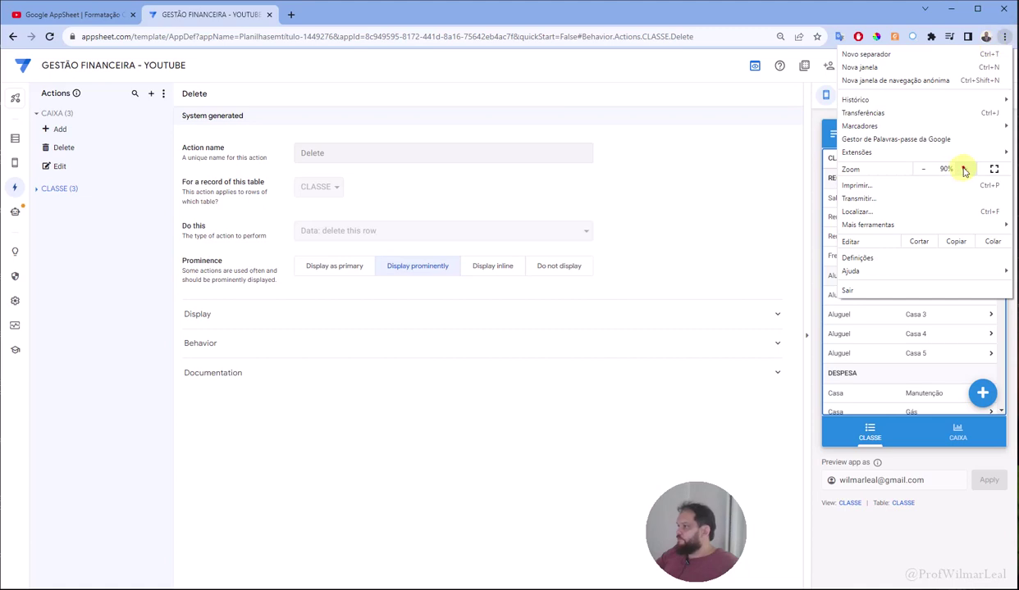
# Enlarge the page zoom of the app editor and set the app preview to the phone layout.
pyautogui.click(965, 169)
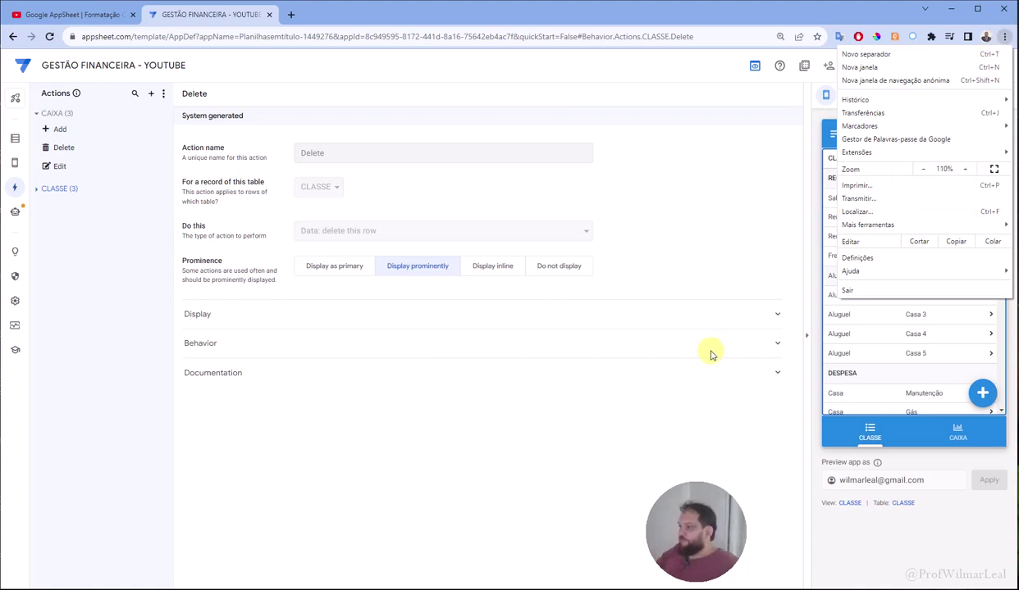
pyautogui.click(689, 383)
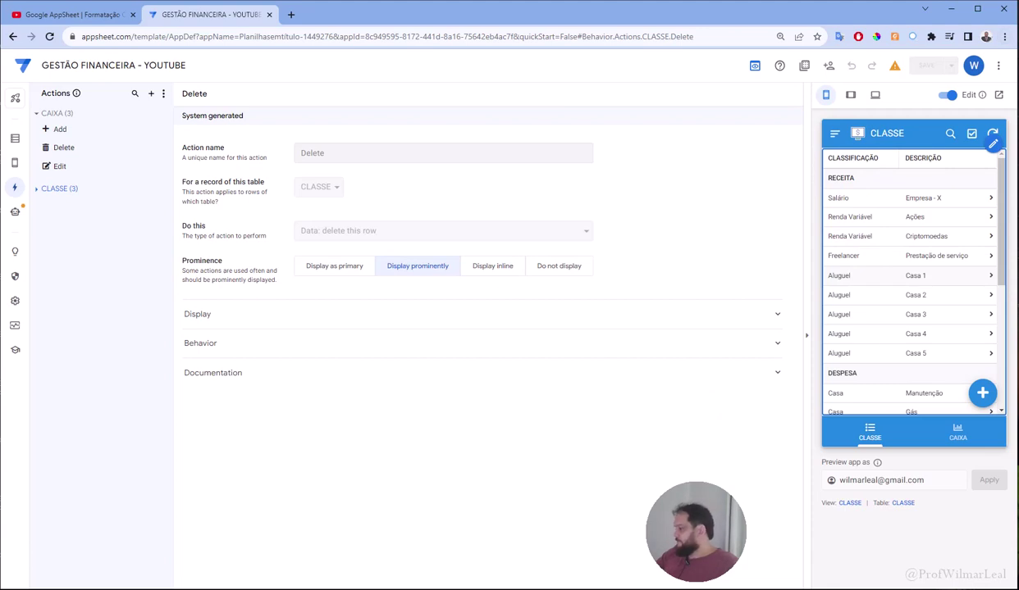
pyautogui.click(470, 454)
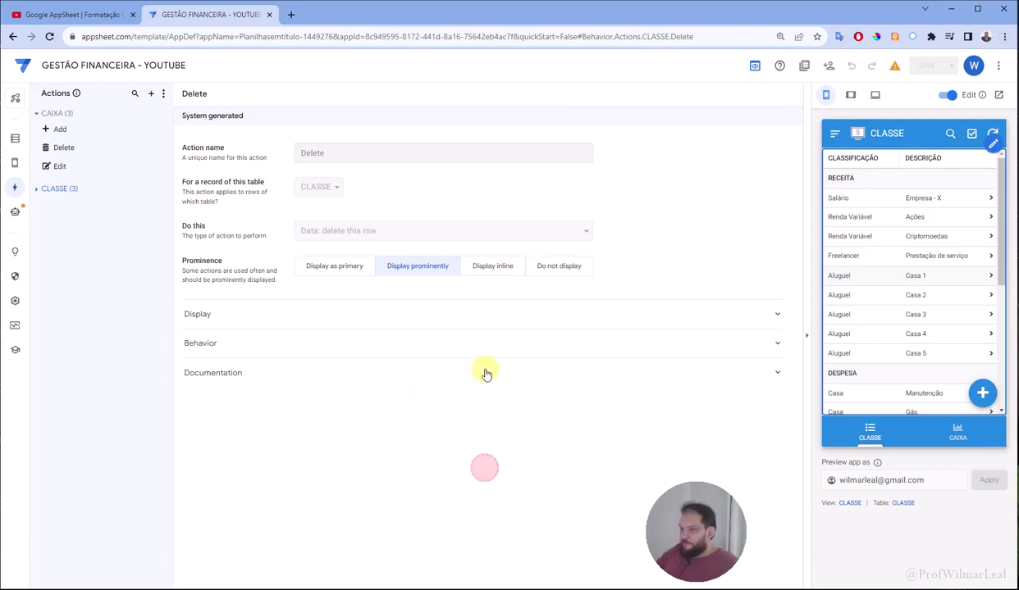
pyautogui.hotkey('ctrl', '+')
pyautogui.hotkey('ctrl', '+')
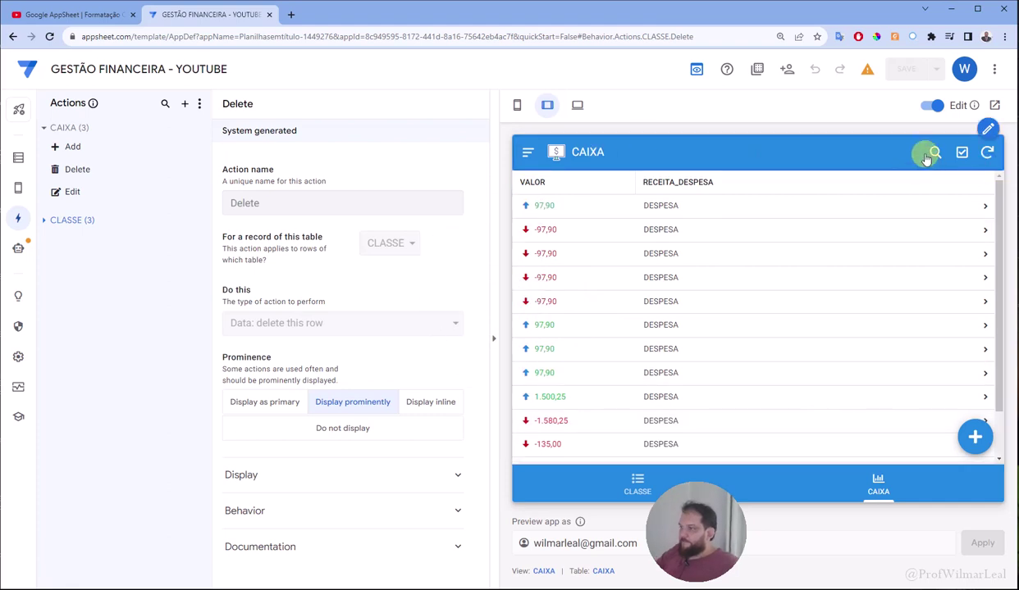
pyautogui.click(520, 106)
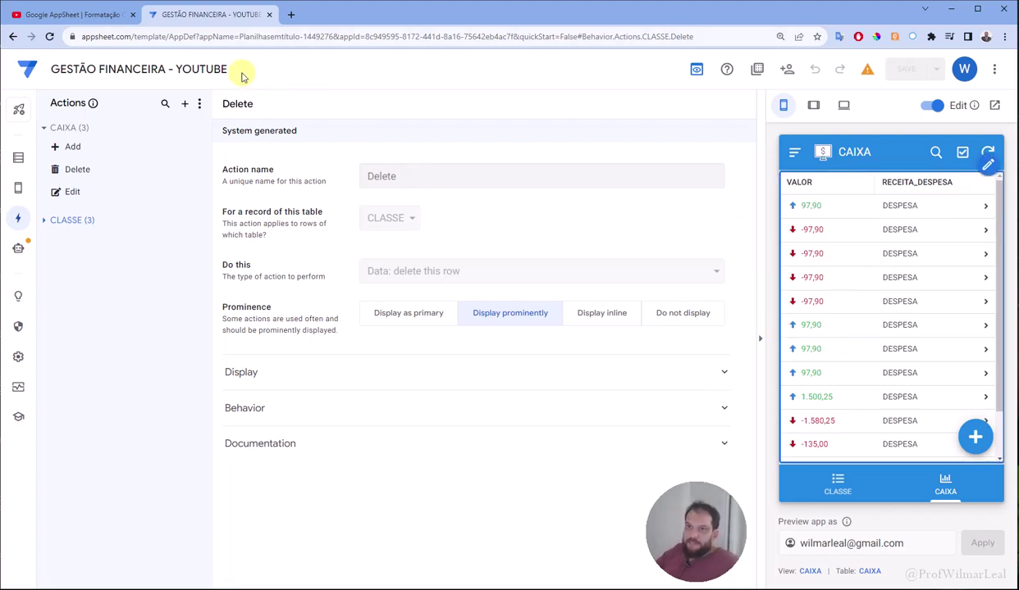
# Open the source spreadsheet of the CAIXA table from the app's data and show its CAIXA sheet.
pyautogui.click(21, 159)
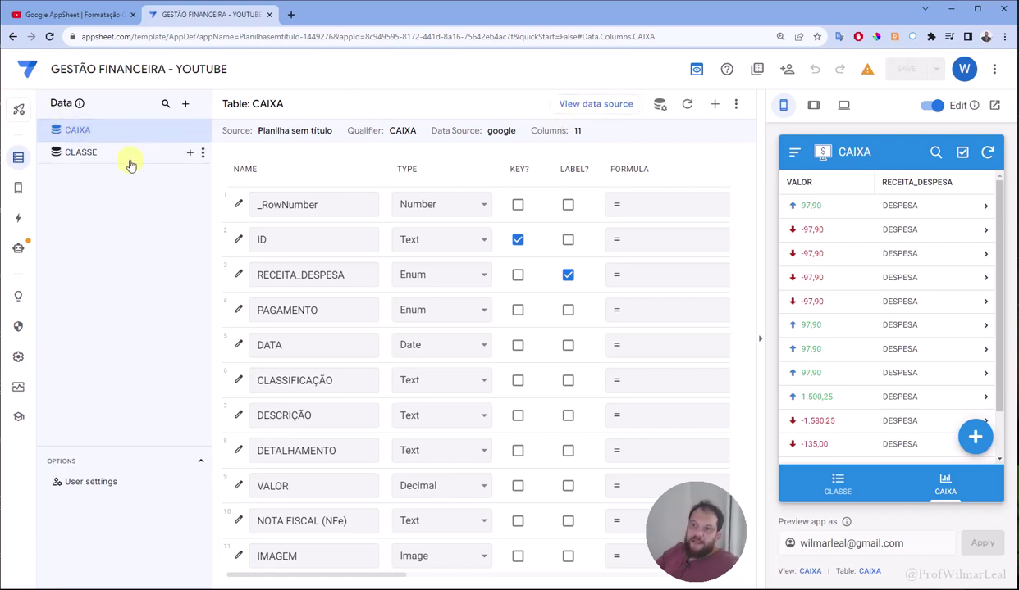
pyautogui.click(598, 105)
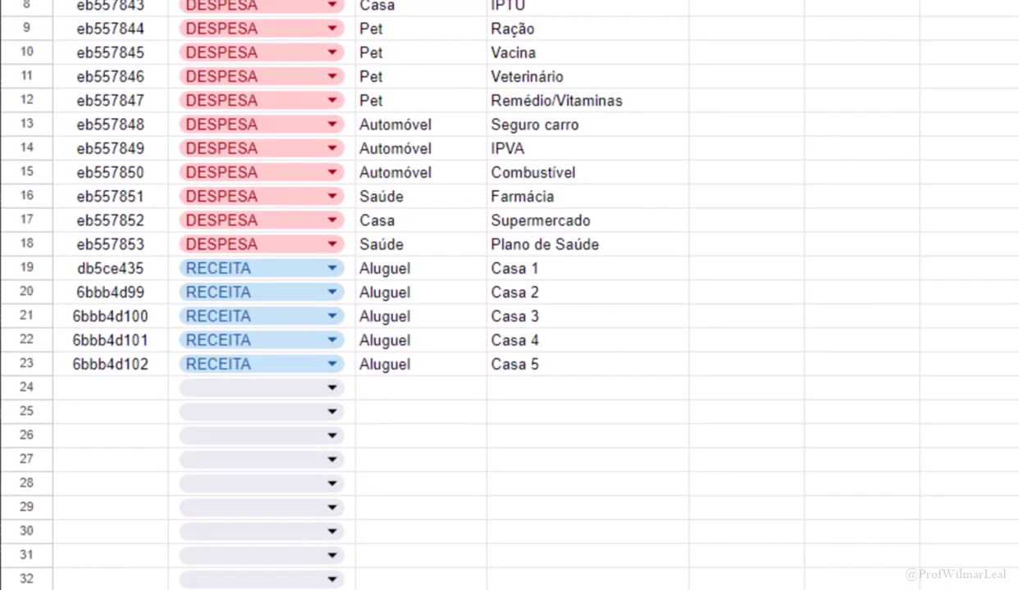
pyautogui.click(315, 574)
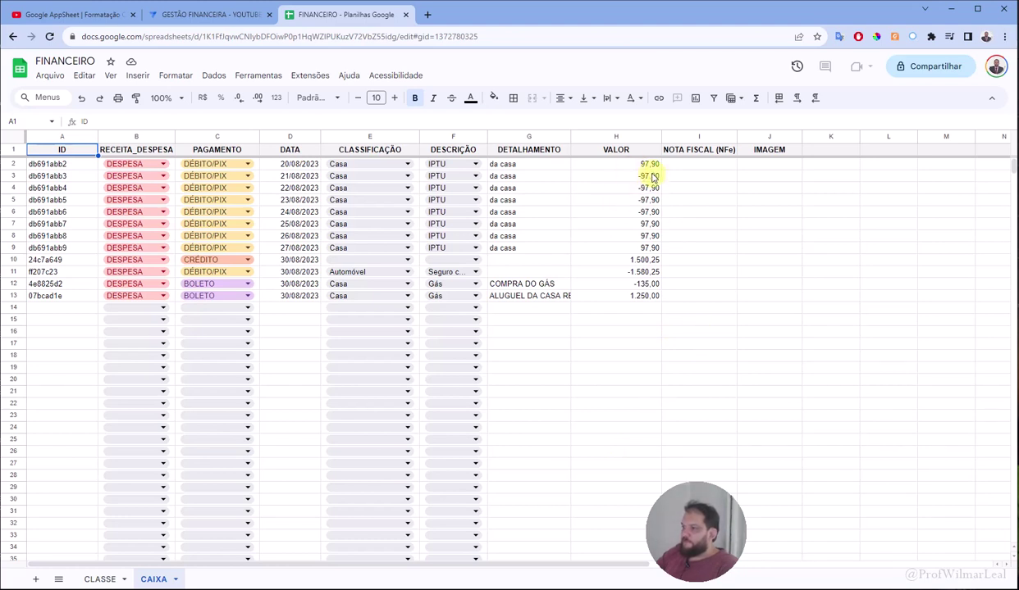
# Examine the CAIXA sheet's DETALHAMENTO, VALOR, NOTA FISCAL (NFe) and IMAGEM columns and the first free column after them.
pyautogui.click(629, 166)
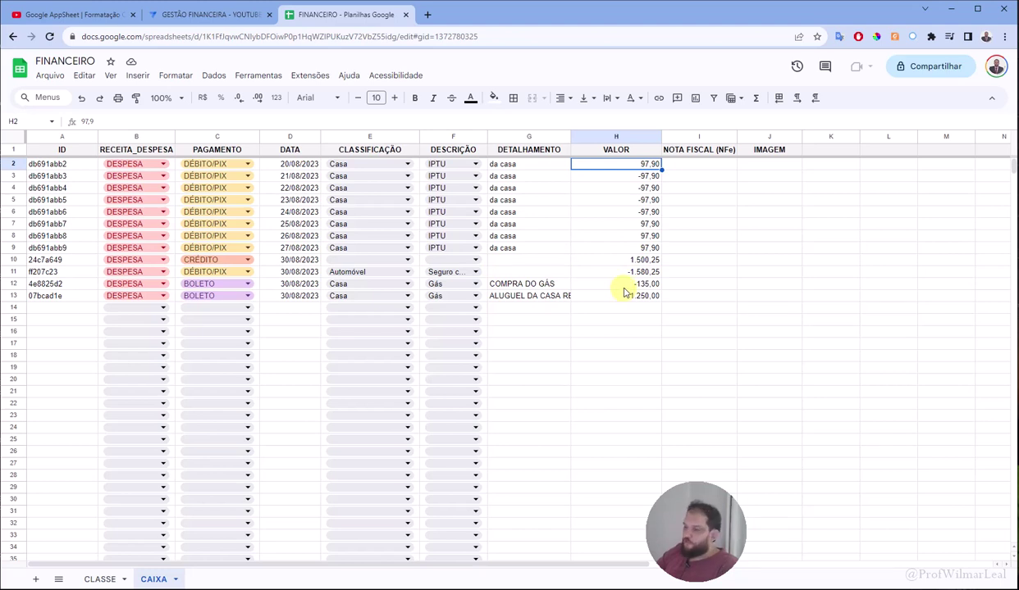
pyautogui.click(516, 188)
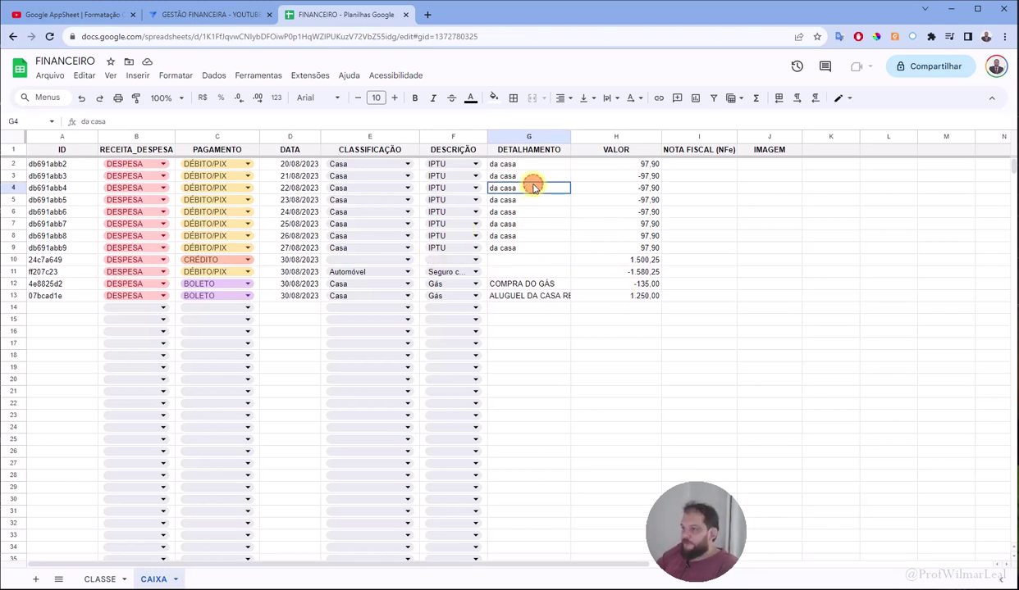
pyautogui.click(578, 236)
pyautogui.click(780, 167)
pyautogui.click(713, 168)
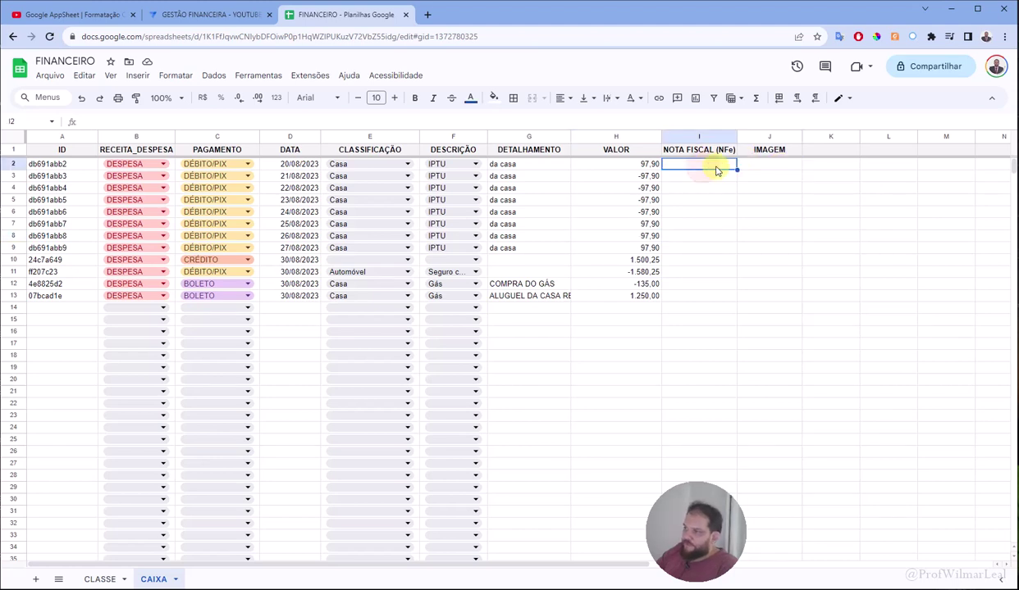
pyautogui.click(763, 167)
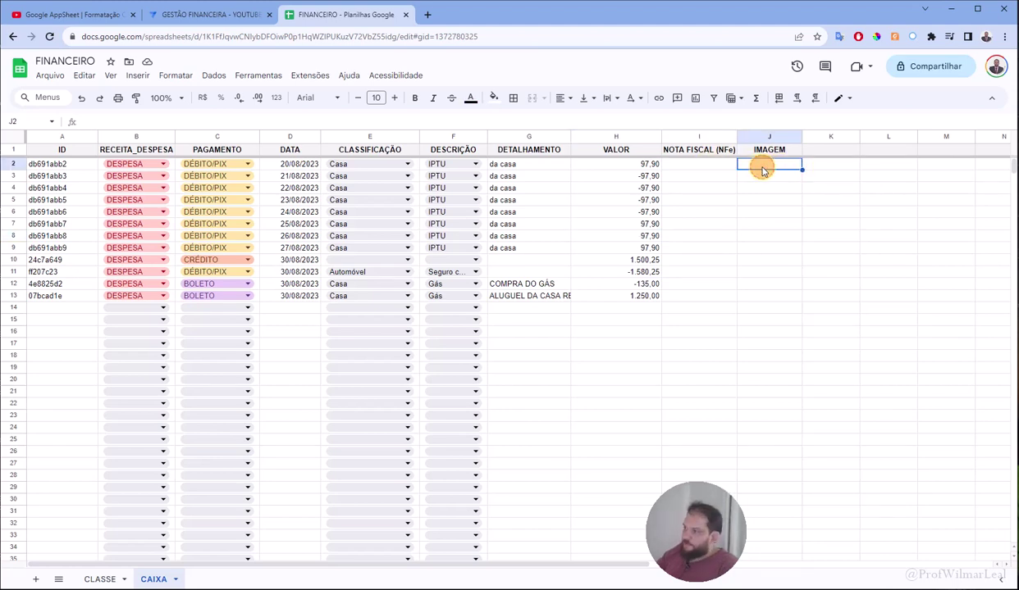
pyautogui.click(831, 148)
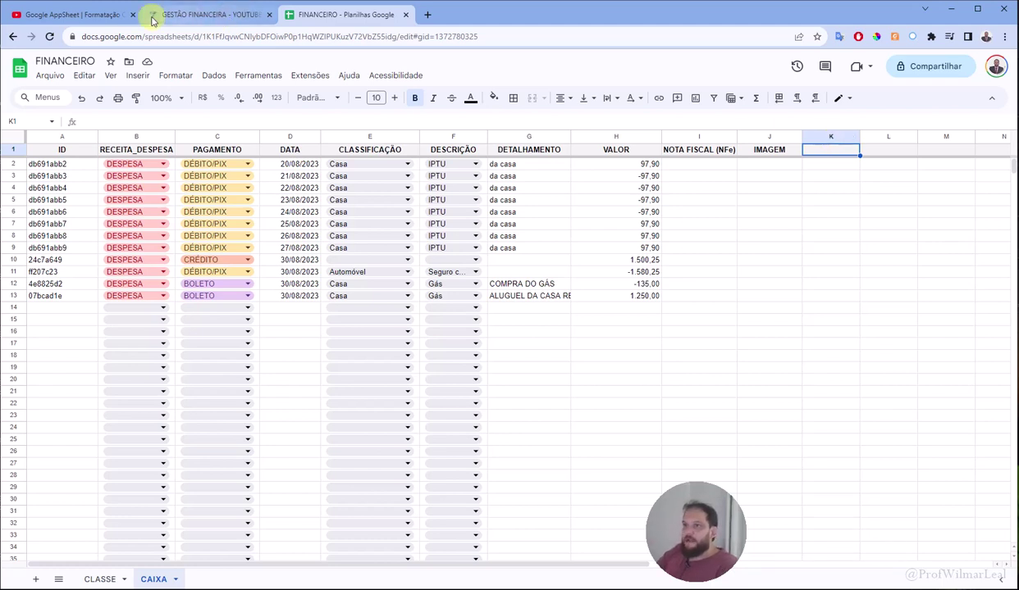
# Read the viewer comment on YouTube requesting a payable status, and return to the FINANCEIRO spreadsheet.
pyautogui.click(48, 14)
pyautogui.scroll(-4, 369, 447)
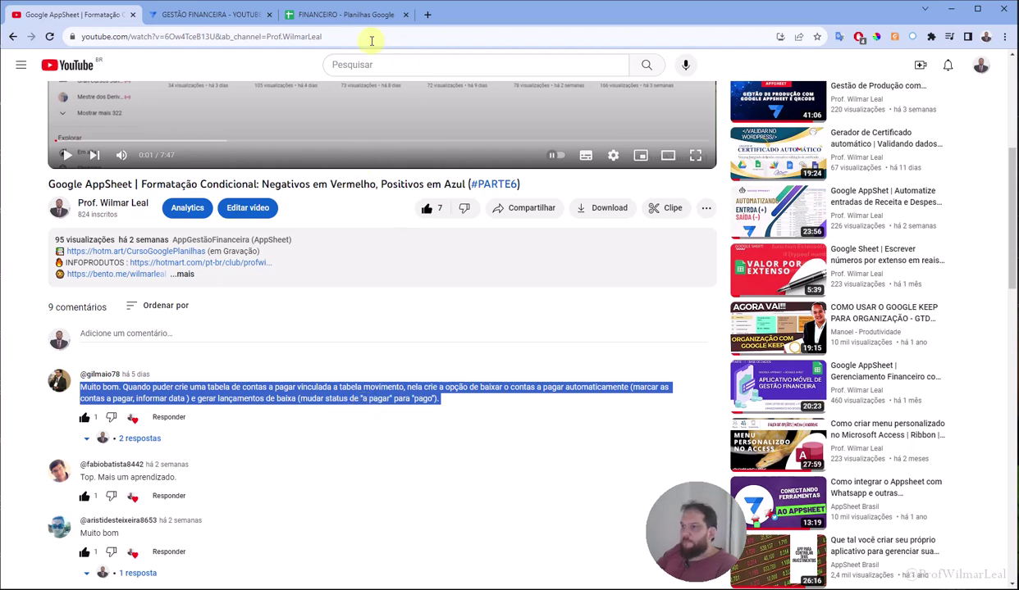
pyautogui.click(354, 14)
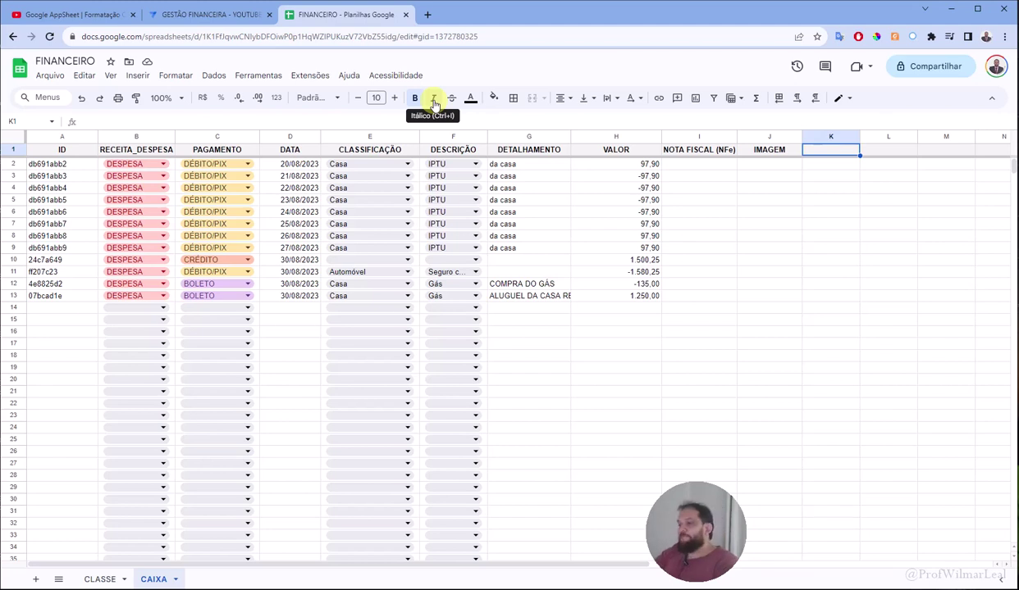
# Add the header STATUS in cell K1 of the CAIXA sheet.
pyautogui.write('s')
pyautogui.press('Escape')
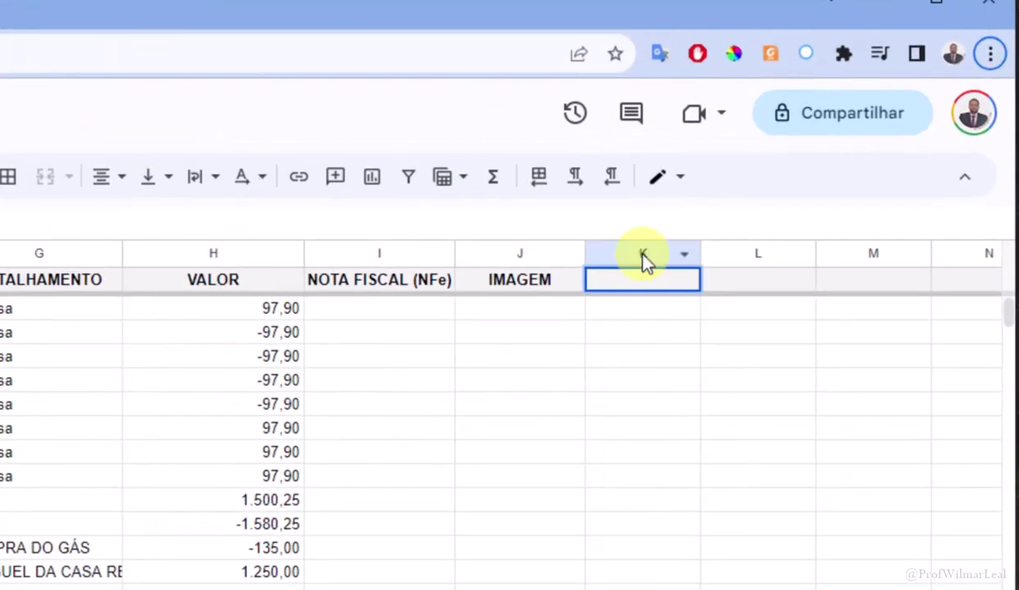
pyautogui.click(615, 277)
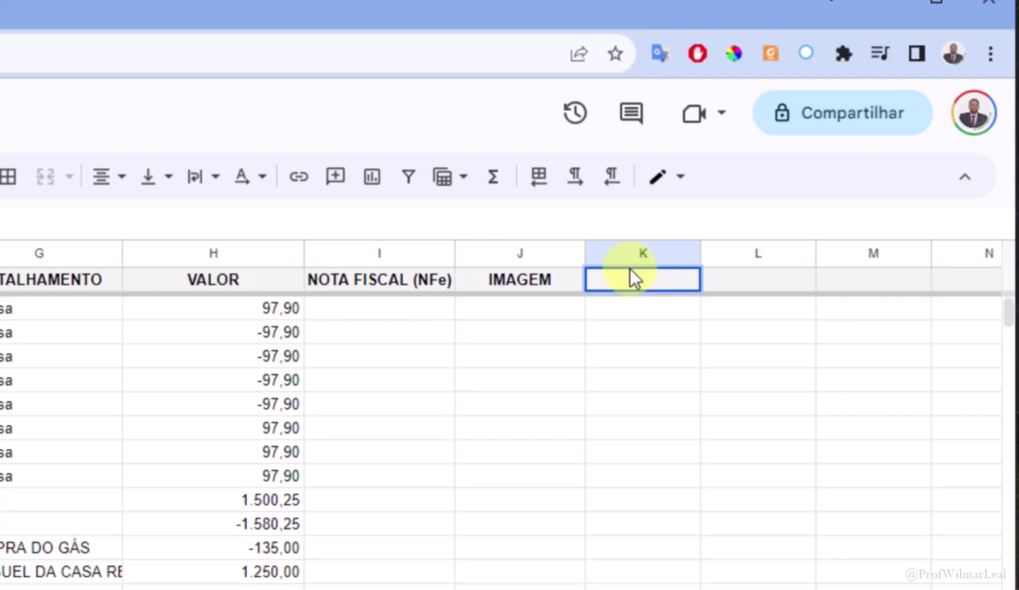
pyautogui.write('SAU')
pyautogui.write('ATUS')
pyautogui.press('Return')
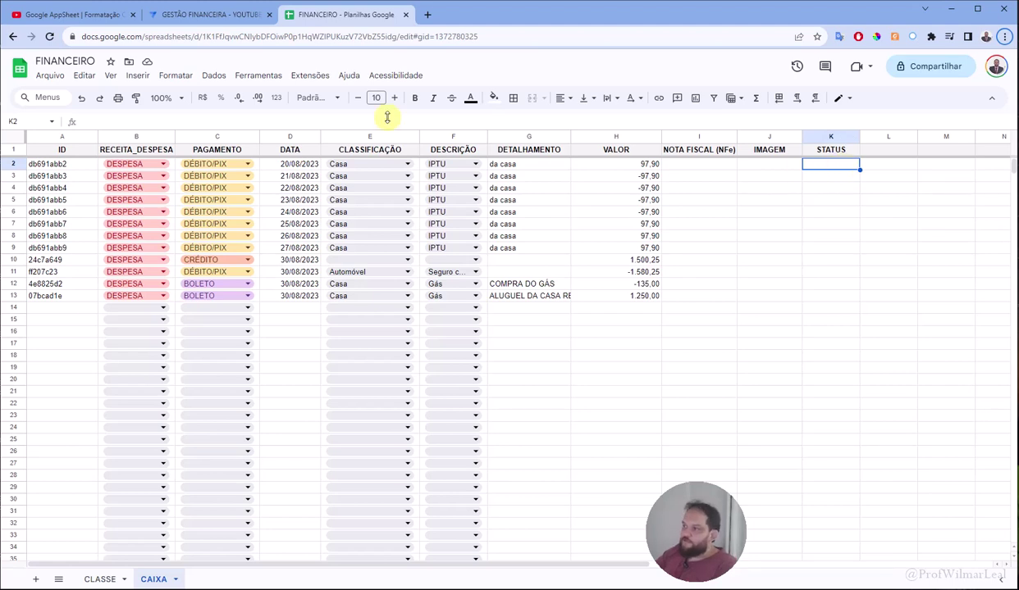
# Insert a dropdown list in cell K2 under the STATUS header.
pyautogui.click(137, 75)
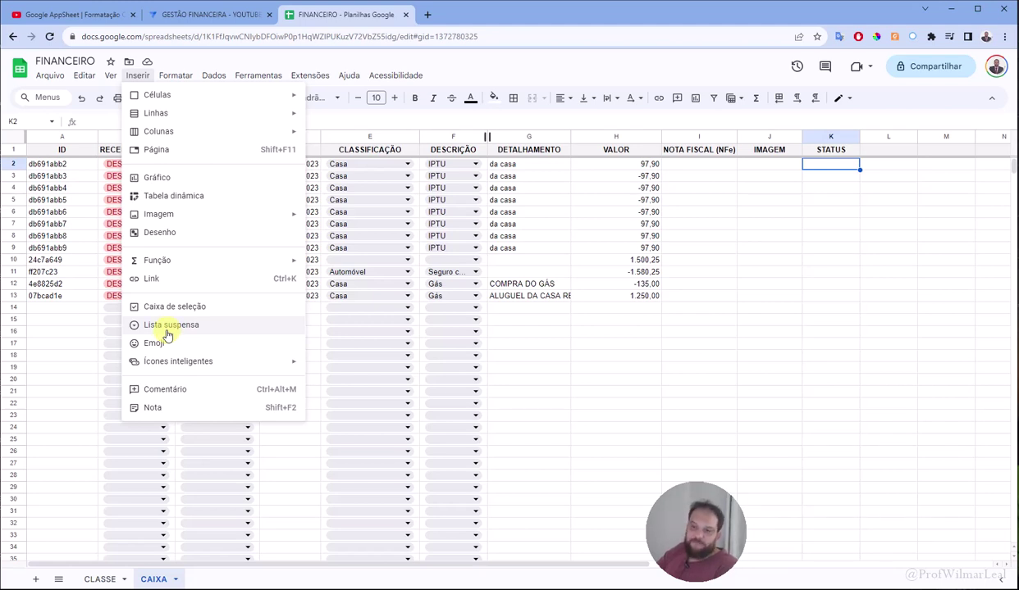
pyautogui.click(166, 328)
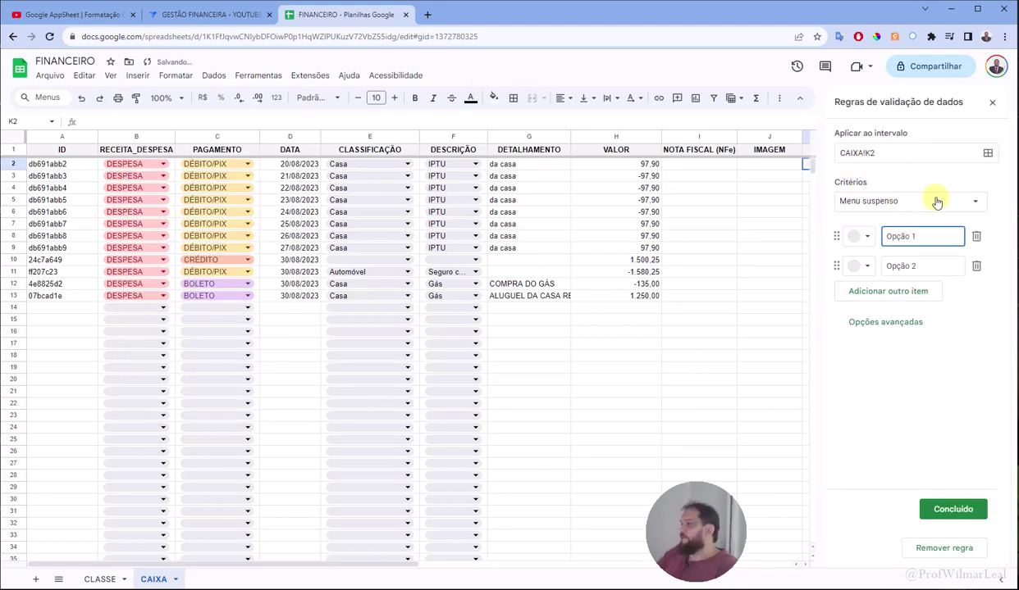
pyautogui.click(924, 205)
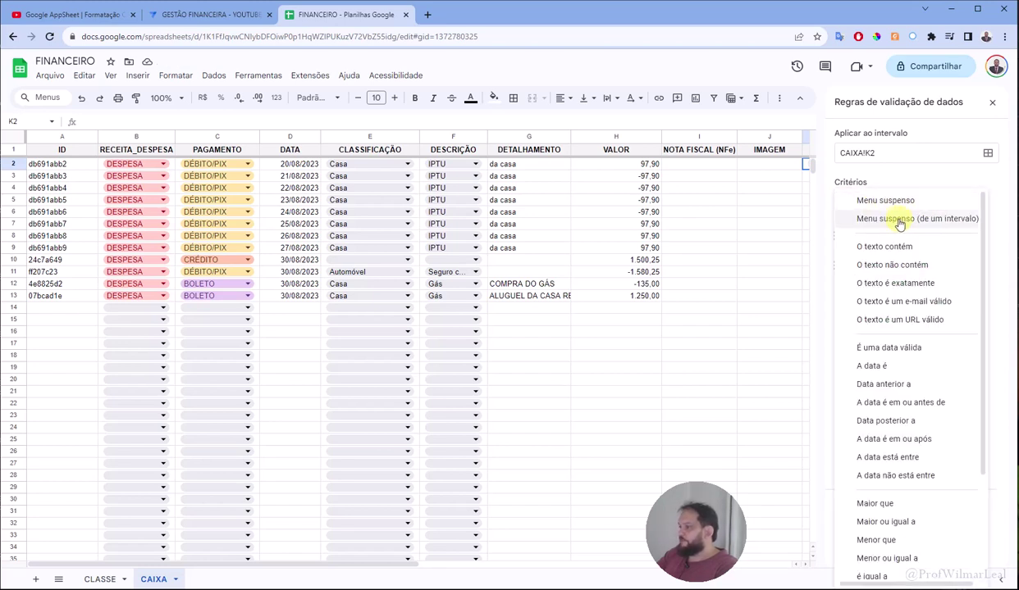
pyautogui.click(899, 219)
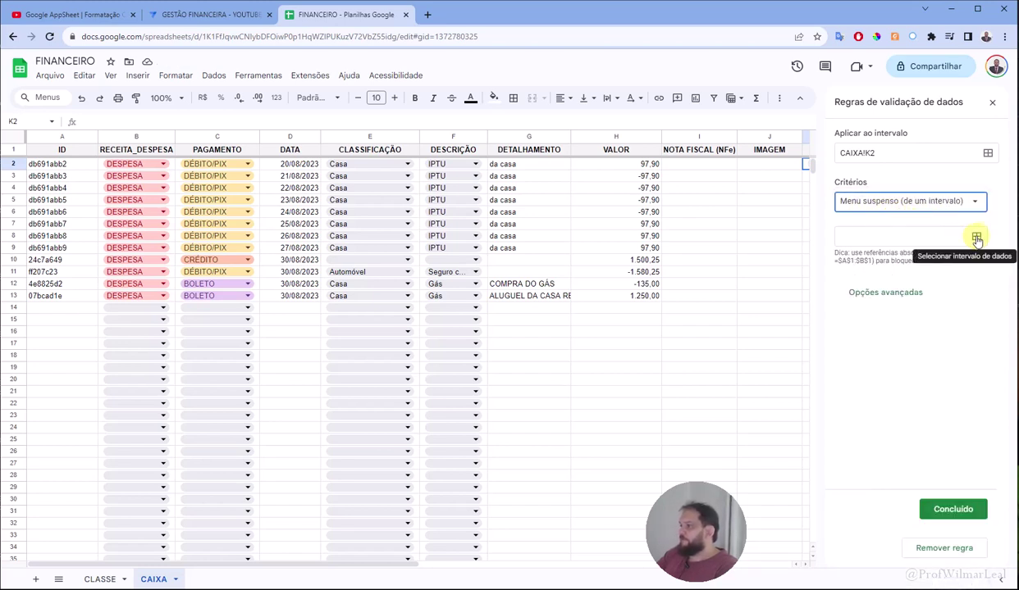
pyautogui.click(968, 201)
pyautogui.click(890, 183)
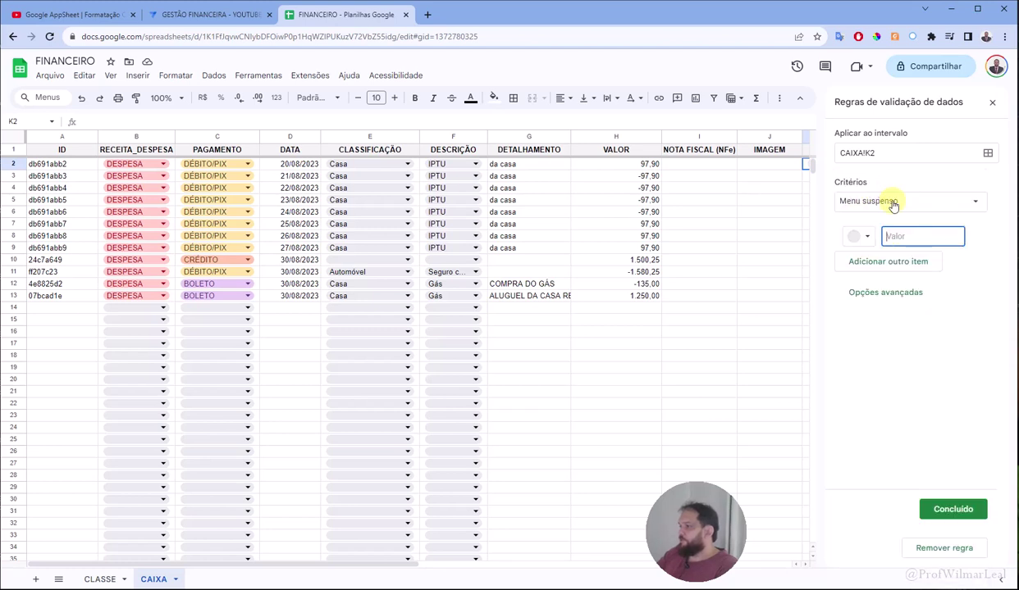
# Define the dropdown's items as PAGO and A PAGAR, checking the wording against the YouTube comment.
pyautogui.write('PAGO')
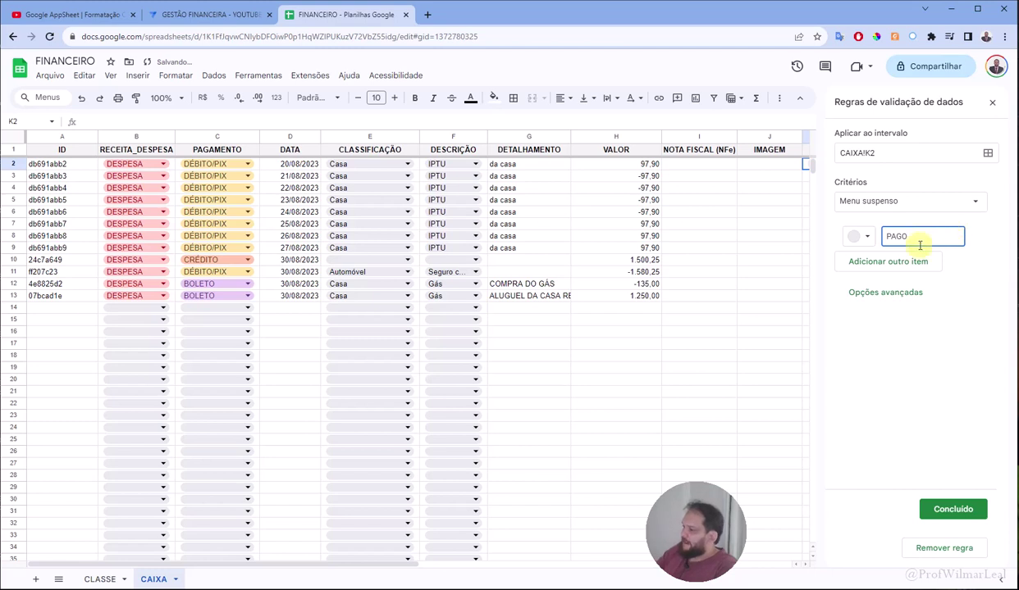
pyautogui.click(888, 262)
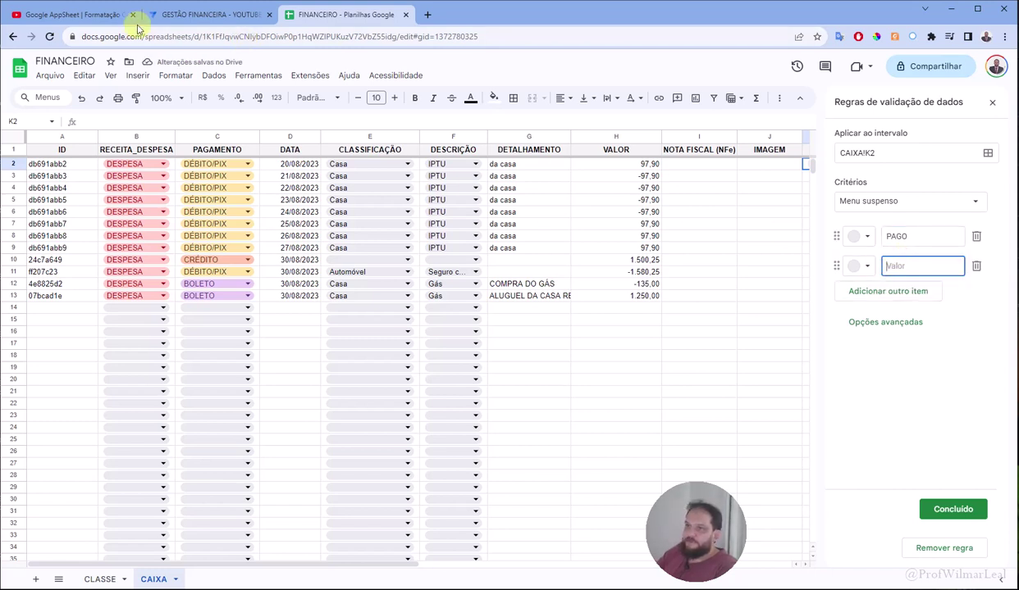
pyautogui.click(86, 14)
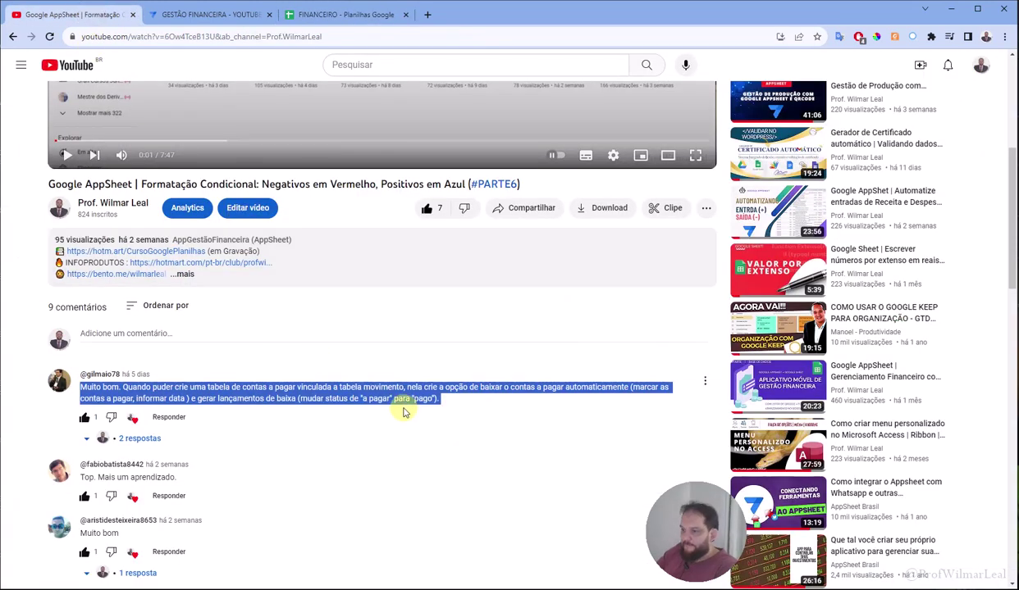
pyautogui.click(362, 14)
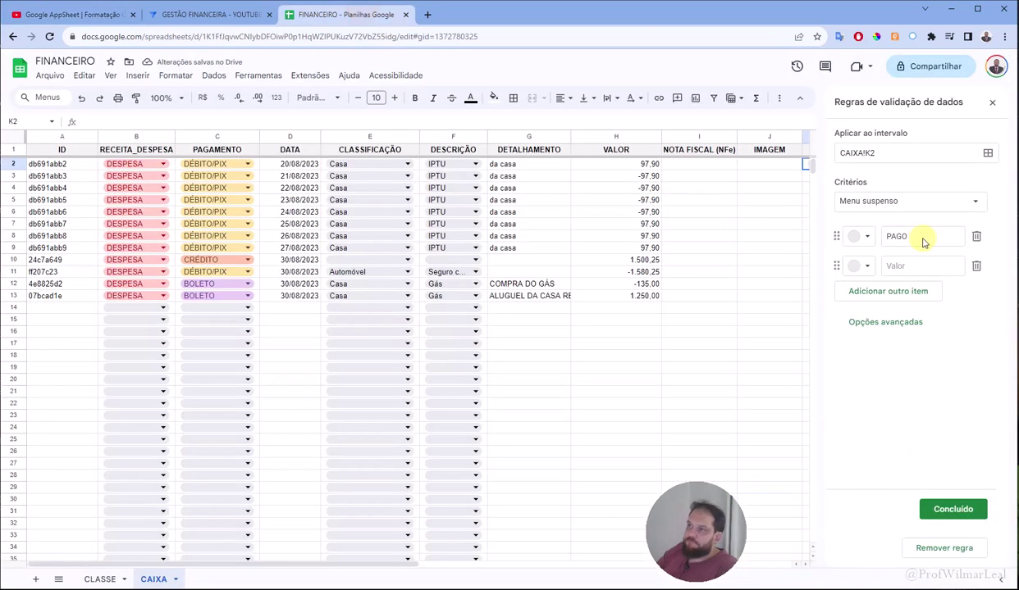
pyautogui.write('A')
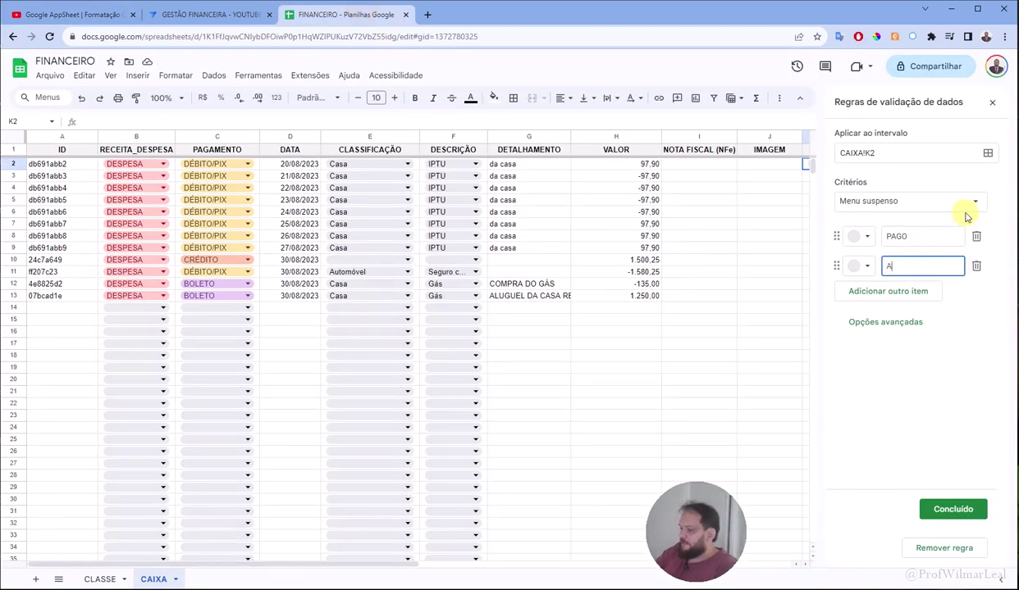
pyautogui.write(' PAGAR')
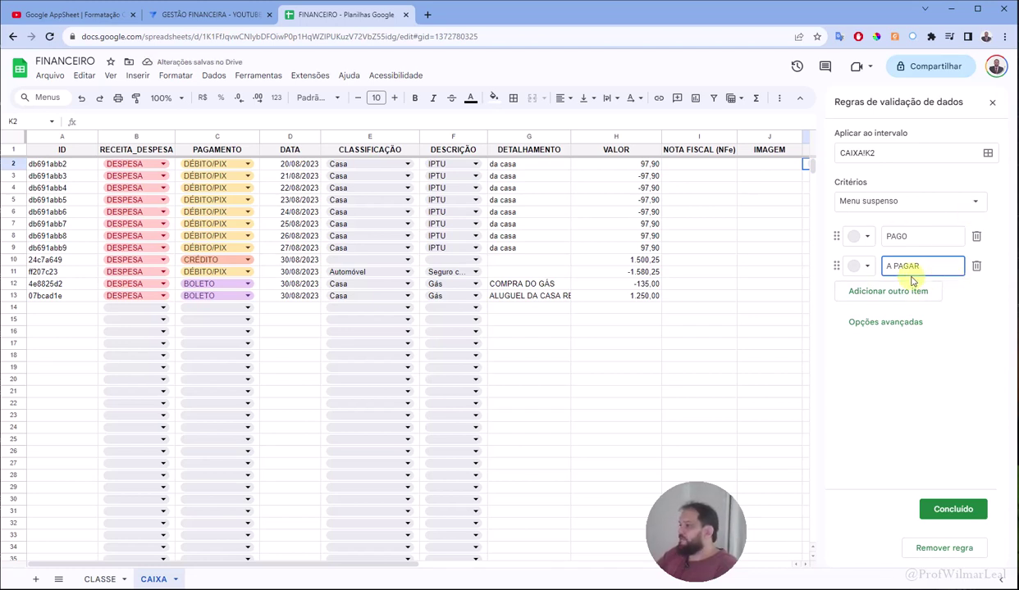
# Colour the A PAGAR item light yellow and the PAGO item light green, and finish the validation rule.
pyautogui.click(863, 267)
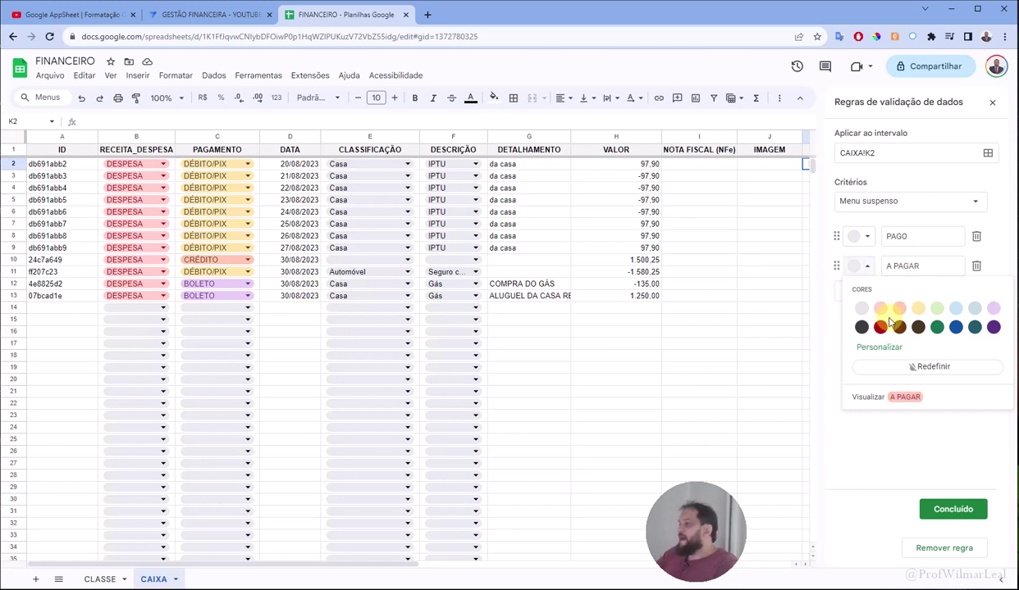
pyautogui.click(918, 309)
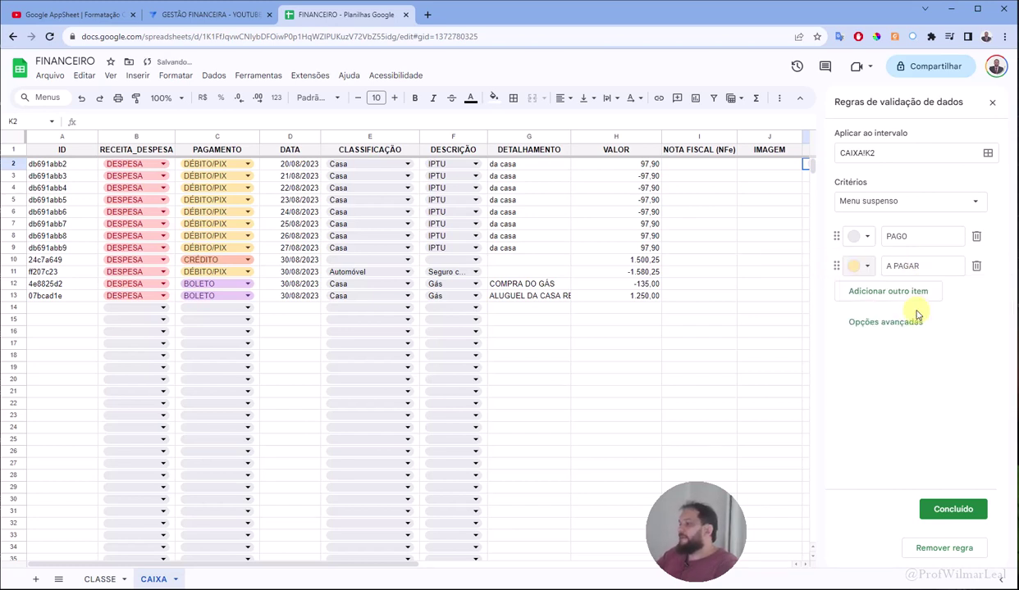
pyautogui.click(859, 237)
pyautogui.click(912, 278)
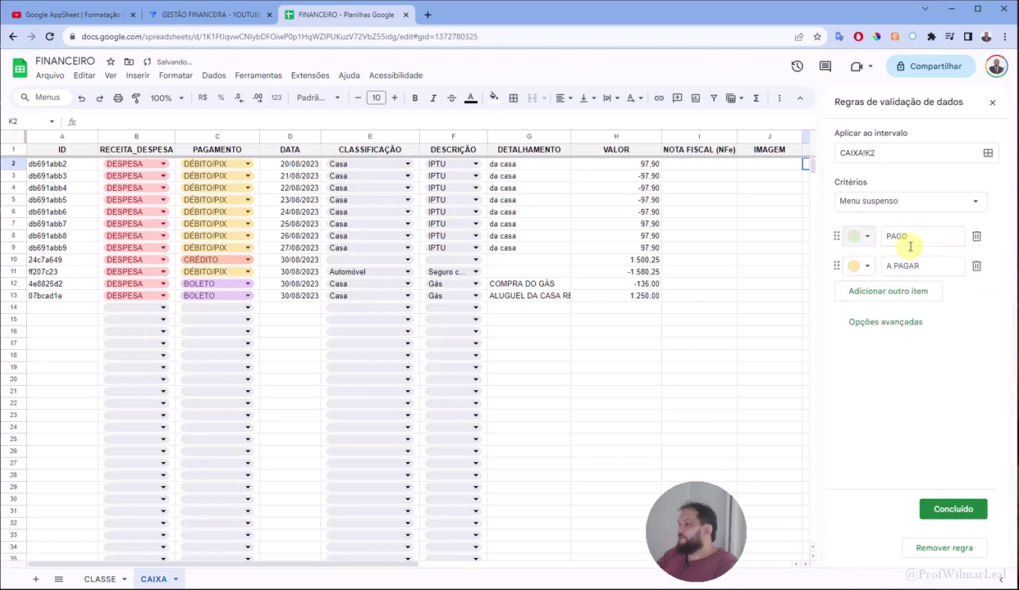
pyautogui.click(951, 512)
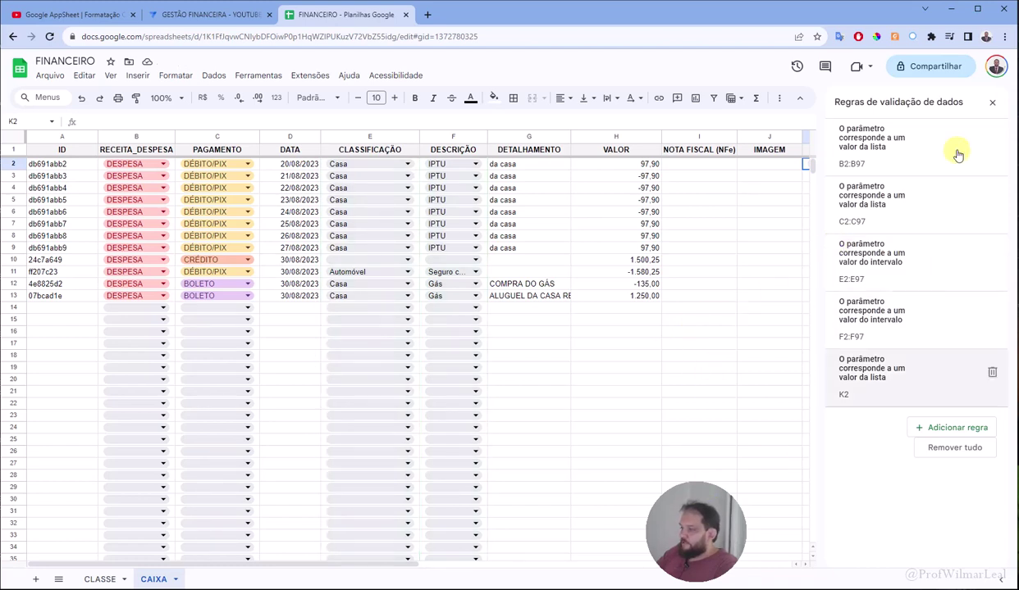
pyautogui.click(991, 102)
# Check the options offered by the STATUS dropdown in cell K2.
pyautogui.doubleClick(852, 164)
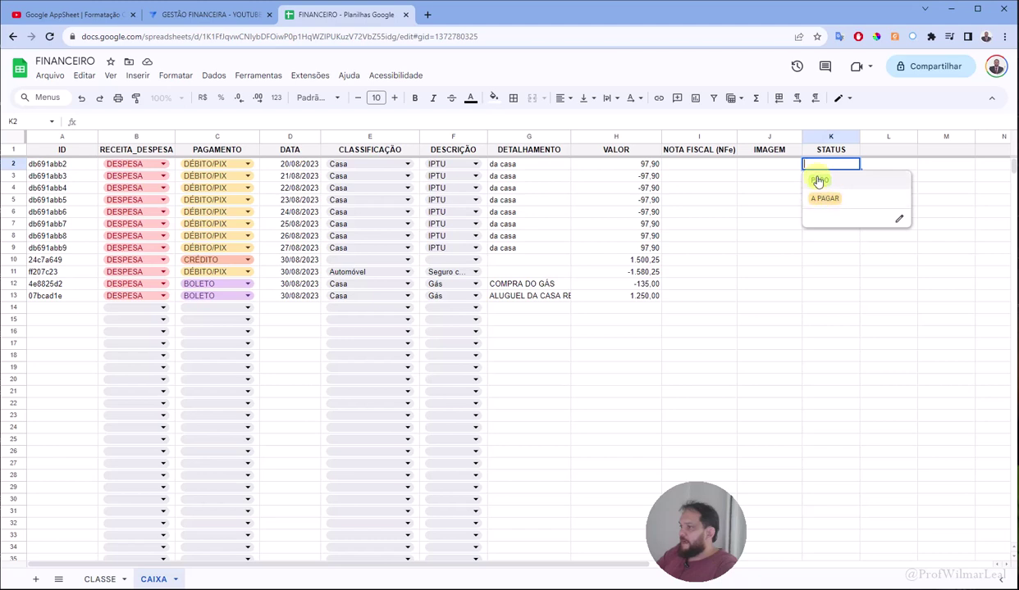
pyautogui.click(845, 164)
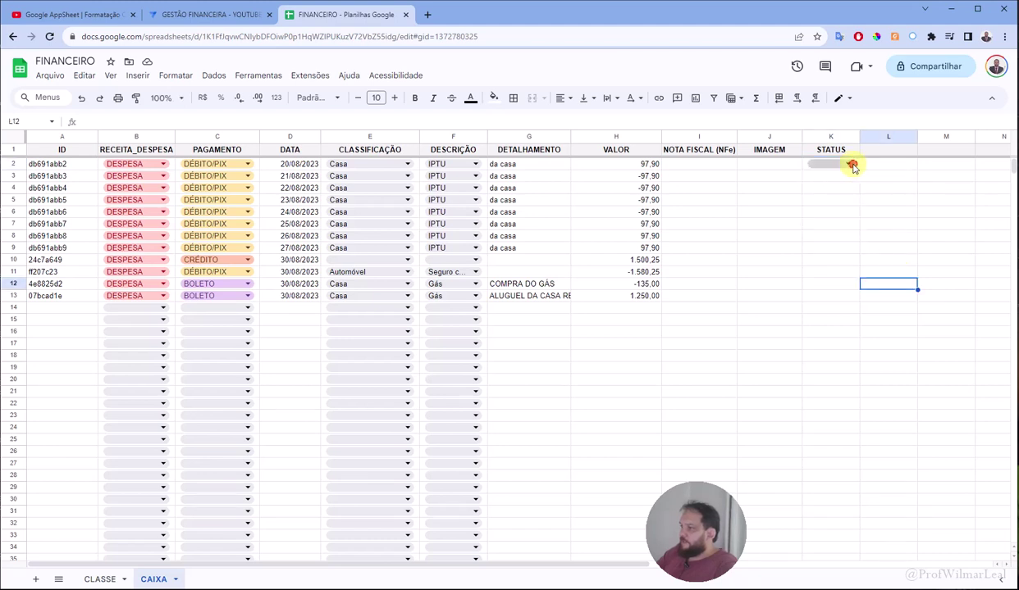
# Copy the STATUS dropdown from cell K2 down the column through K65.
pyautogui.click(851, 165)
pyautogui.click(857, 167)
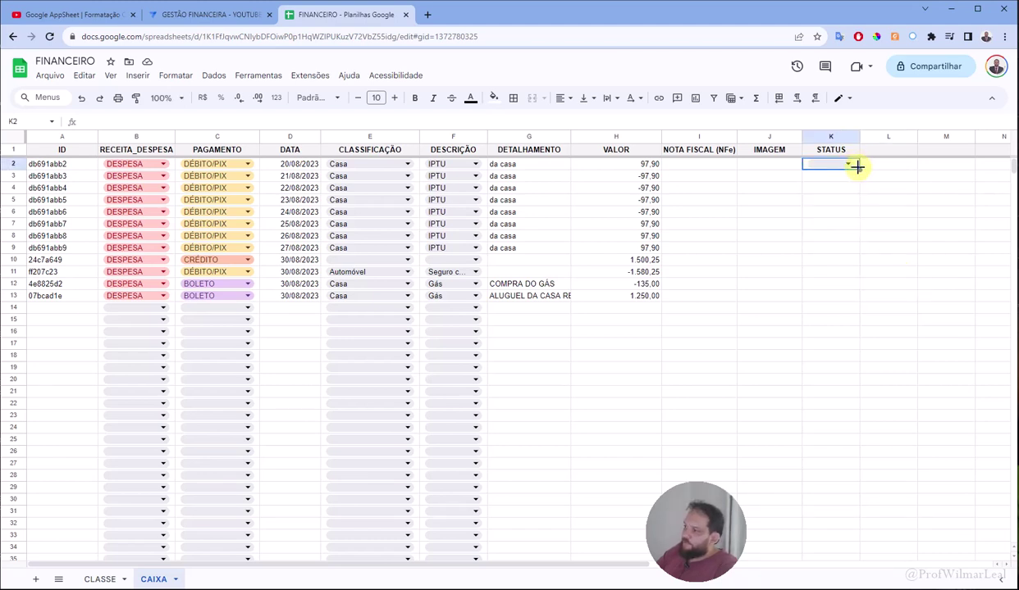
pyautogui.moveTo(857, 167); pyautogui.dragTo(954, 345)
pyautogui.scroll(10, 980, 172)
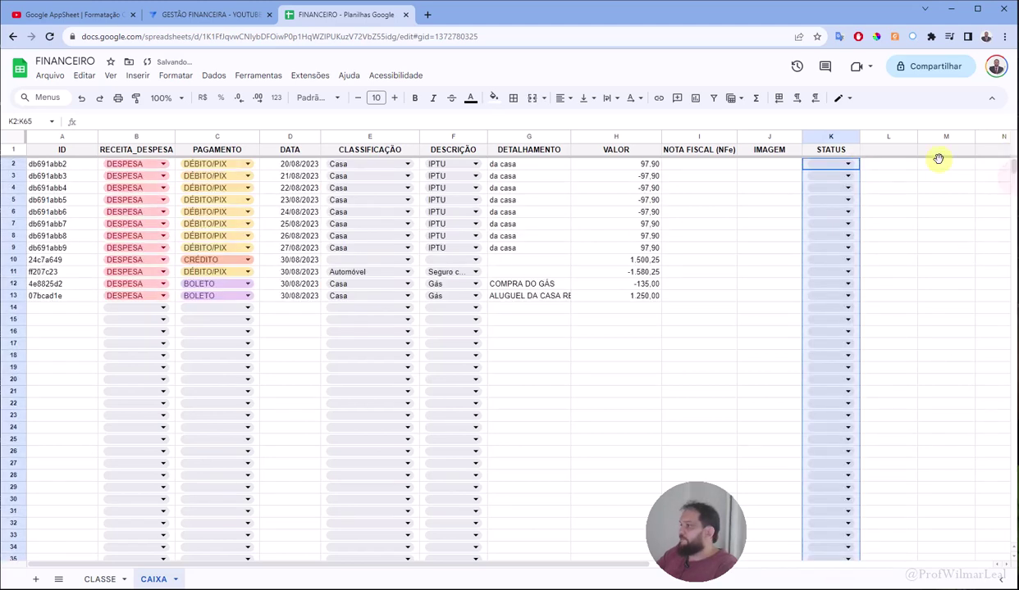
pyautogui.click(884, 174)
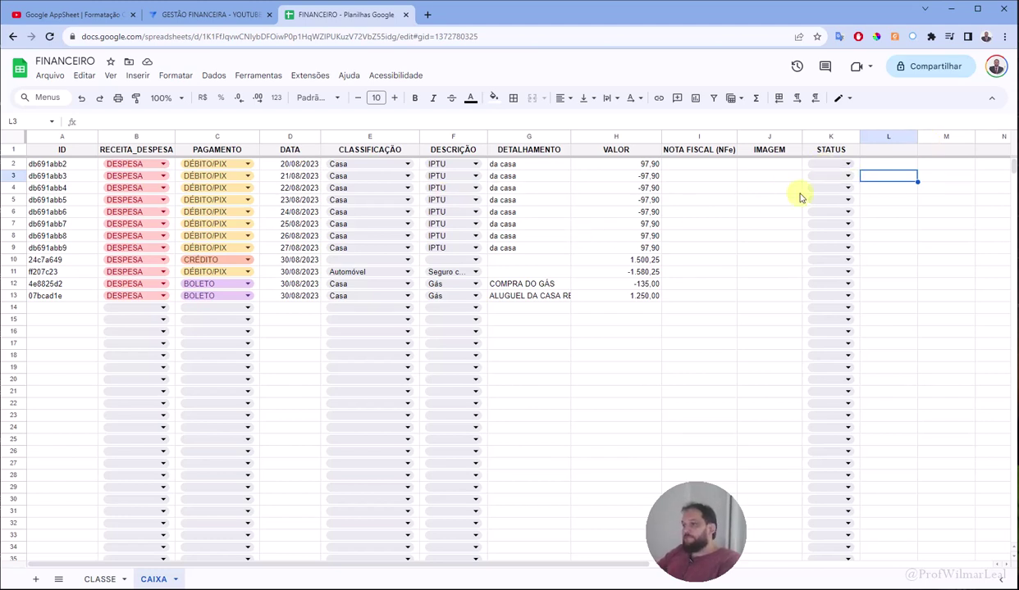
pyautogui.click(879, 154)
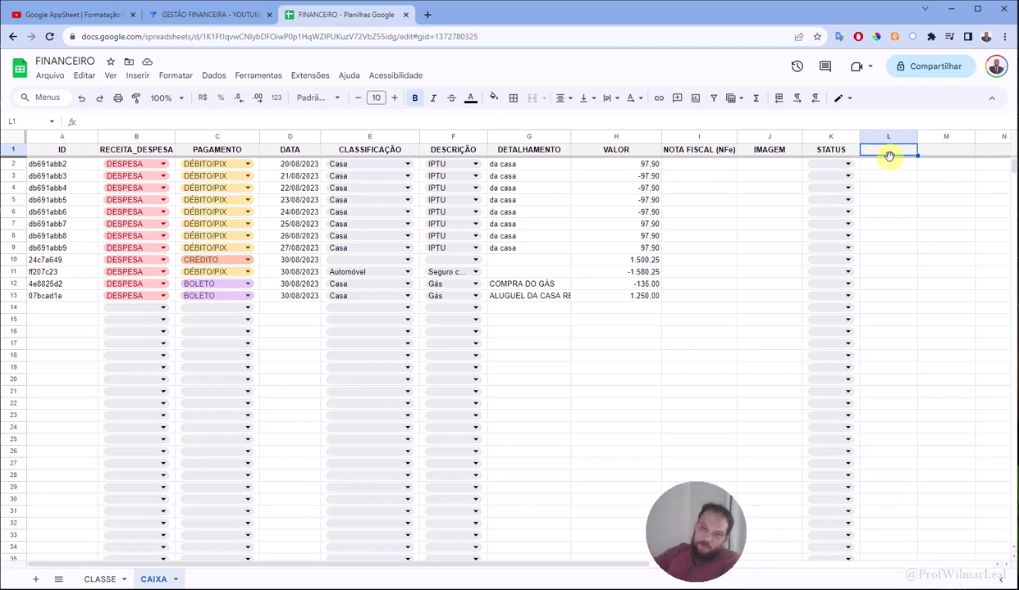
# Switch to the AppSheet editor showing the CAIXA table and reduce the browser page zoom.
pyautogui.click(209, 14)
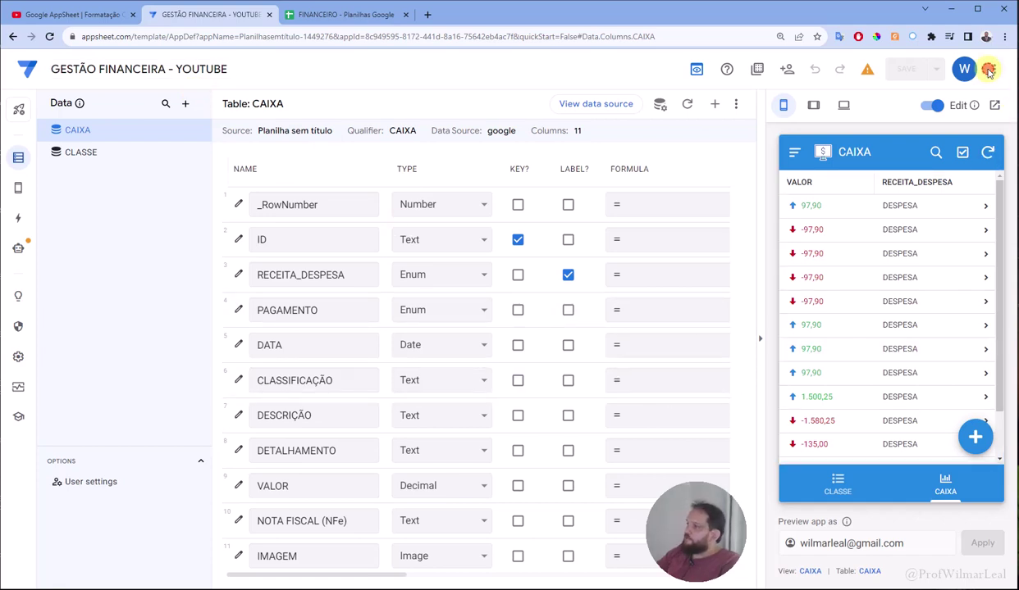
pyautogui.click(994, 69)
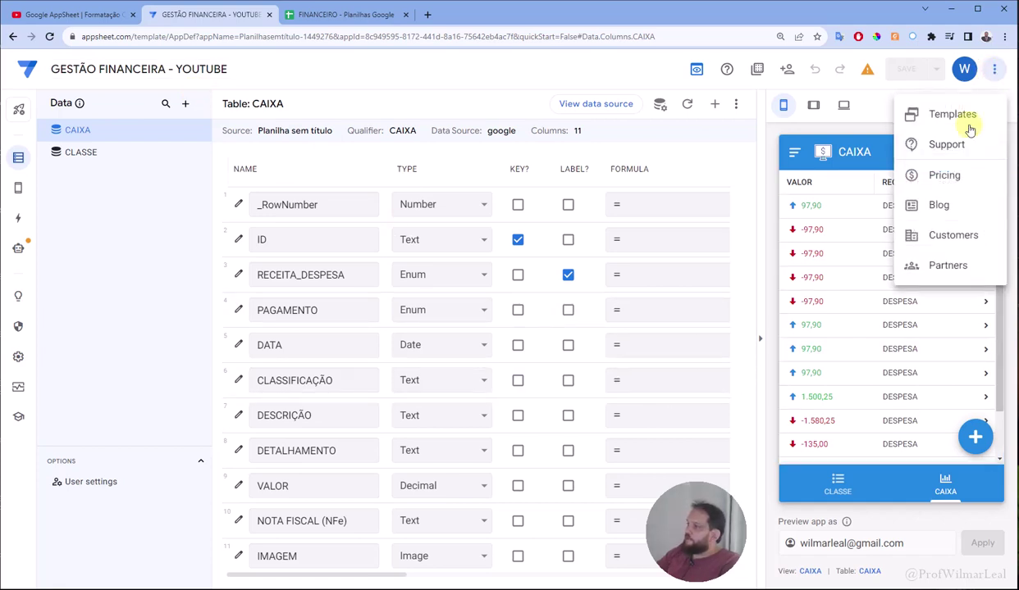
pyautogui.click(837, 125)
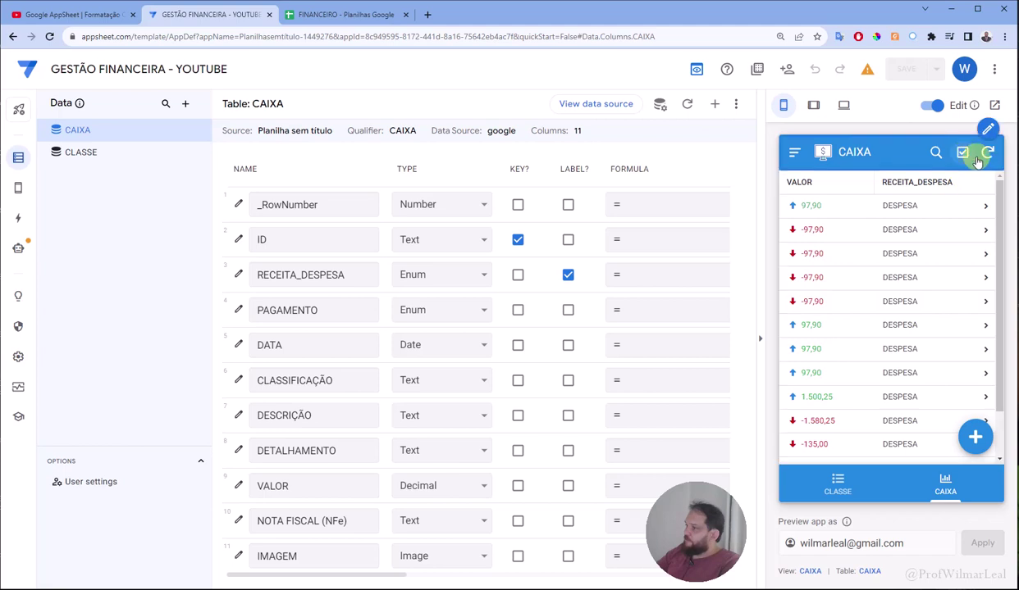
pyautogui.click(1004, 37)
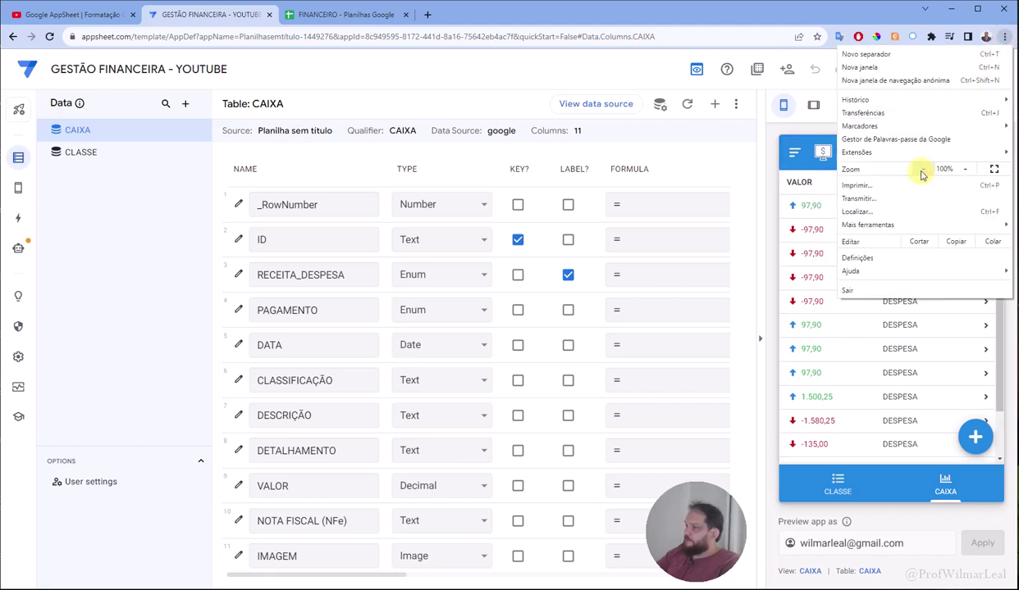
pyautogui.hotkey('ctrl', '-')
pyautogui.click(704, 245)
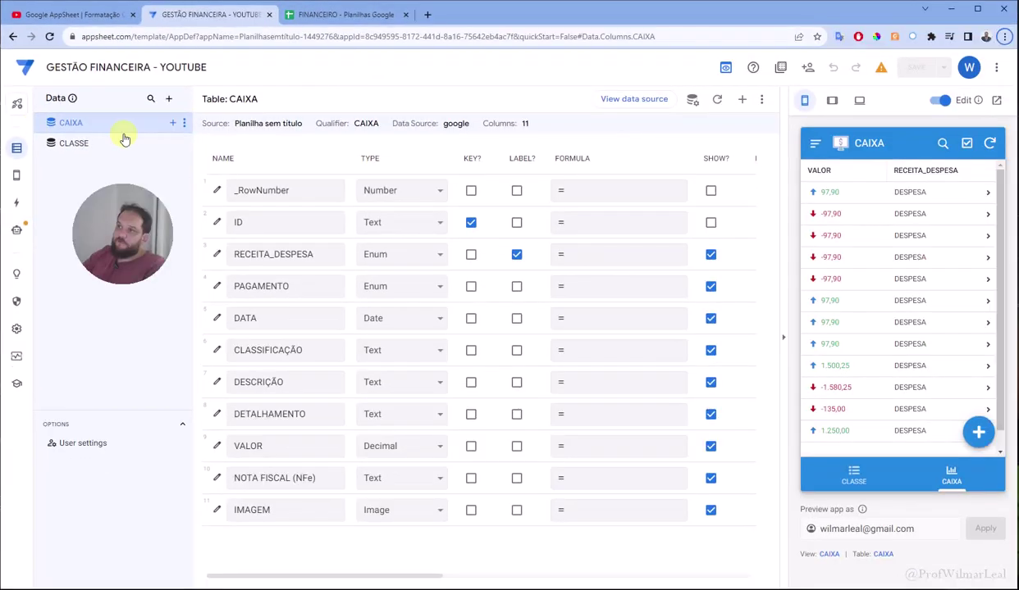
# Compare the CAIXA table with the spreadsheet, regenerate its schema in AppSheet, and check the name and type of the STATUS column.
pyautogui.click(325, 14)
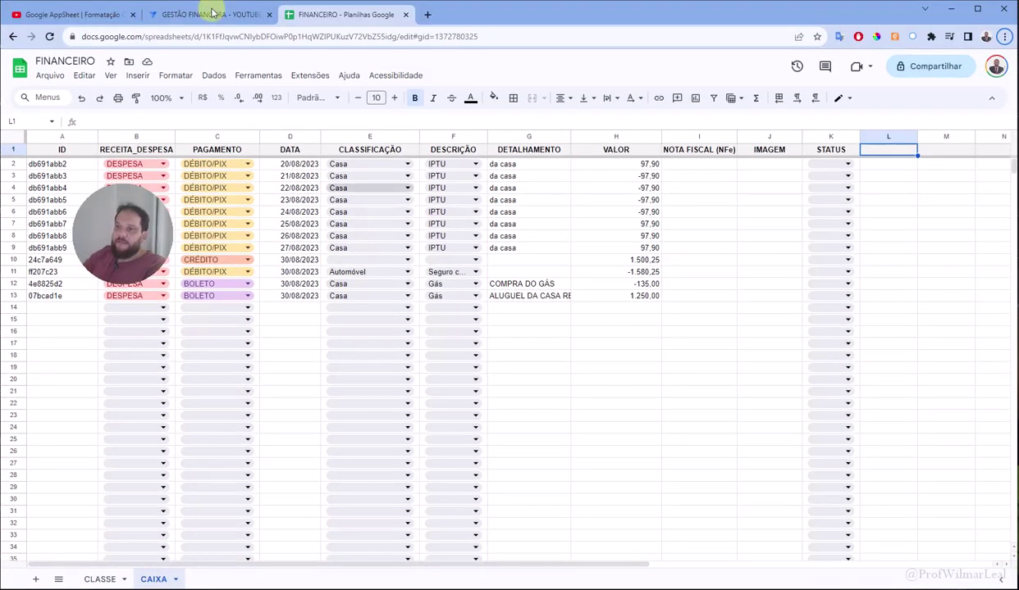
pyautogui.click(210, 13)
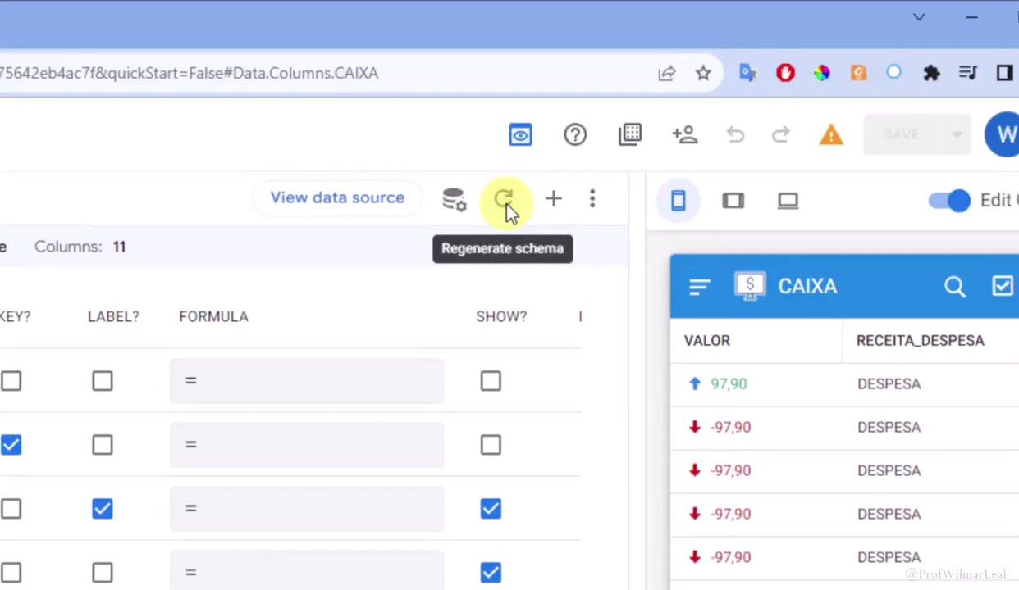
pyautogui.click(631, 0)
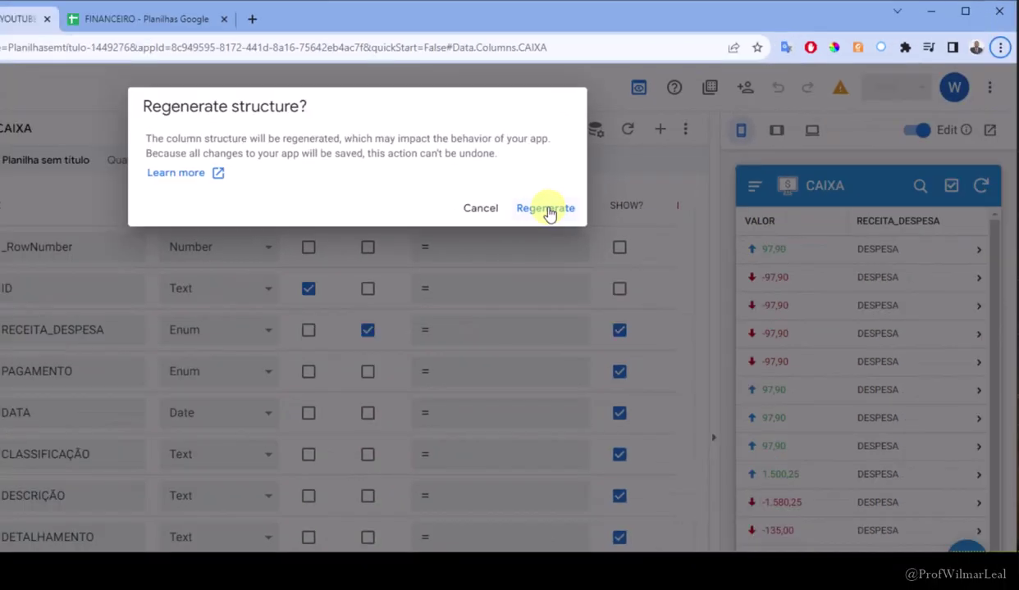
pyautogui.click(381, 324)
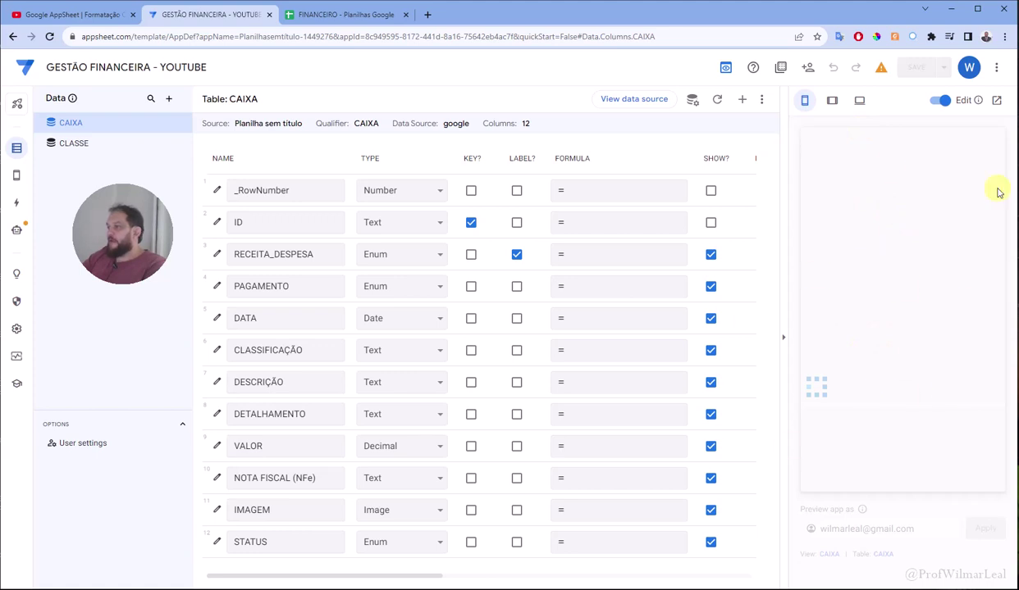
pyautogui.click(299, 541)
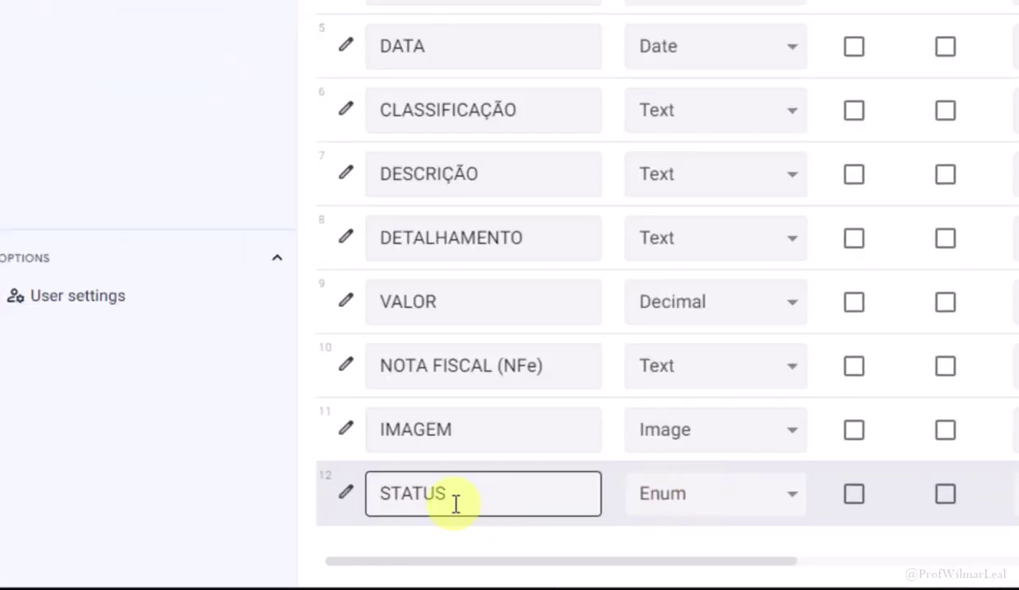
pyautogui.click(415, 490)
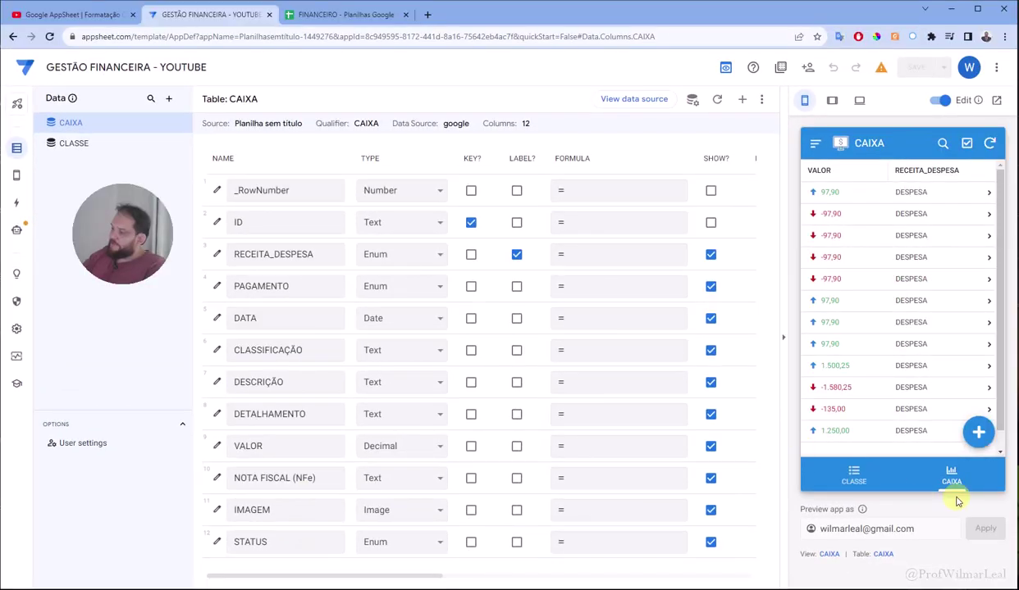
# Open a new CAIXA entry form in the app preview, examine its STATUS options, and cancel the entry.
pyautogui.click(973, 439)
pyautogui.scroll(-3, 917, 369)
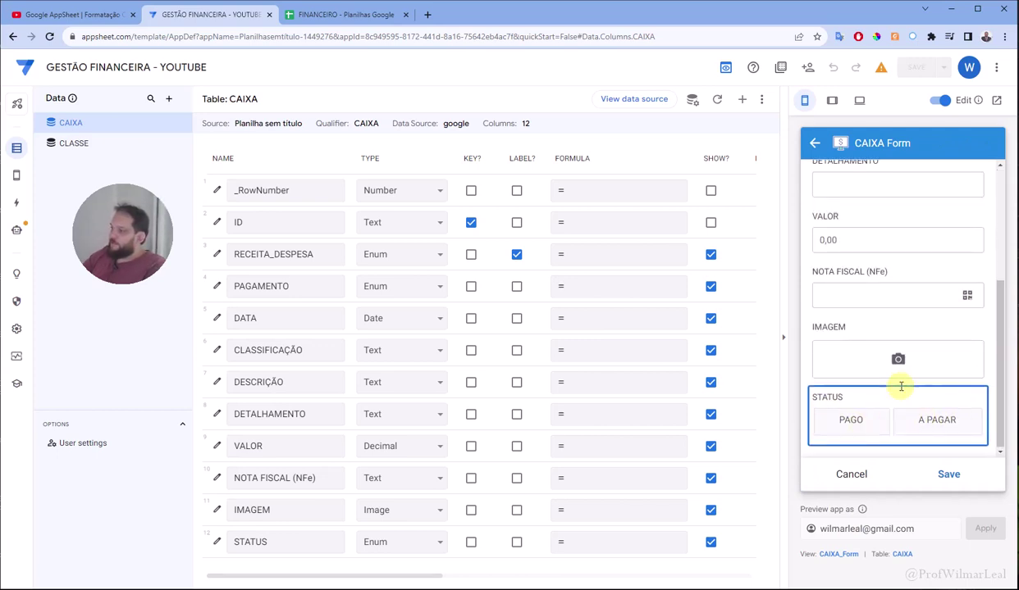
pyautogui.scroll(5, 901, 389)
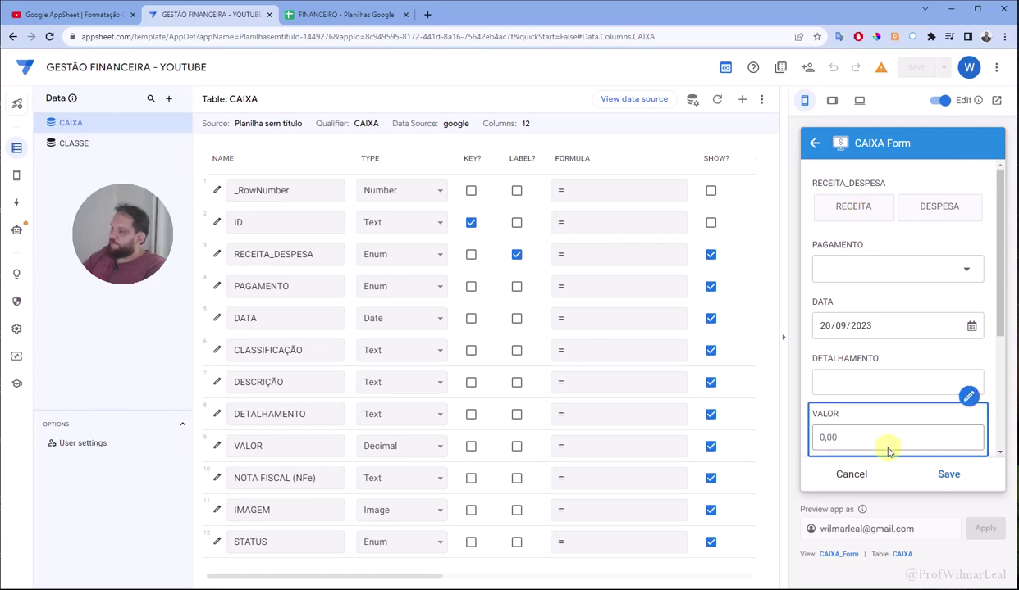
pyautogui.scroll(-5, 890, 422)
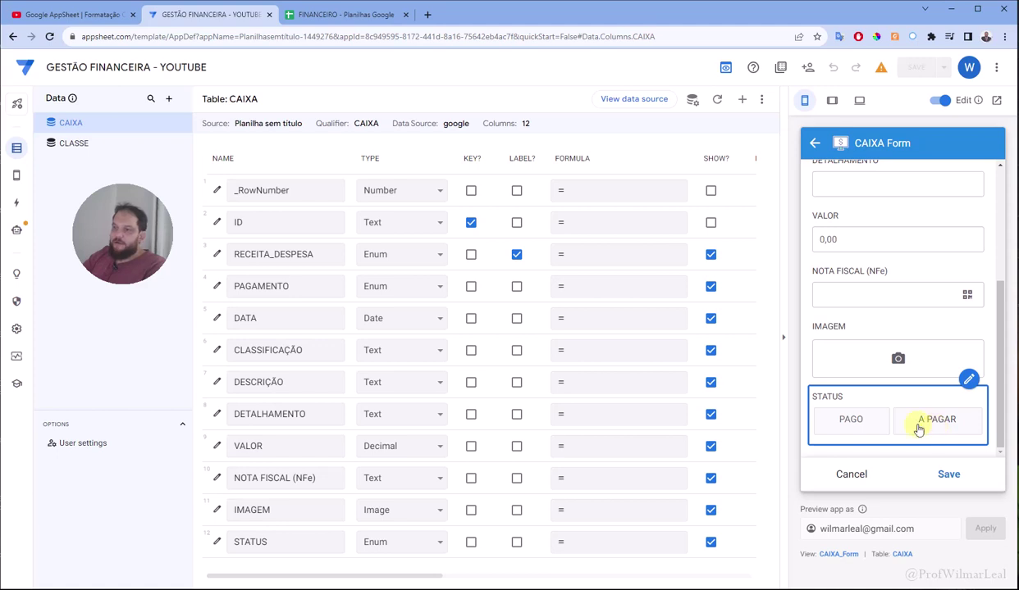
pyautogui.click(844, 475)
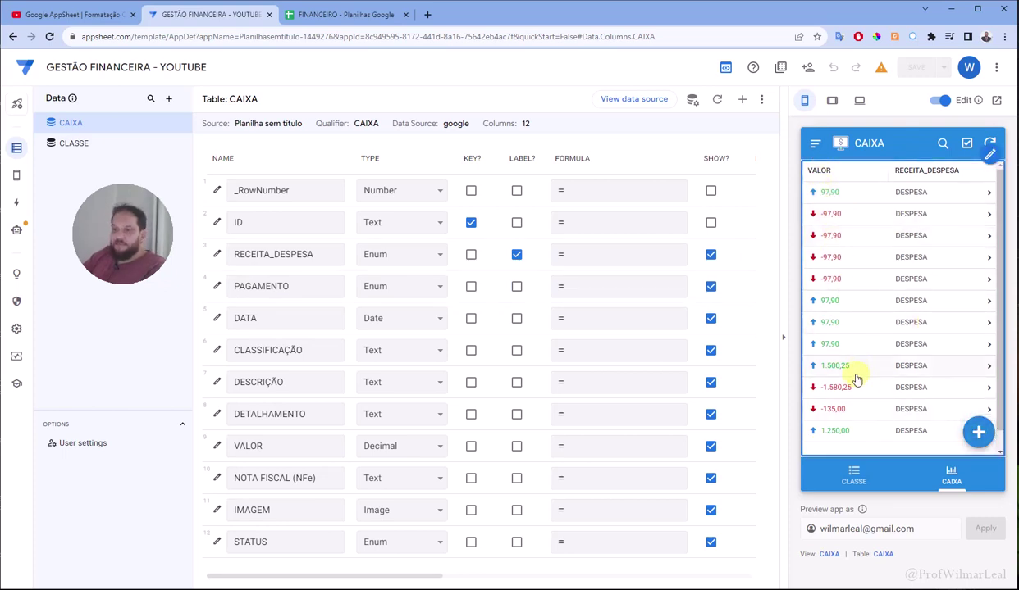
# Open the first CAIXA record for editing in the preview, examine its STATUS options, cancel, and return to the CAIXA list.
pyautogui.click(812, 191)
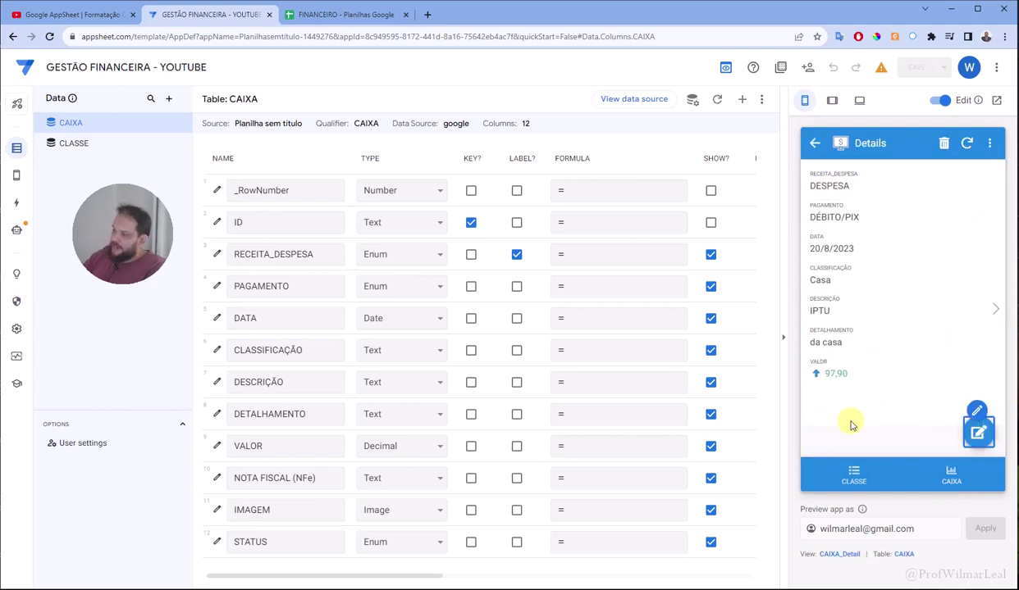
pyautogui.click(979, 435)
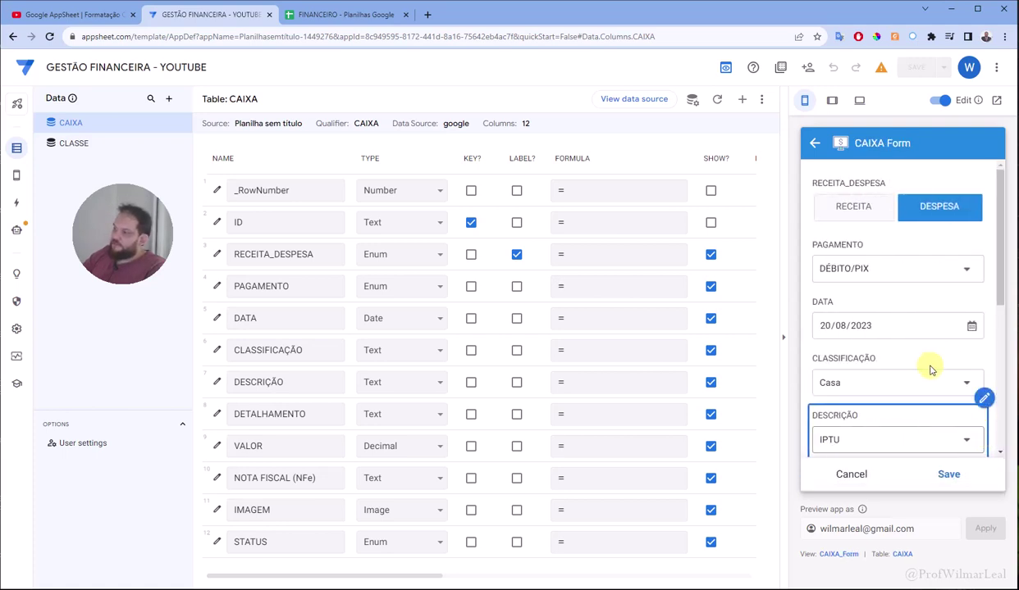
pyautogui.scroll(-5, 927, 386)
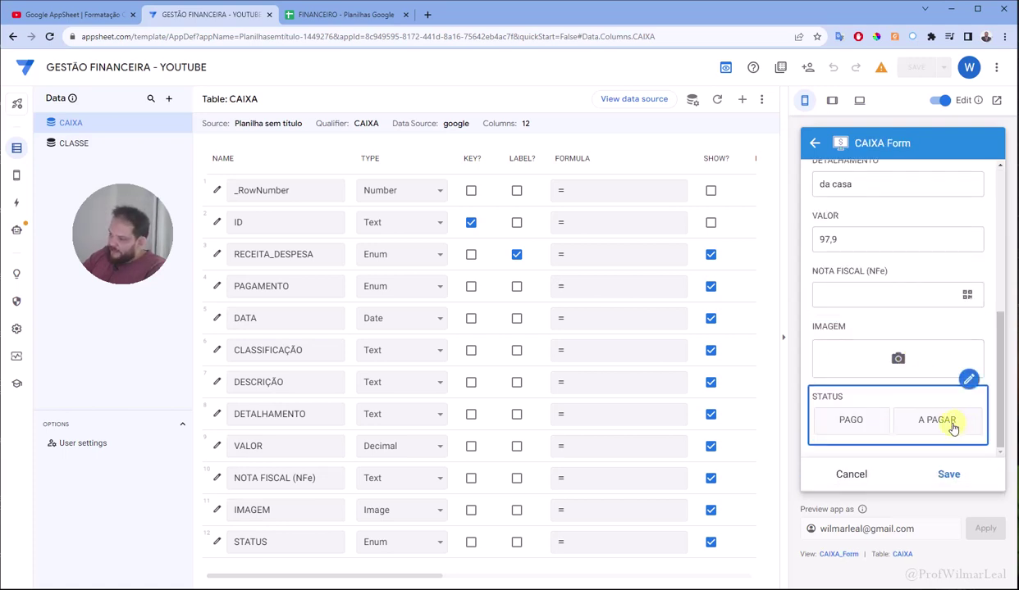
pyautogui.click(847, 473)
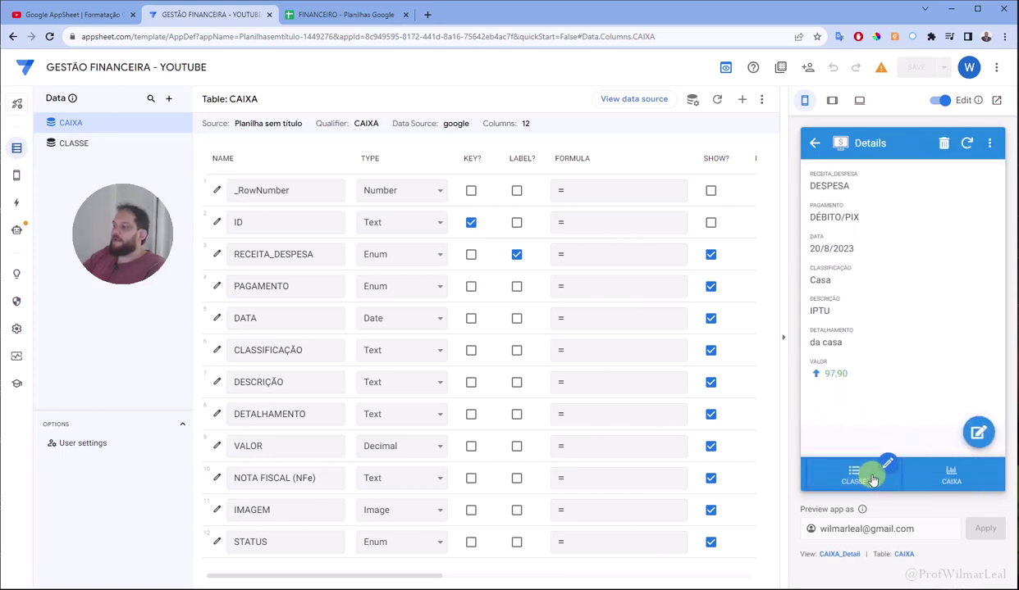
pyautogui.click(853, 475)
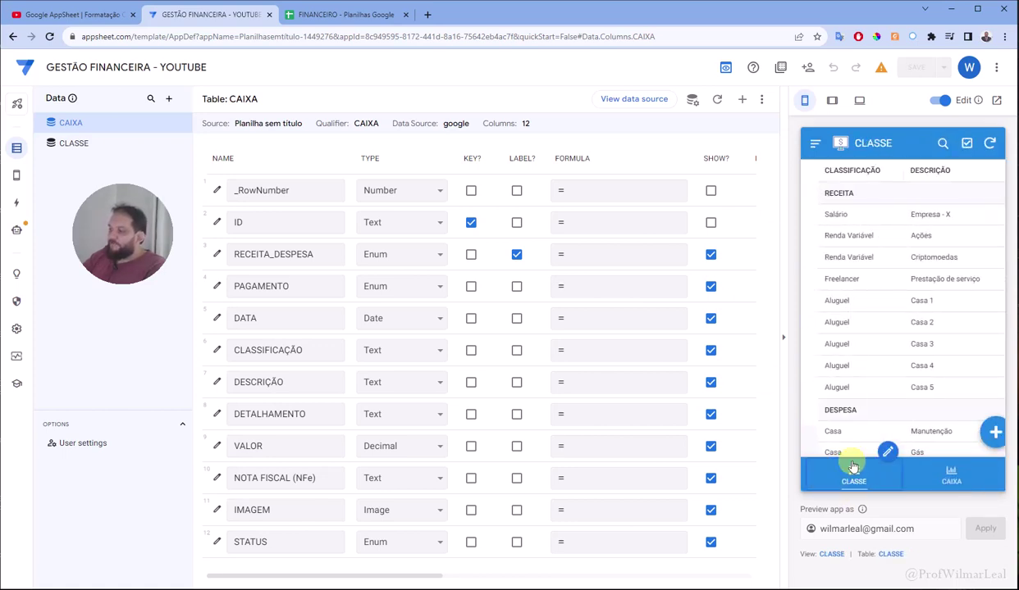
pyautogui.click(952, 481)
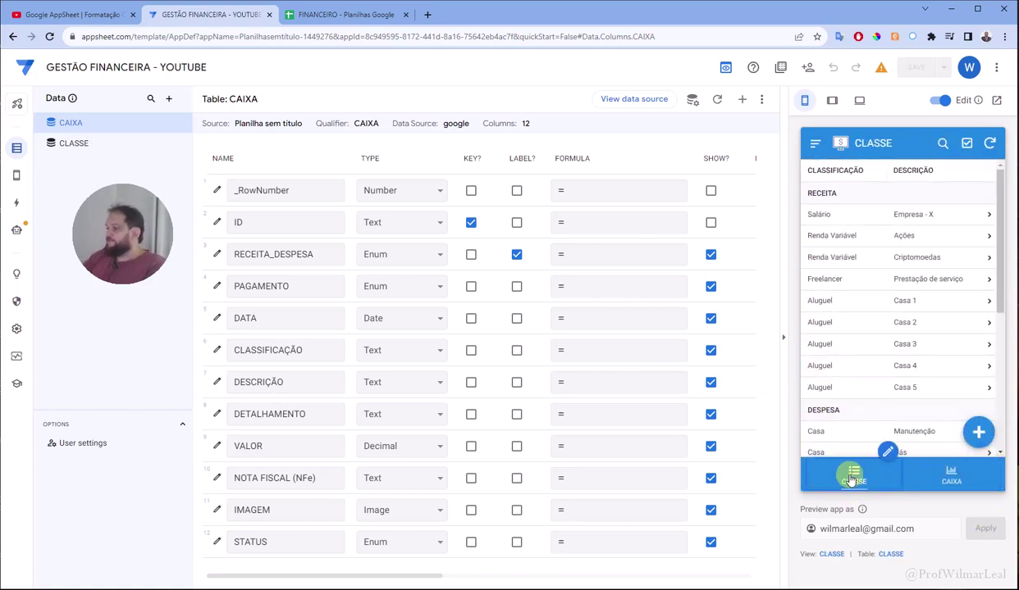
pyautogui.click(942, 481)
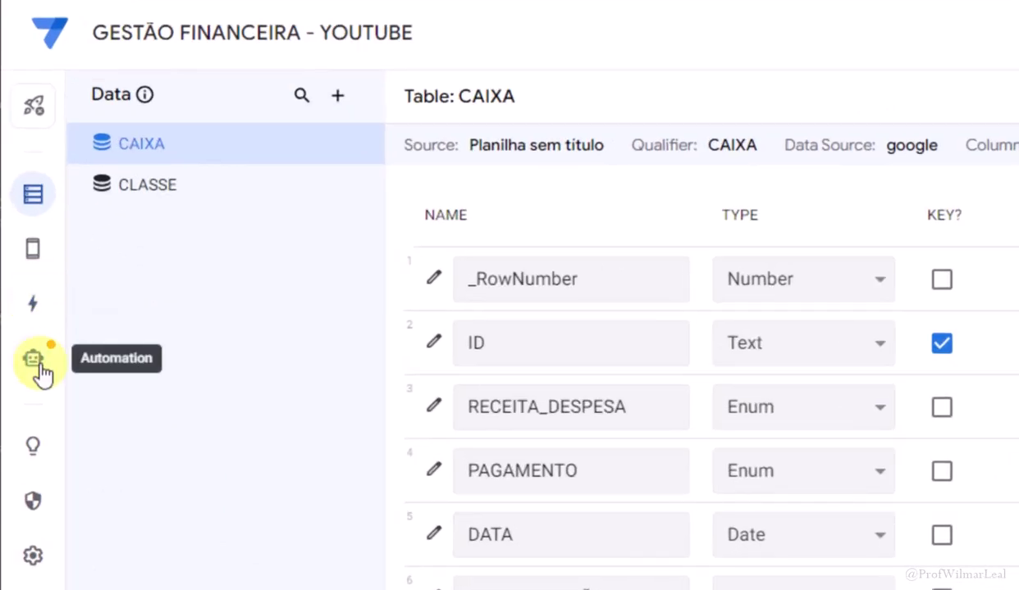
# Open the app's Actions and review the existing ones for the CAIXA and CLASSE tables.
pyautogui.click(47, 312)
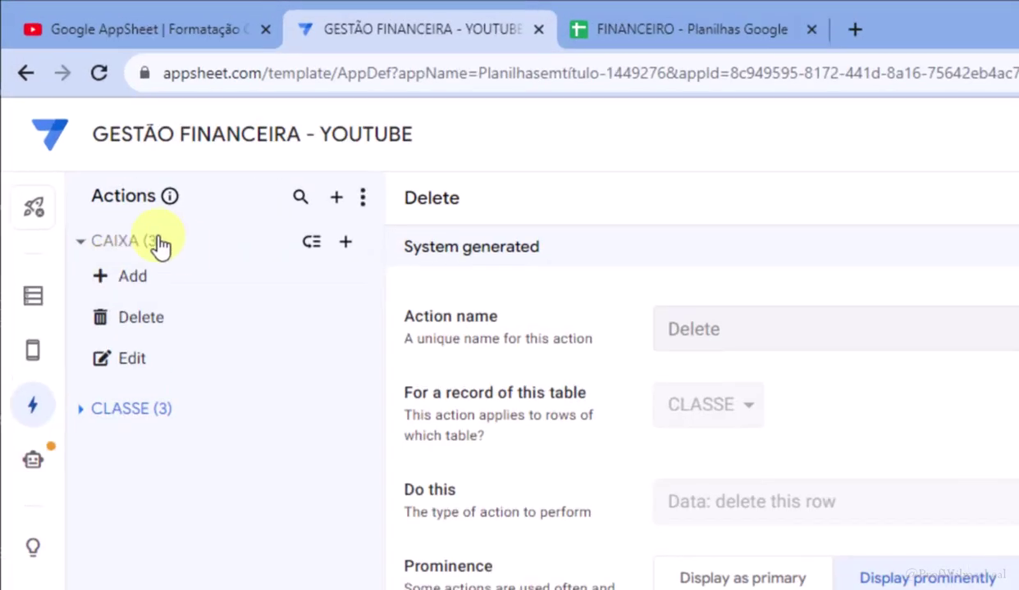
pyautogui.click(81, 414)
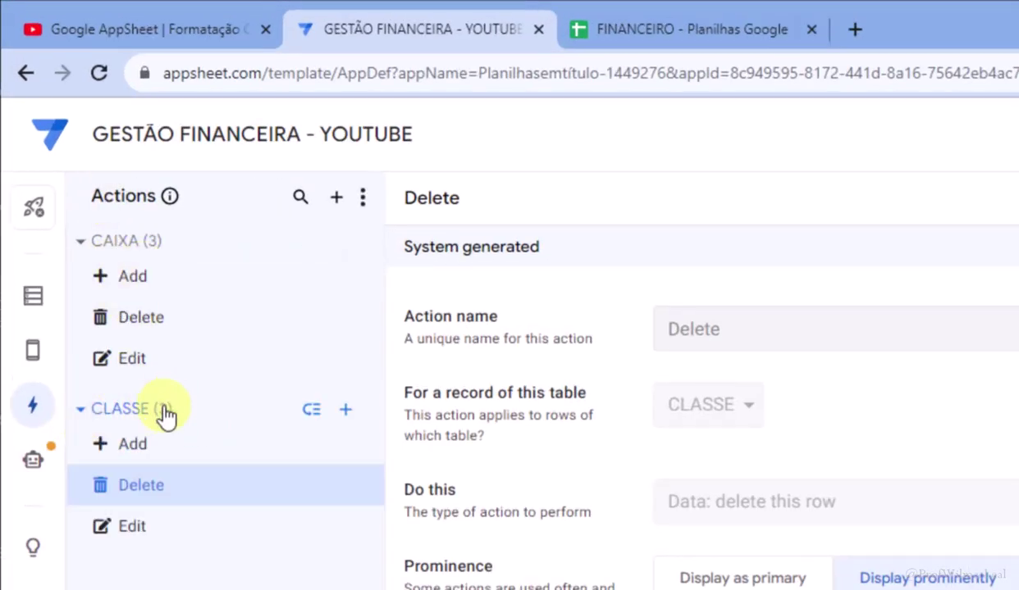
pyautogui.click(80, 417)
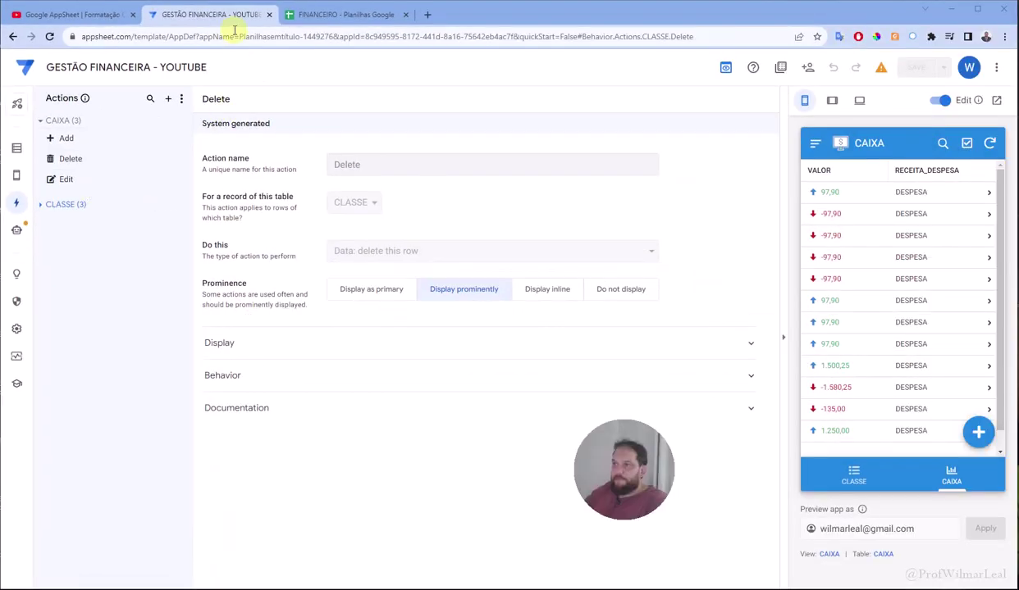
pyautogui.click(332, 17)
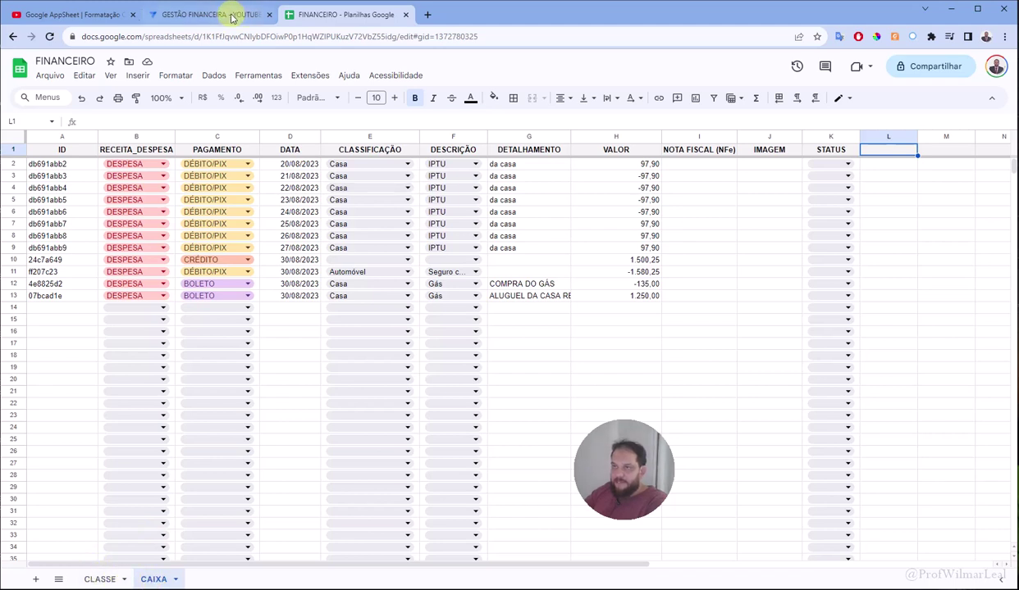
pyautogui.click(261, 13)
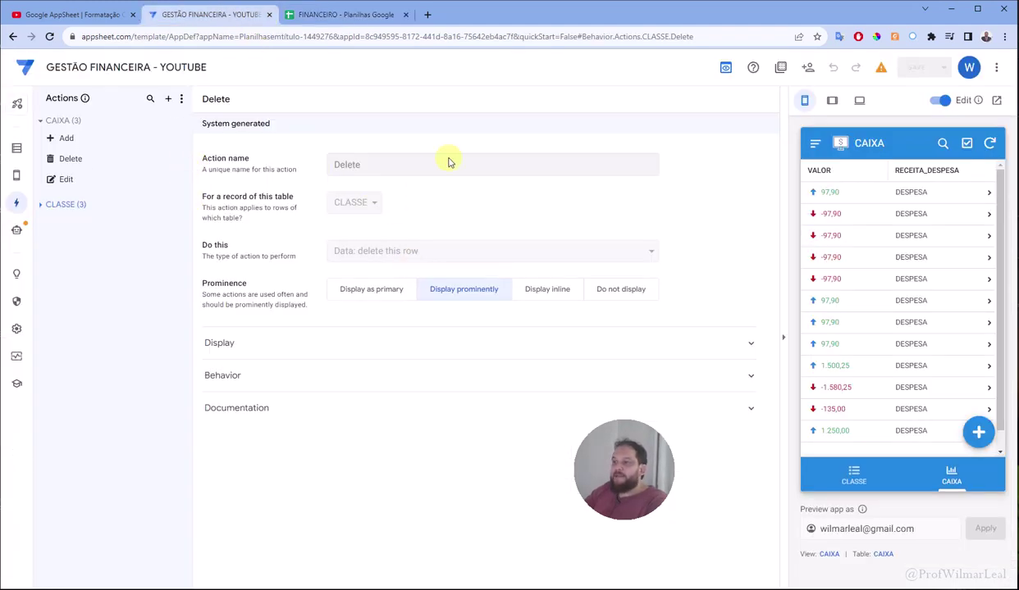
pyautogui.click(169, 100)
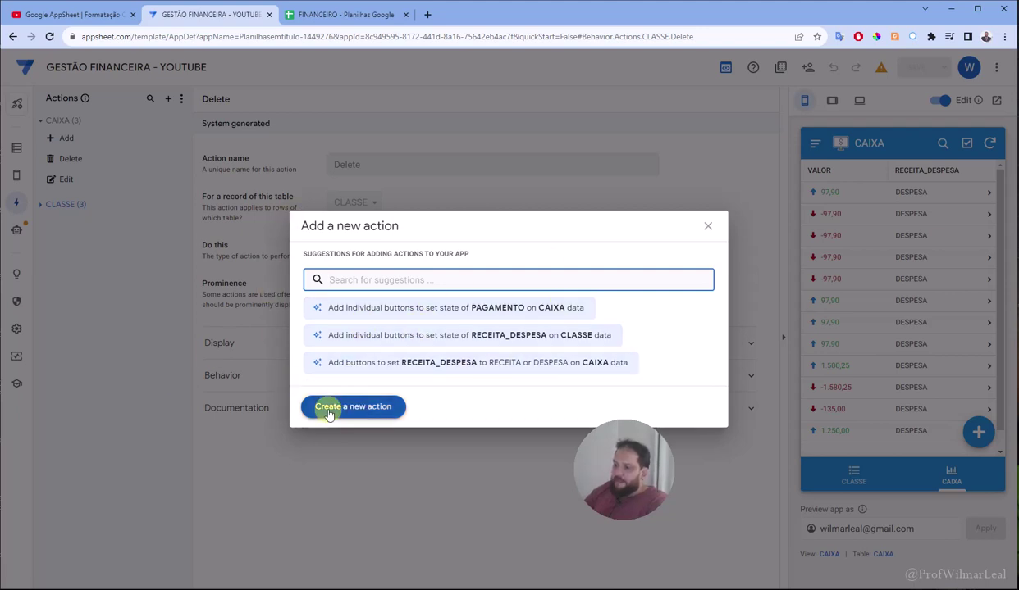
pyautogui.click(371, 411)
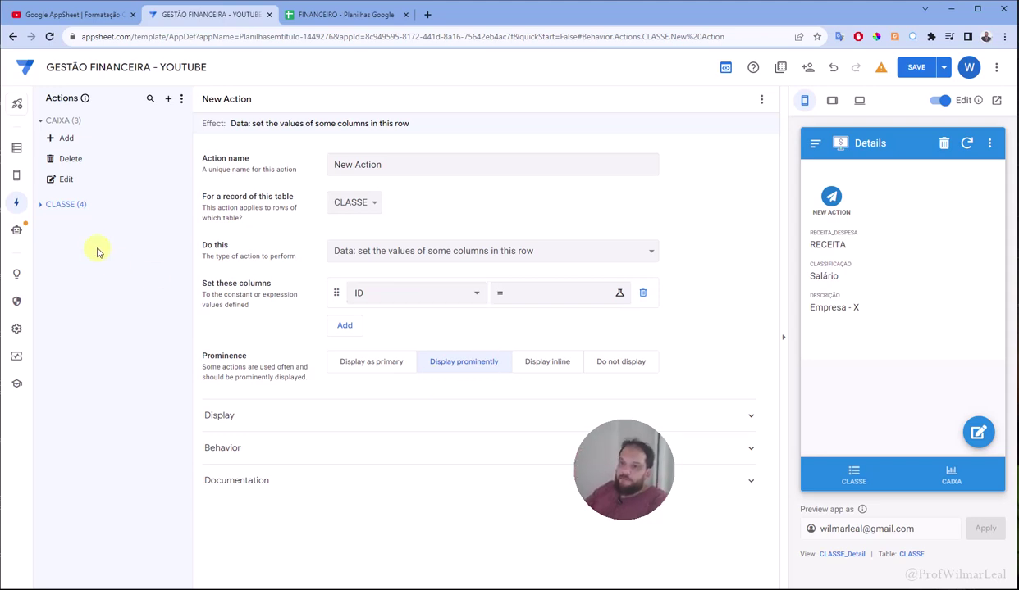
pyautogui.click(38, 206)
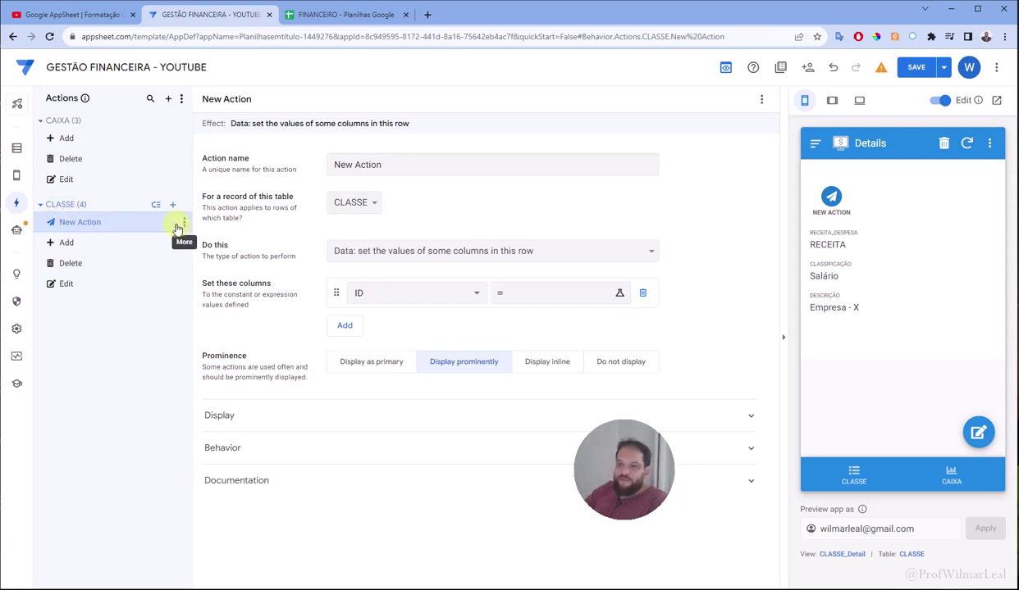
pyautogui.click(185, 223)
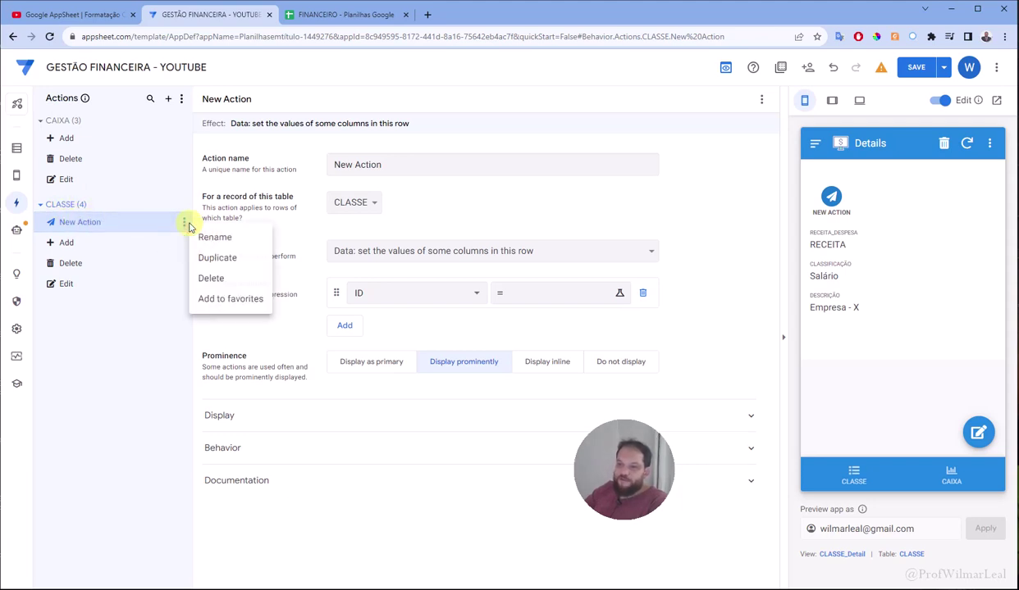
pyautogui.click(212, 279)
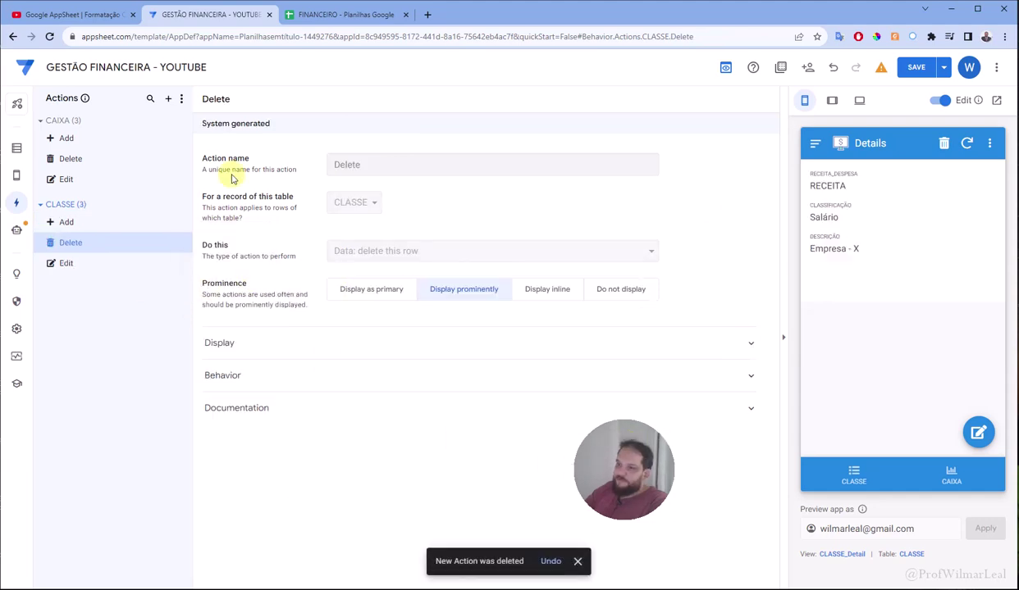
pyautogui.click(87, 123)
pyautogui.click(70, 120)
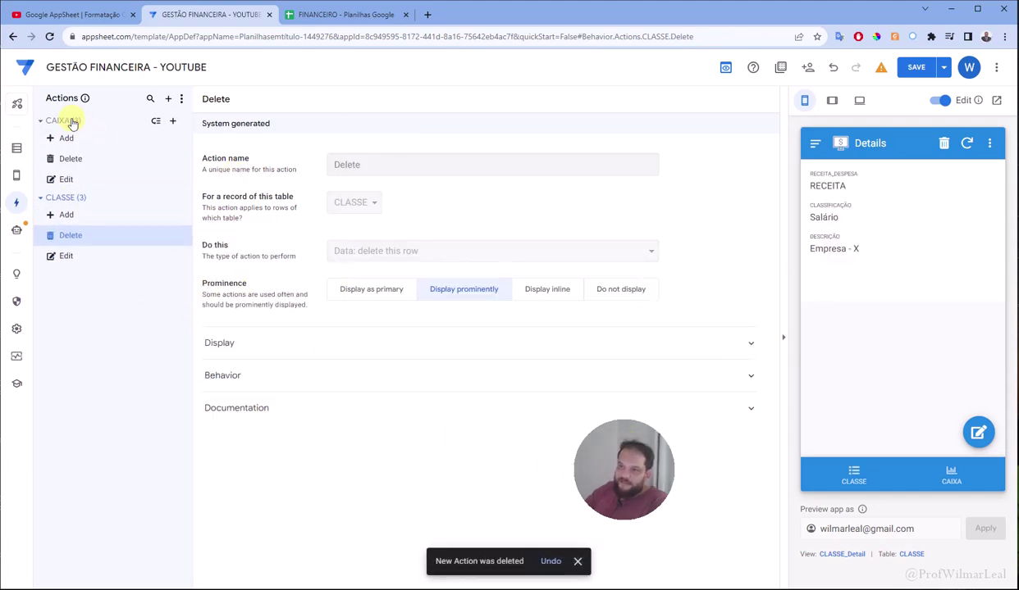
pyautogui.click(67, 140)
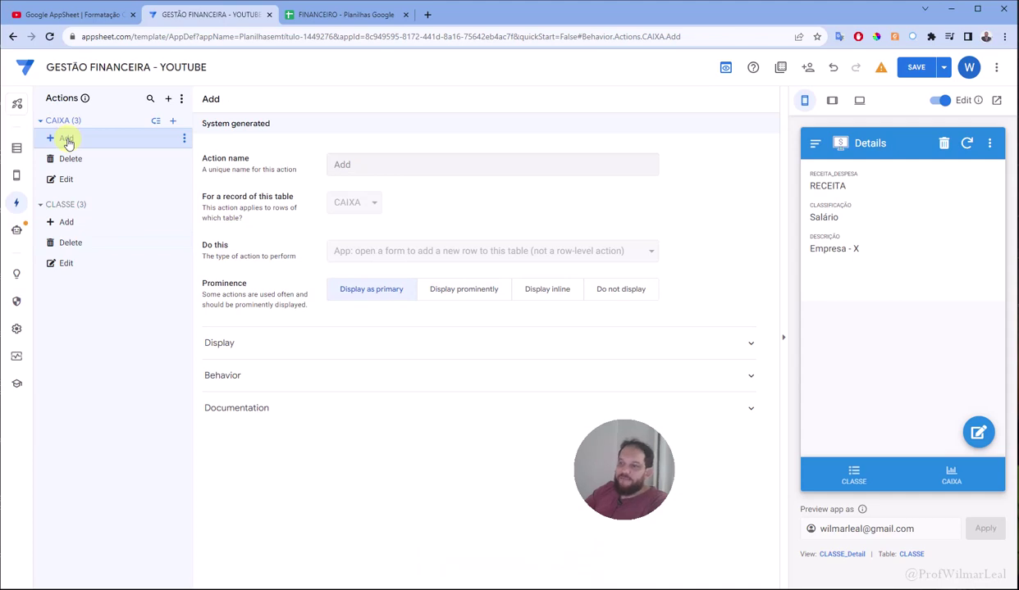
pyautogui.click(953, 478)
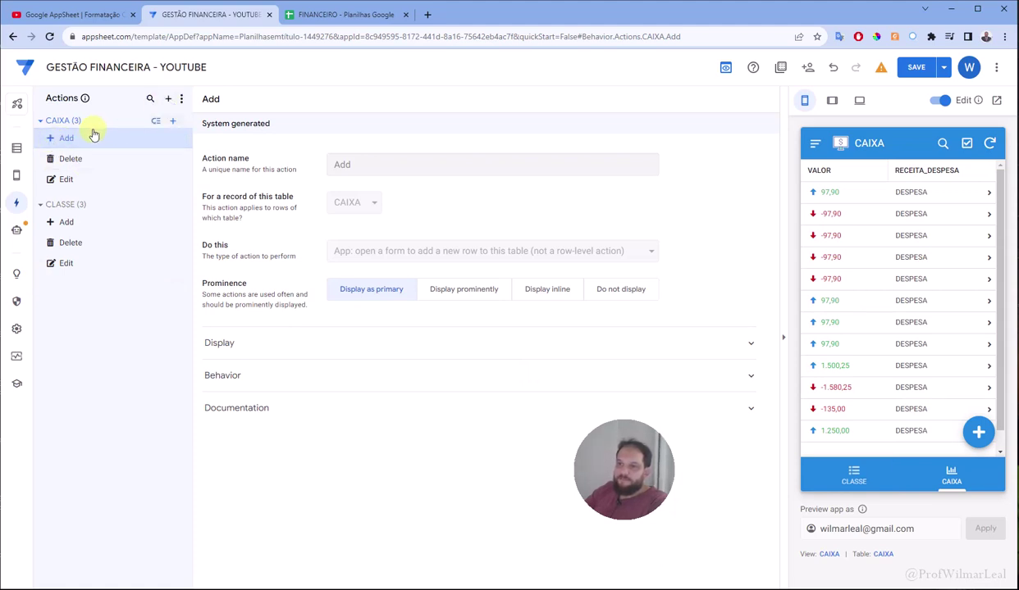
pyautogui.click(187, 140)
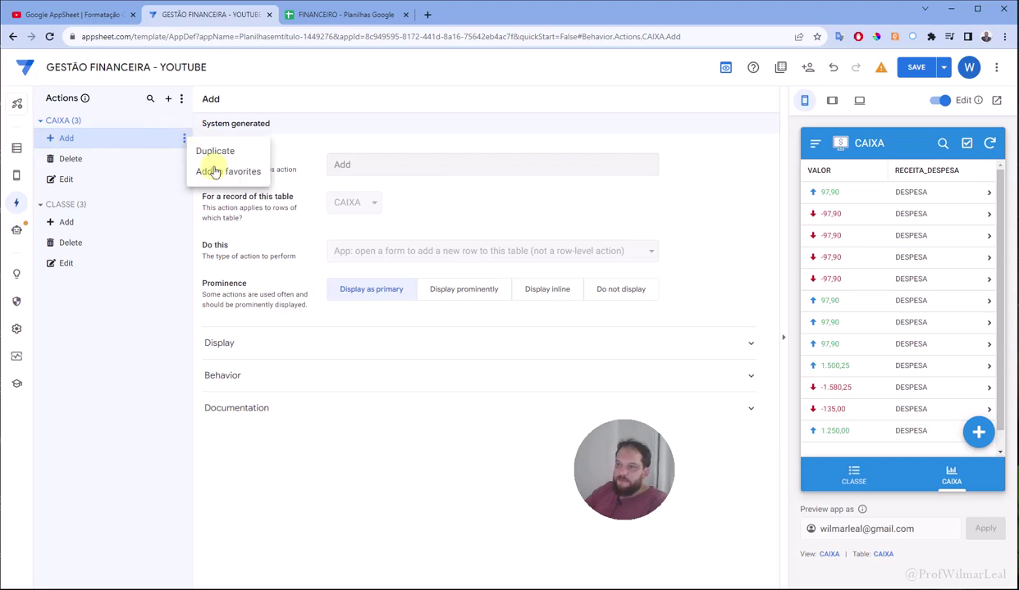
# Create a new action for the CAIXA table and name it BAIXA.
pyautogui.click(170, 103)
pyautogui.click(170, 103)
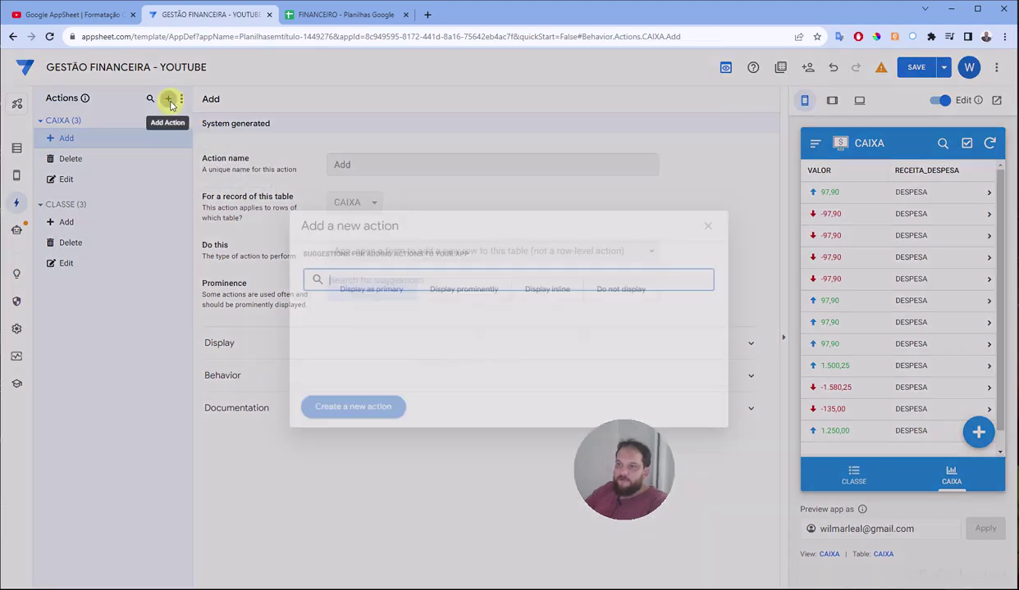
pyautogui.click(344, 408)
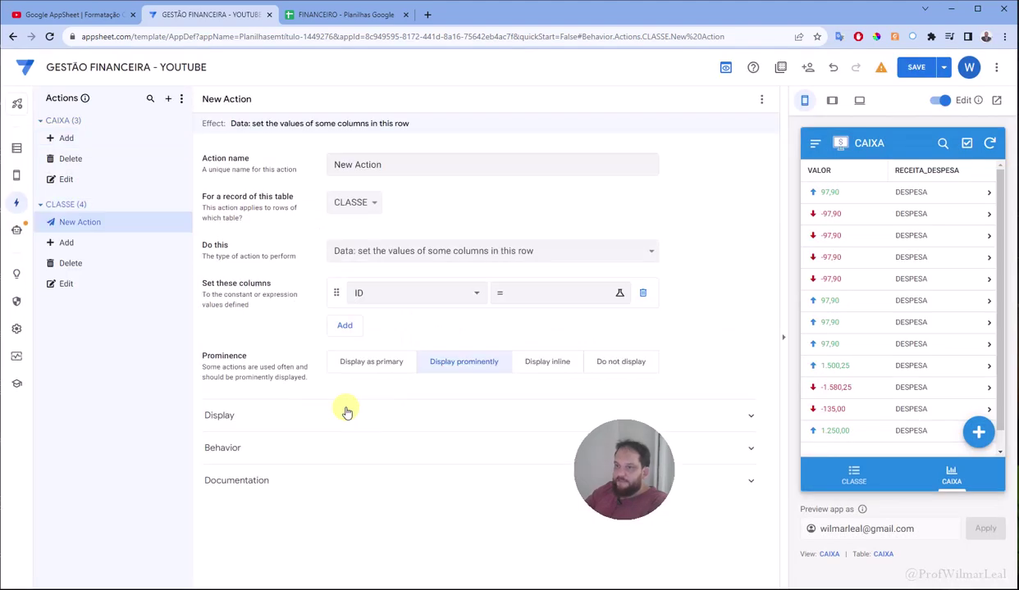
pyautogui.click(351, 202)
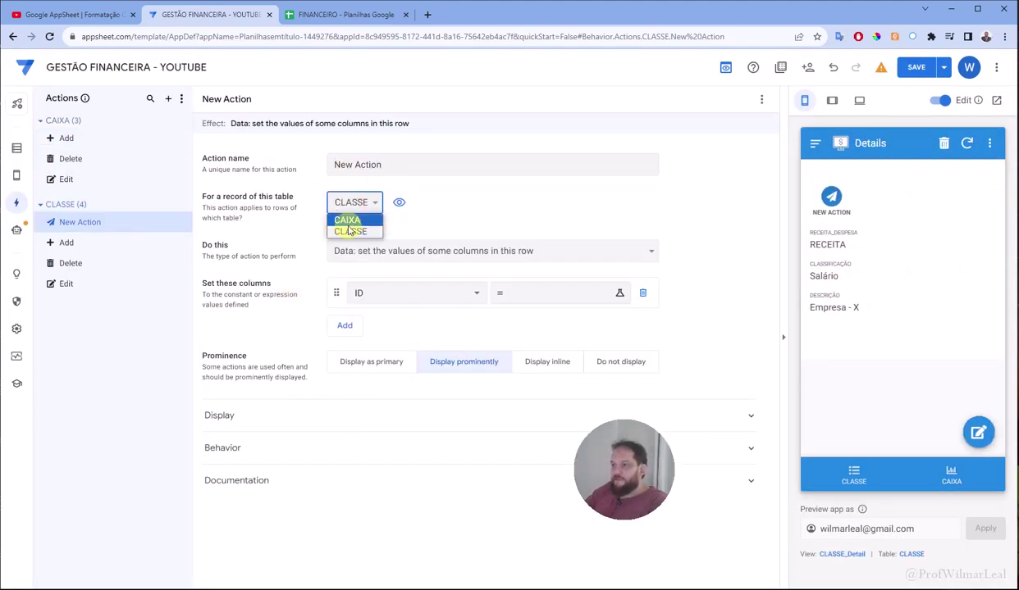
pyautogui.click(356, 220)
pyautogui.click(396, 164)
pyautogui.hotkey('ctrl', 'a')
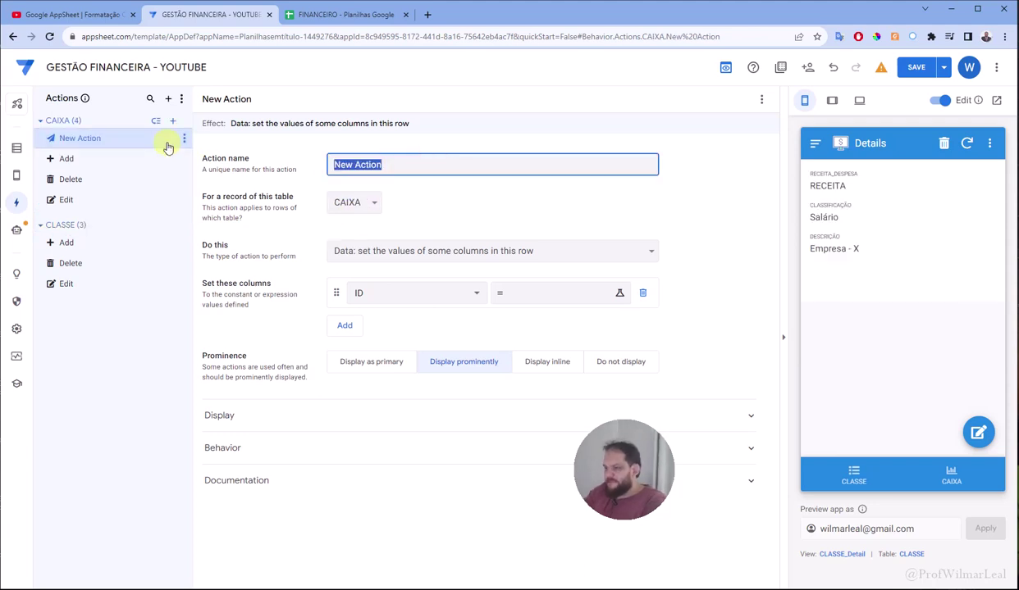
pyautogui.write('BAIXA')
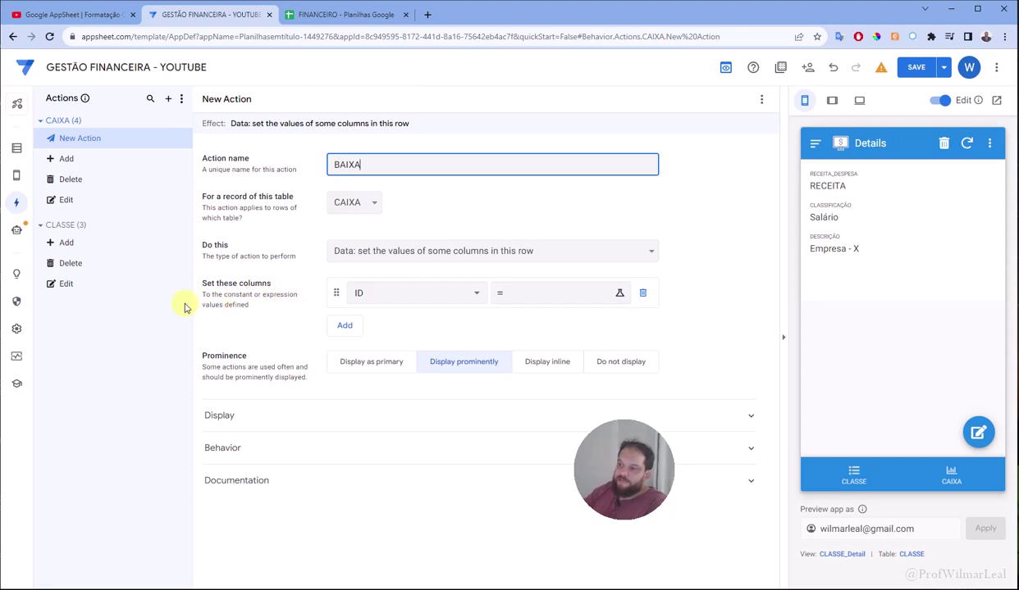
pyautogui.click(649, 255)
pyautogui.click(687, 210)
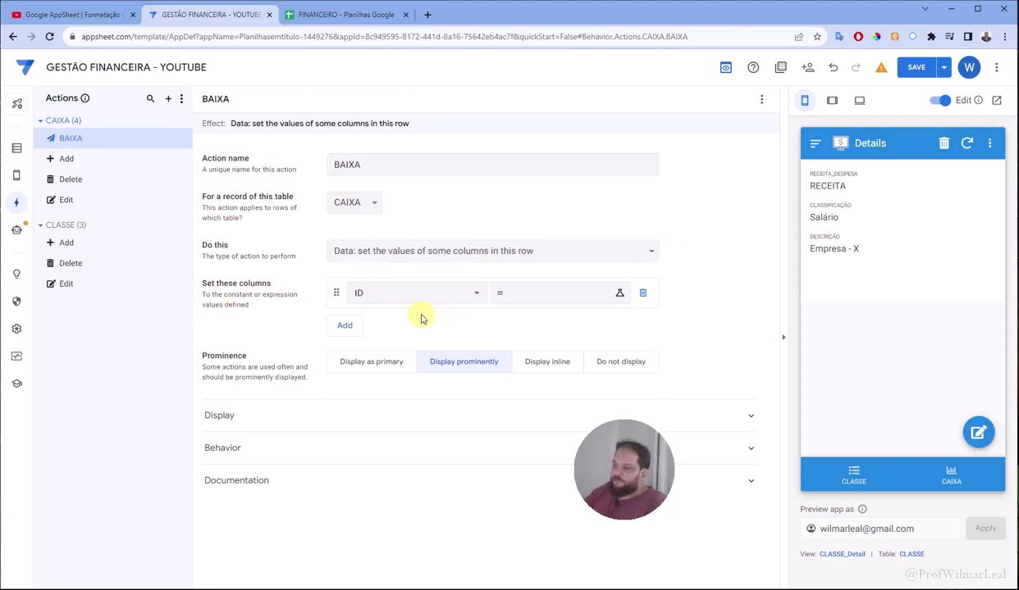
# Make the action set the STATUS column to PAGO, checking the option's wording in the FINANCEIRO spreadsheet.
pyautogui.click(365, 297)
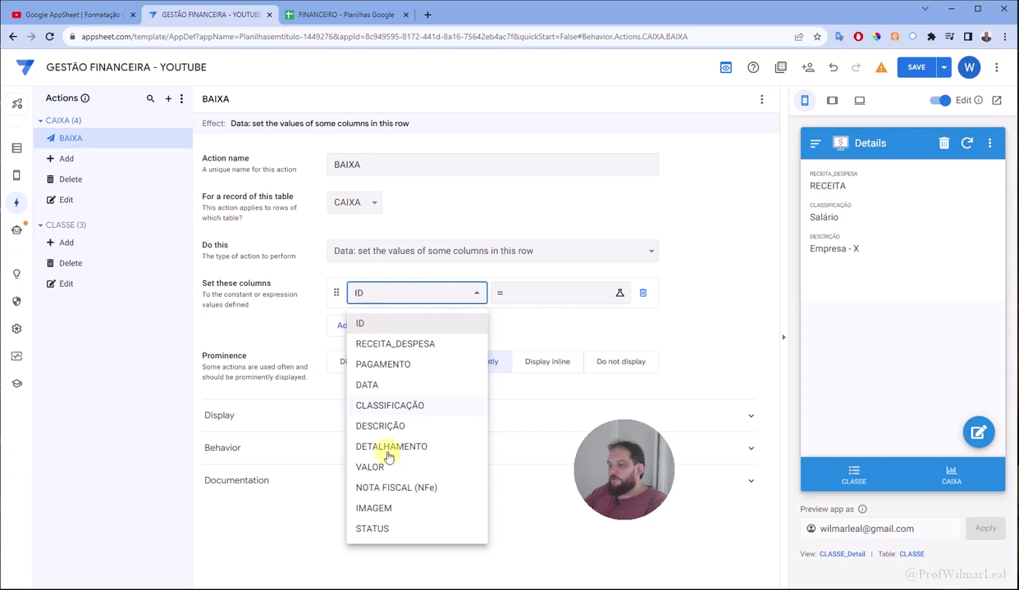
pyautogui.click(384, 531)
pyautogui.click(535, 293)
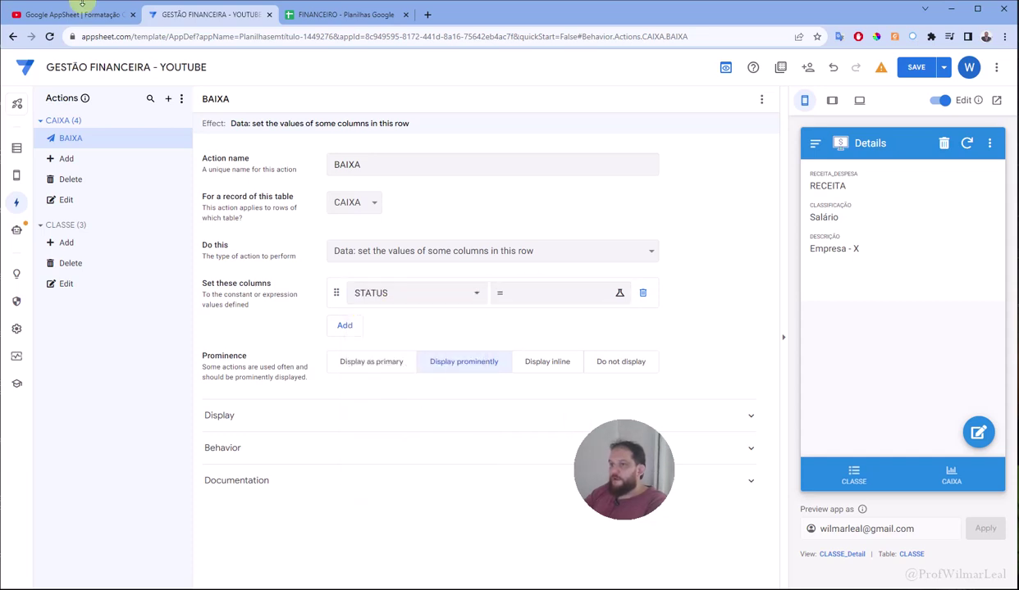
pyautogui.click(303, 14)
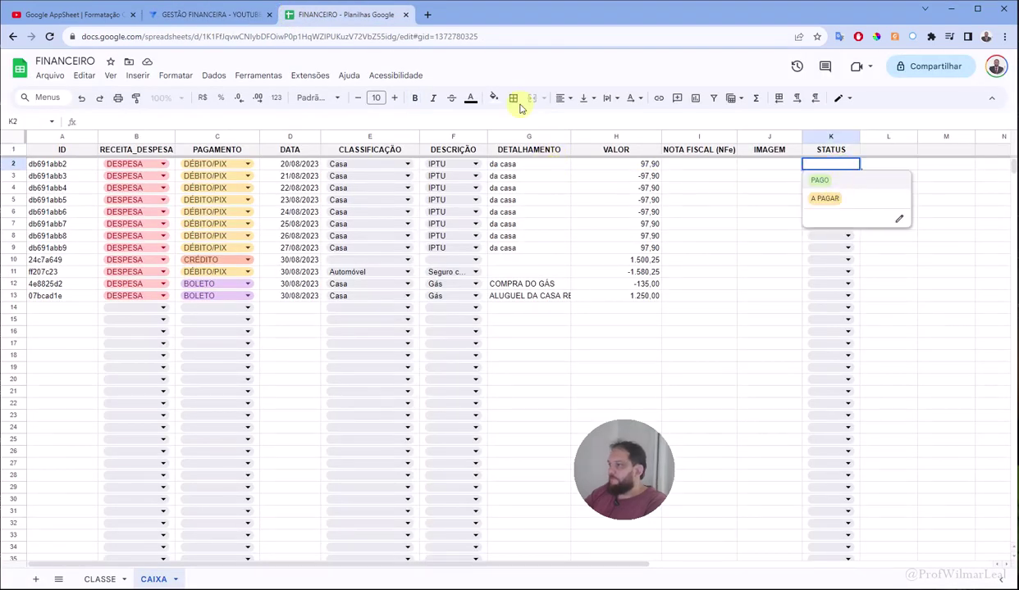
pyautogui.click(215, 15)
pyautogui.click(560, 294)
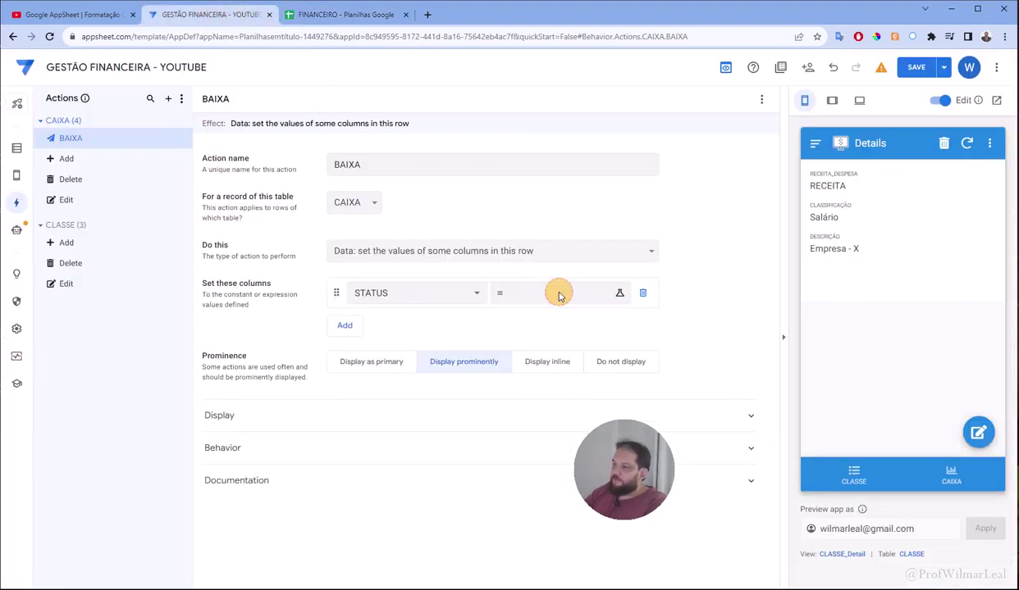
pyautogui.write('PAGO')
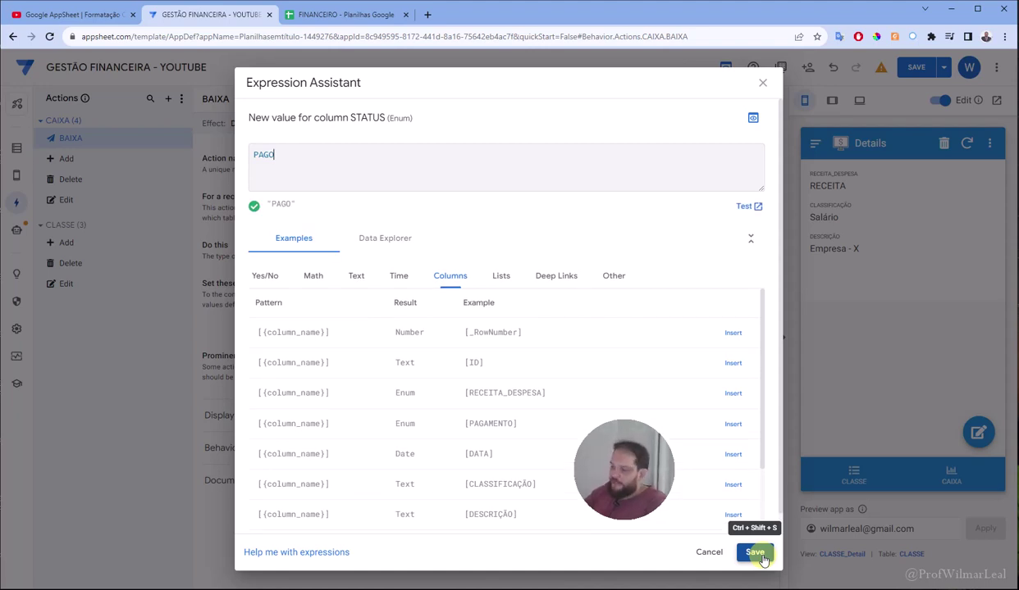
pyautogui.click(754, 553)
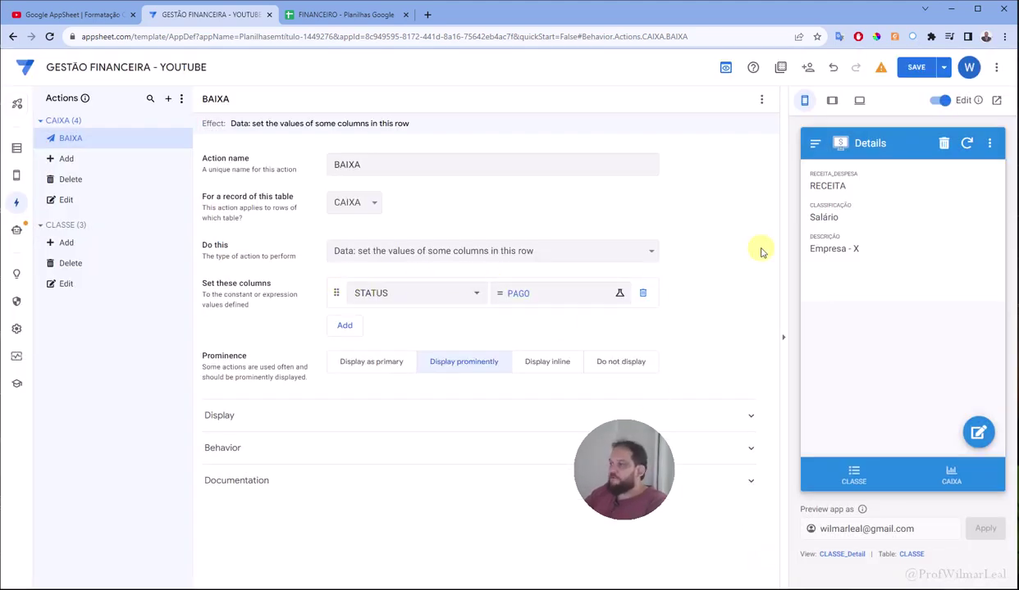
# Look at a new CAIXA entry form in the app preview, cancel it, and save the app.
pyautogui.click(953, 476)
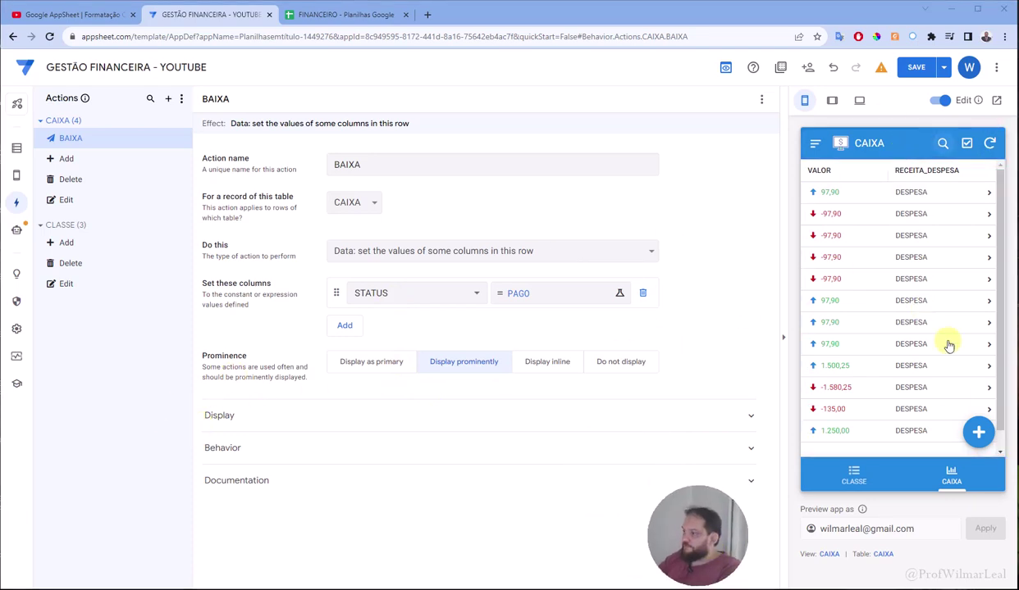
pyautogui.click(976, 432)
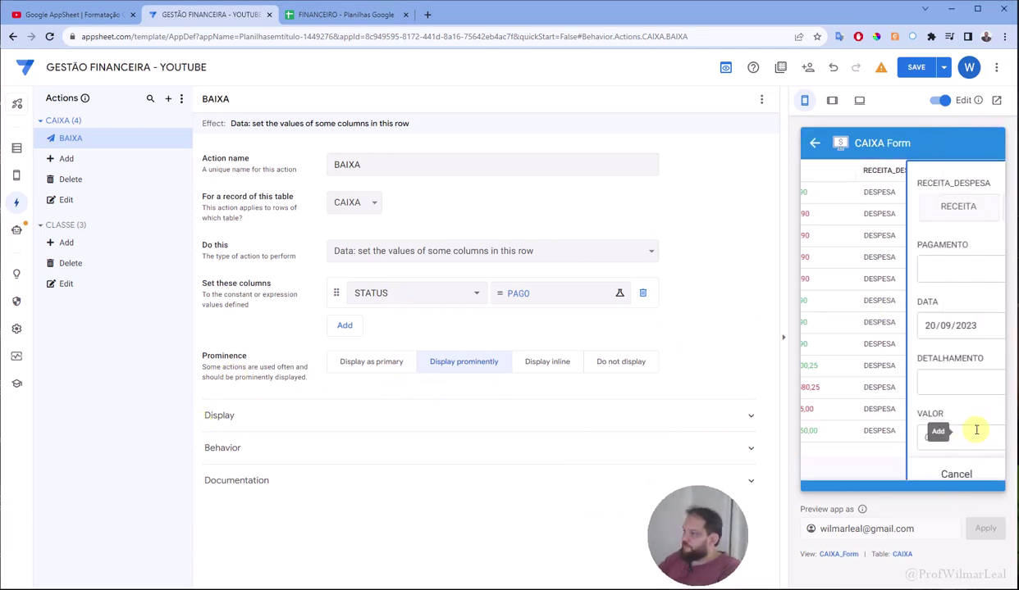
pyautogui.scroll(-3, 939, 399)
pyautogui.scroll(3, 915, 328)
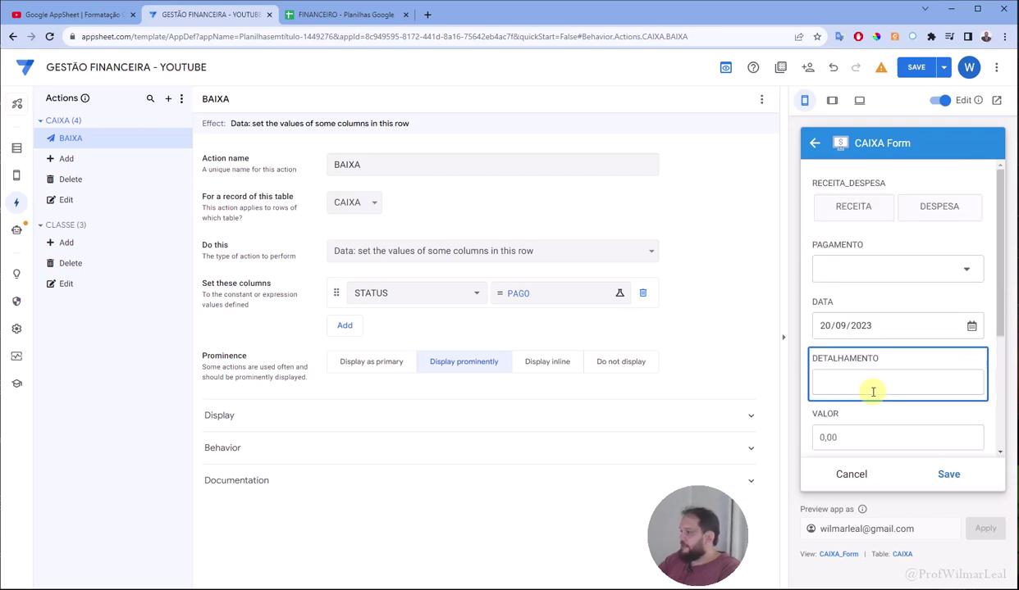
pyautogui.click(853, 484)
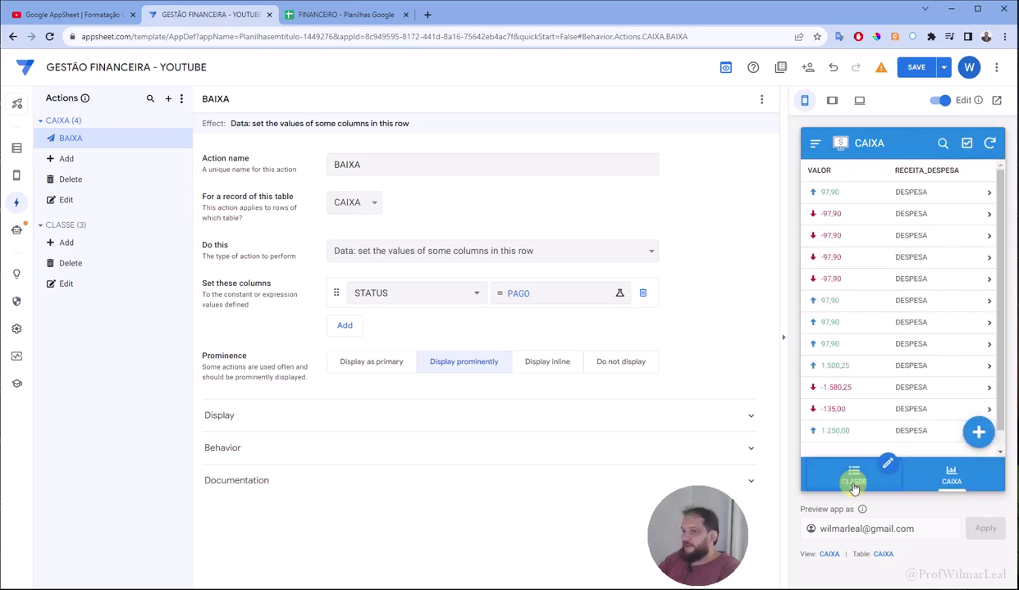
pyautogui.click(911, 68)
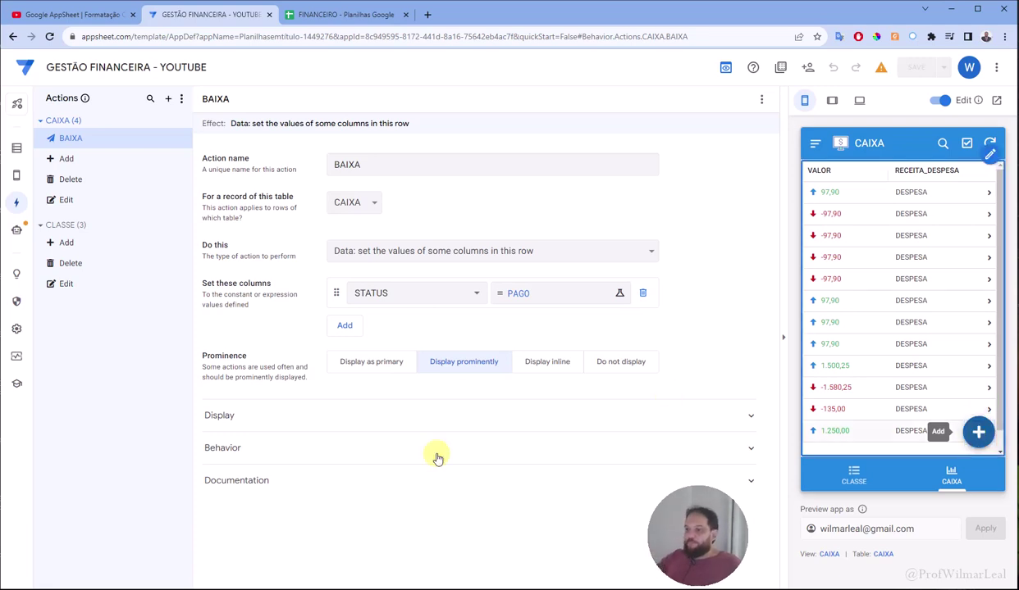
# Expand the BAIXA action's display settings and check its icon in the preview by selecting the first CAIXA record, then clear the selection.
pyautogui.click(223, 420)
pyautogui.scroll(-2, 455, 352)
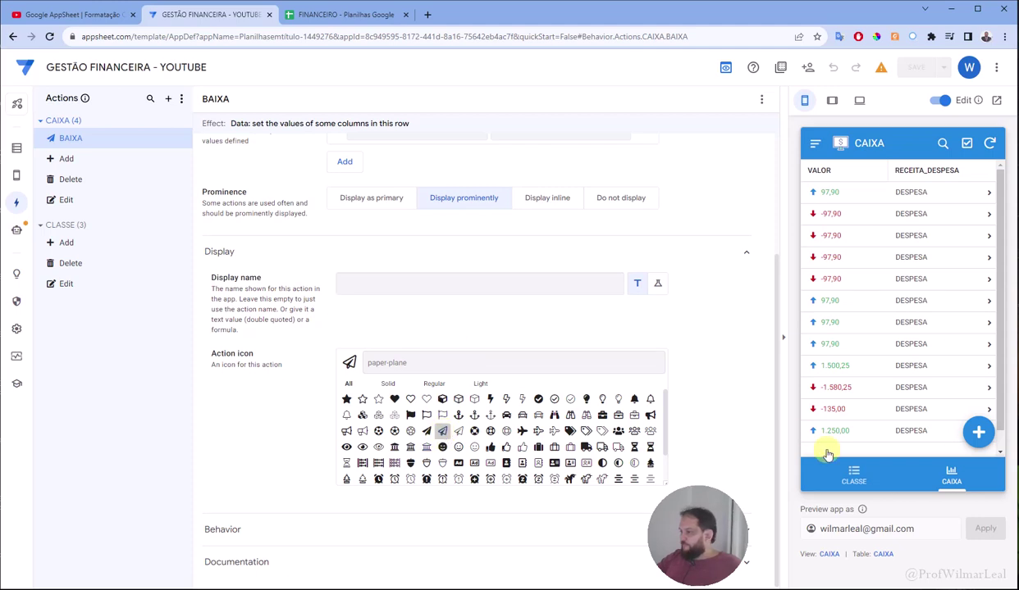
pyautogui.click(967, 143)
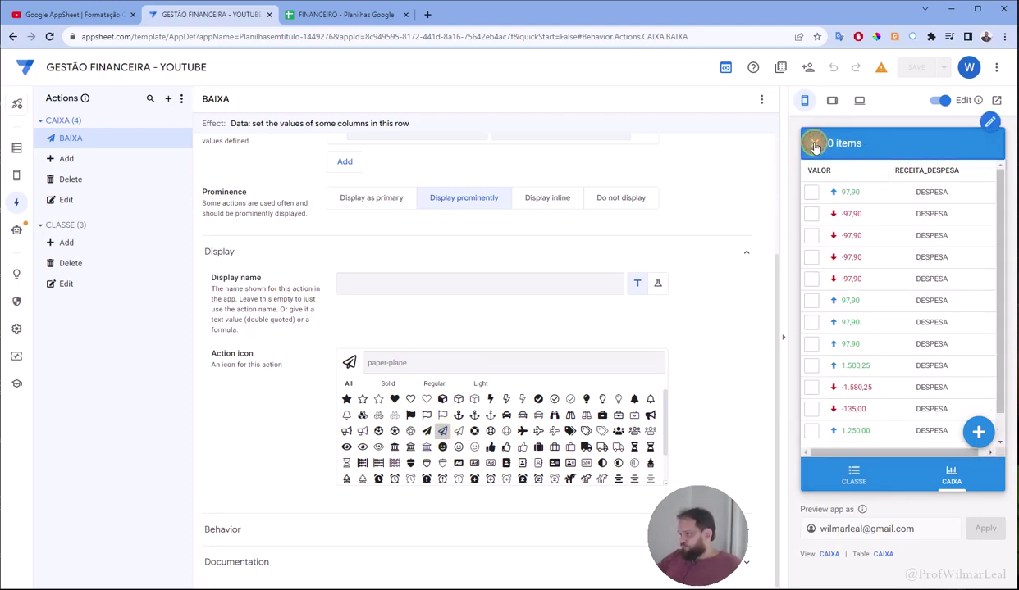
pyautogui.click(814, 143)
pyautogui.click(966, 143)
pyautogui.click(812, 192)
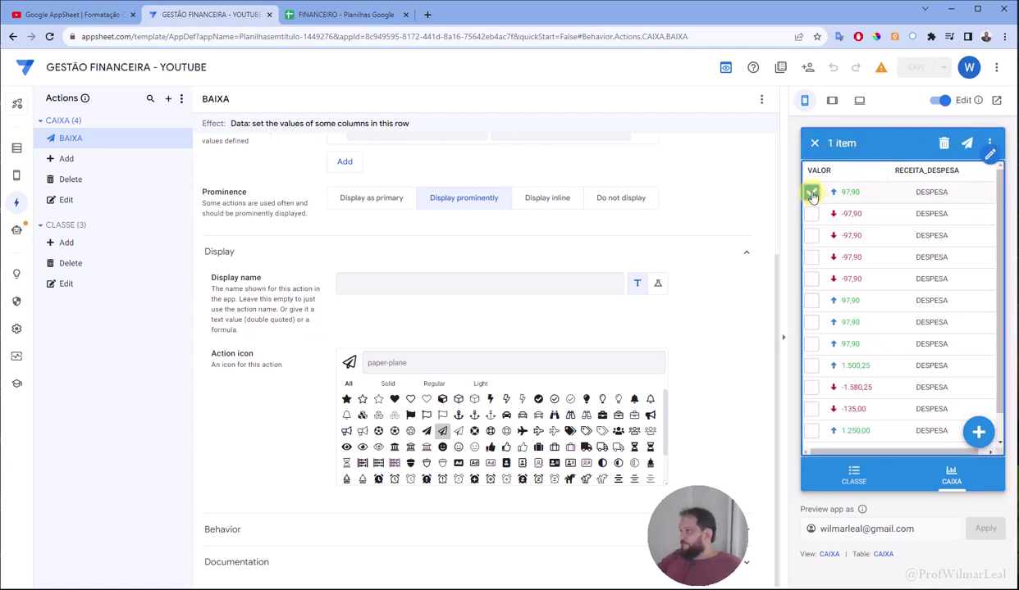
pyautogui.click(814, 143)
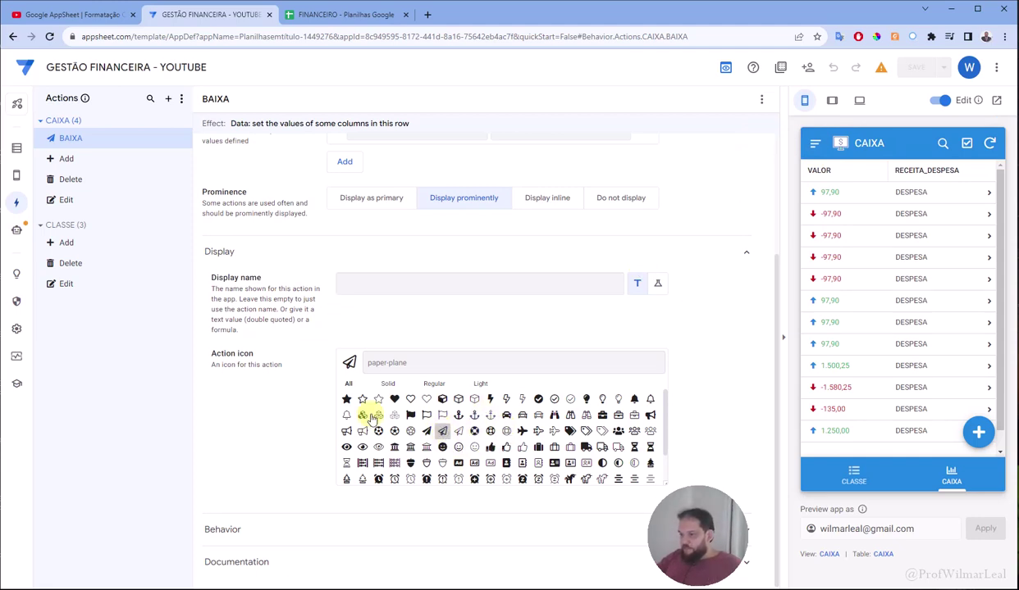
# Choose the outlined thumbs-up as the BAIXA action's icon from the icon list and save the app.
pyautogui.scroll(2, 361, 414)
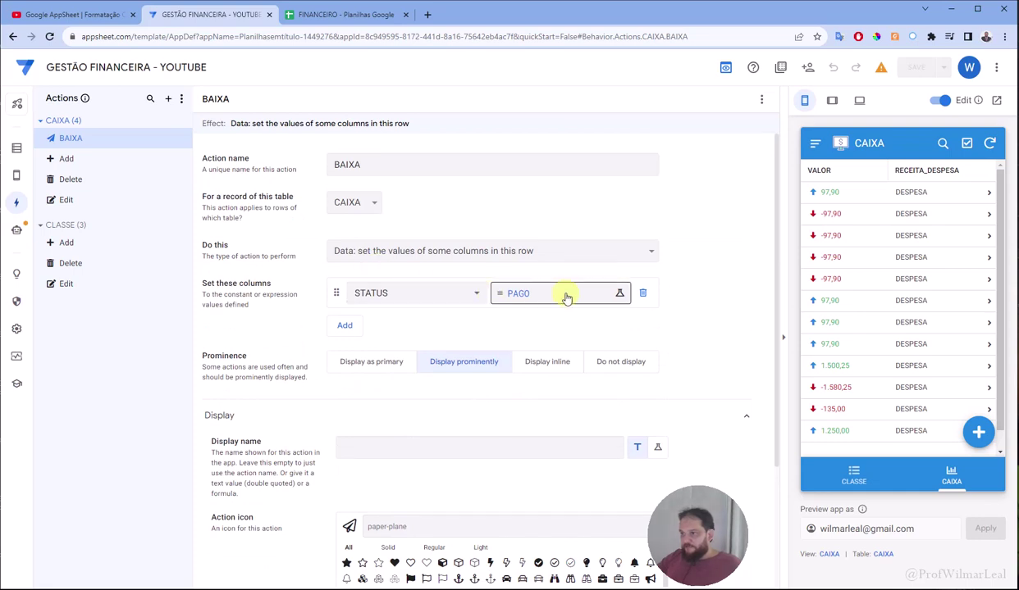
pyautogui.scroll(-2, 527, 380)
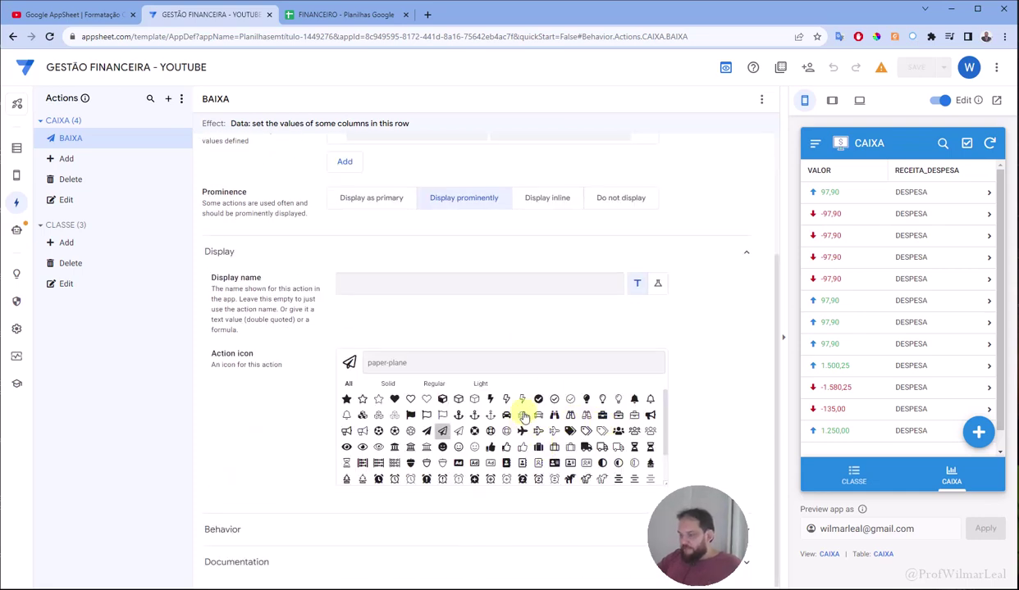
pyautogui.scroll(-1, 533, 400)
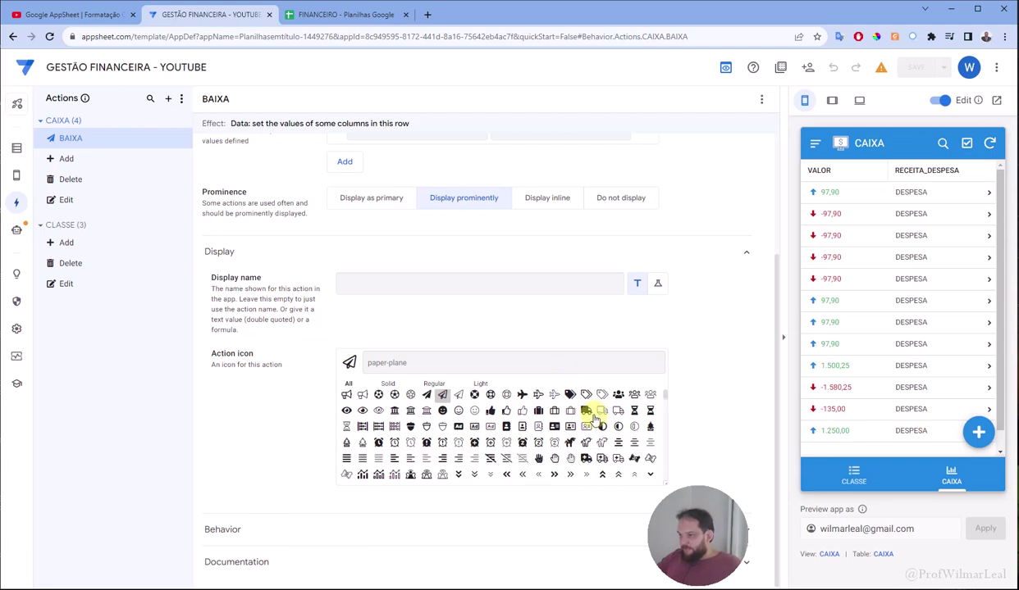
pyautogui.scroll(-1, 459, 431)
pyautogui.scroll(-1, 508, 420)
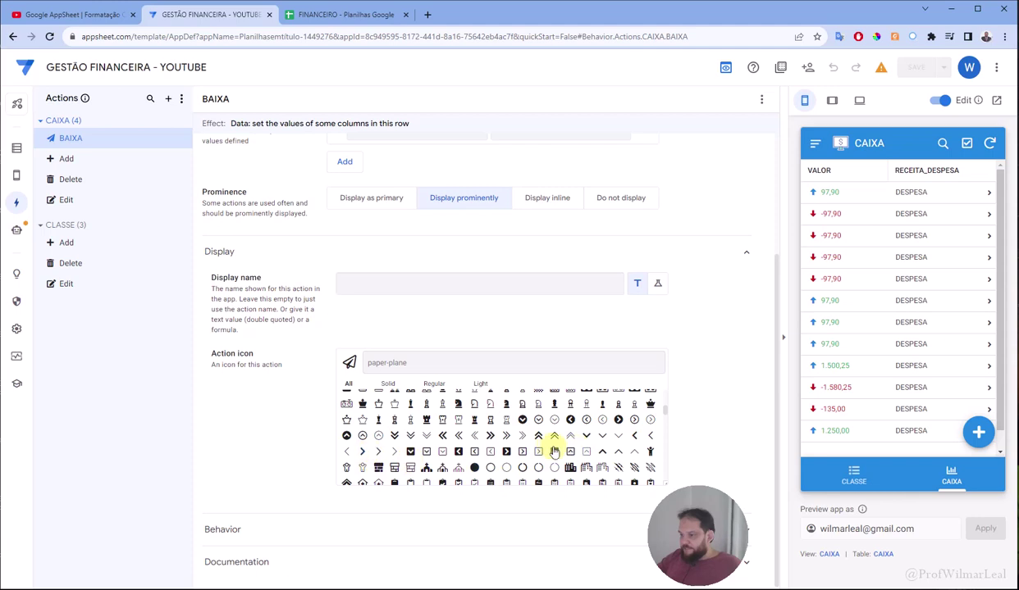
pyautogui.scroll(-1, 420, 435)
pyautogui.scroll(-2, 517, 434)
pyautogui.scroll(-2, 535, 438)
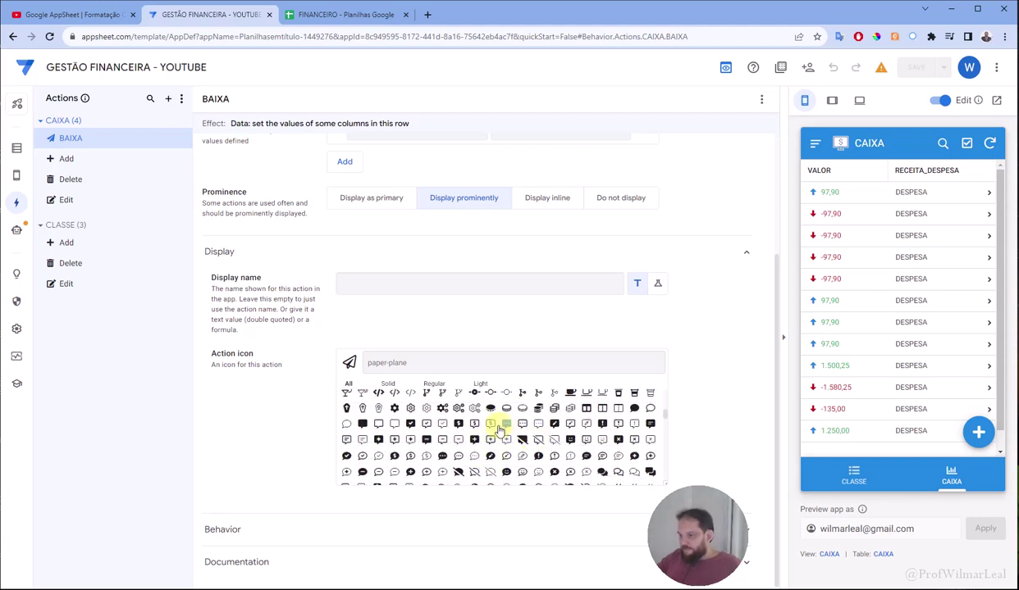
pyautogui.scroll(-2, 541, 425)
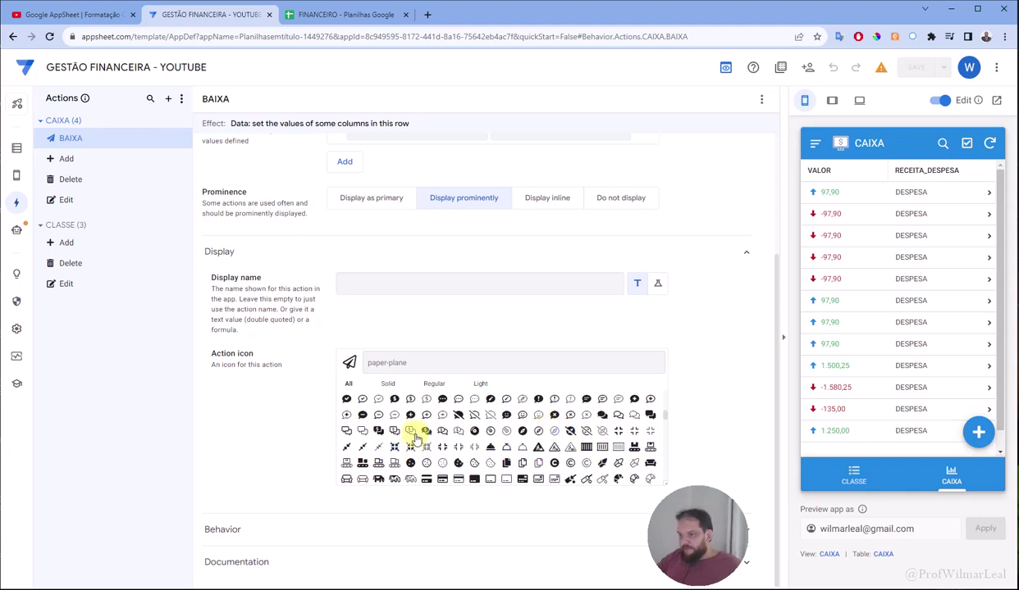
pyautogui.scroll(-1, 613, 445)
pyautogui.scroll(-2, 582, 445)
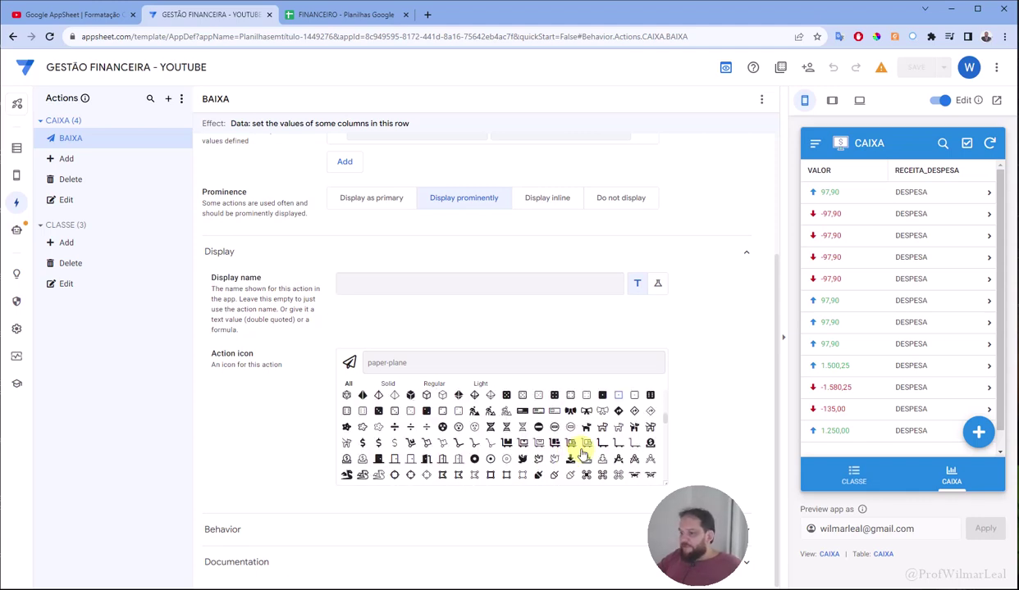
pyautogui.scroll(-2, 492, 465)
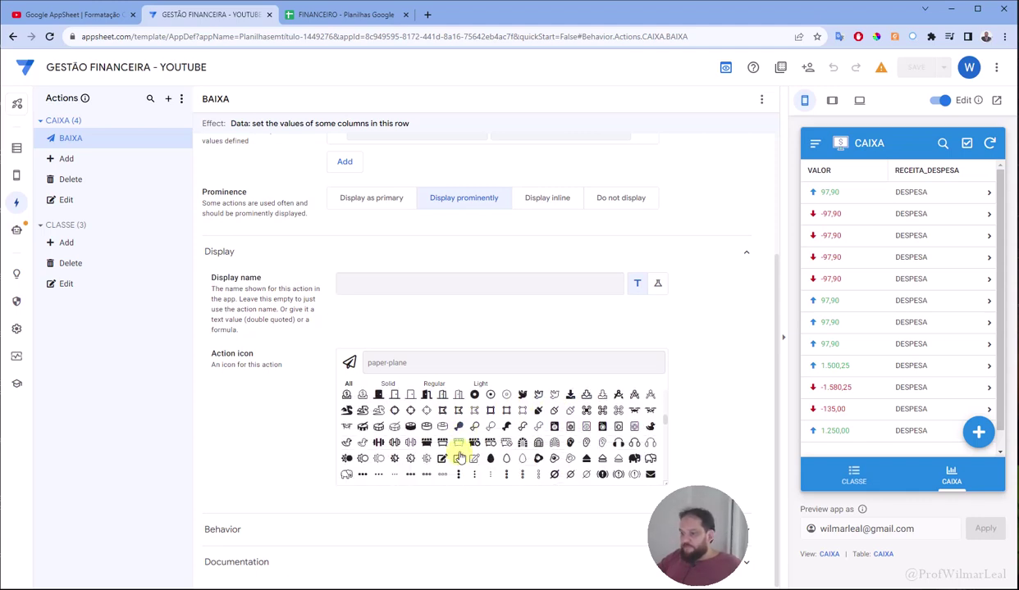
pyautogui.scroll(-2, 597, 429)
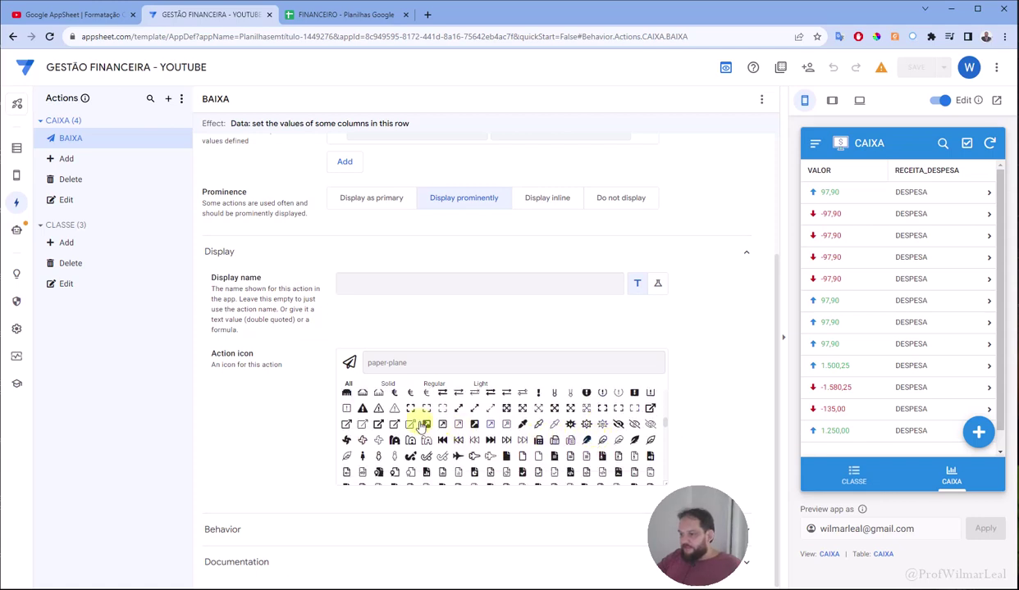
pyautogui.scroll(-3, 386, 416)
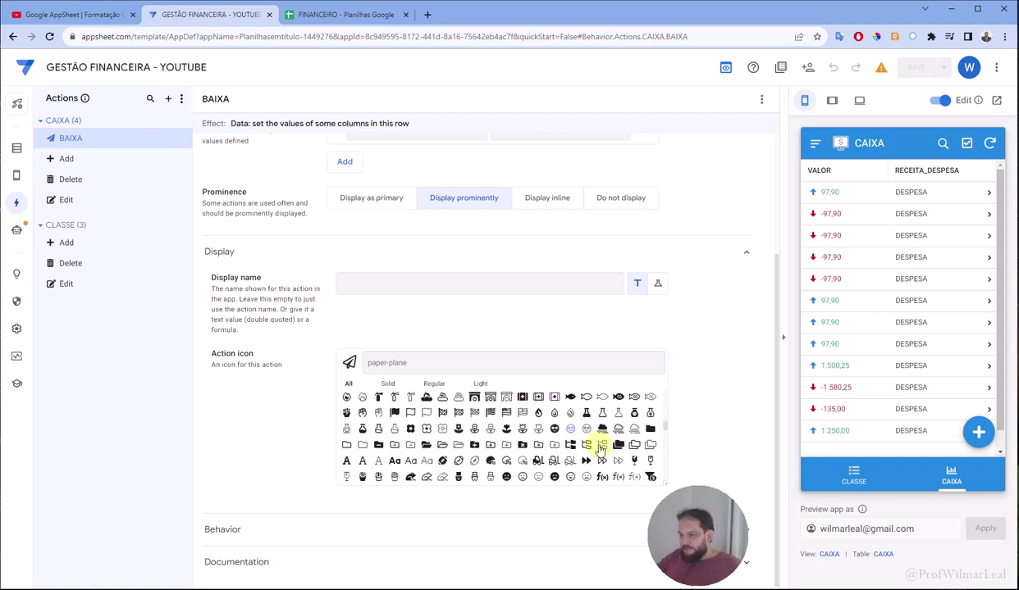
pyautogui.moveTo(665, 426); pyautogui.dragTo(663, 375)
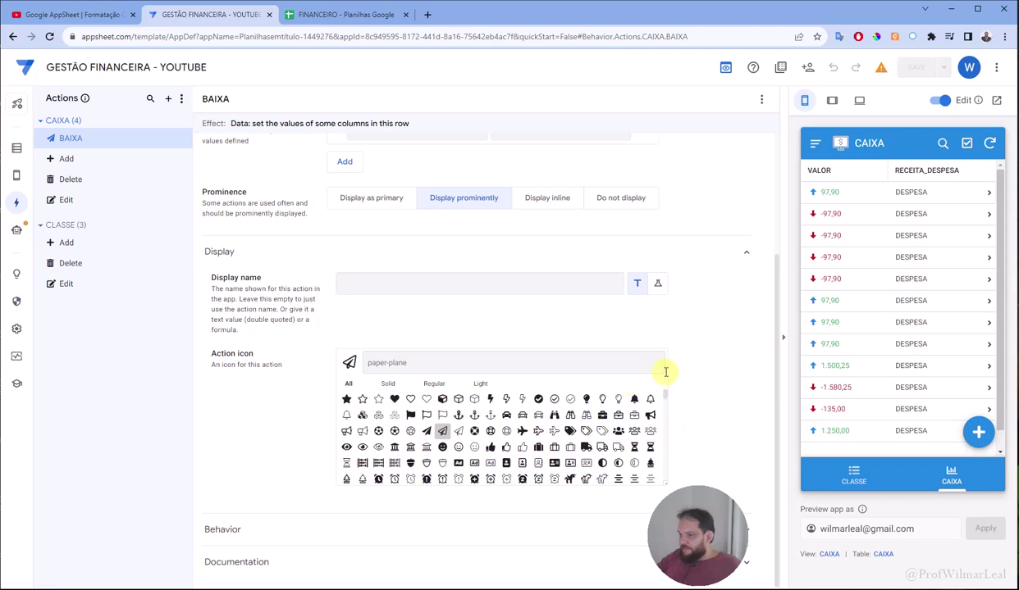
pyautogui.click(506, 449)
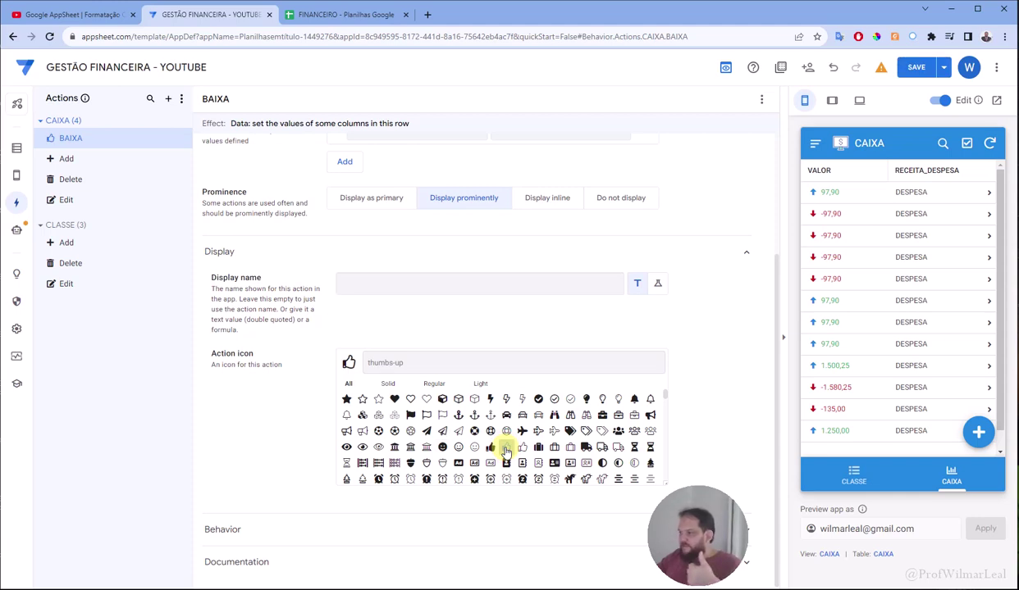
pyautogui.click(924, 72)
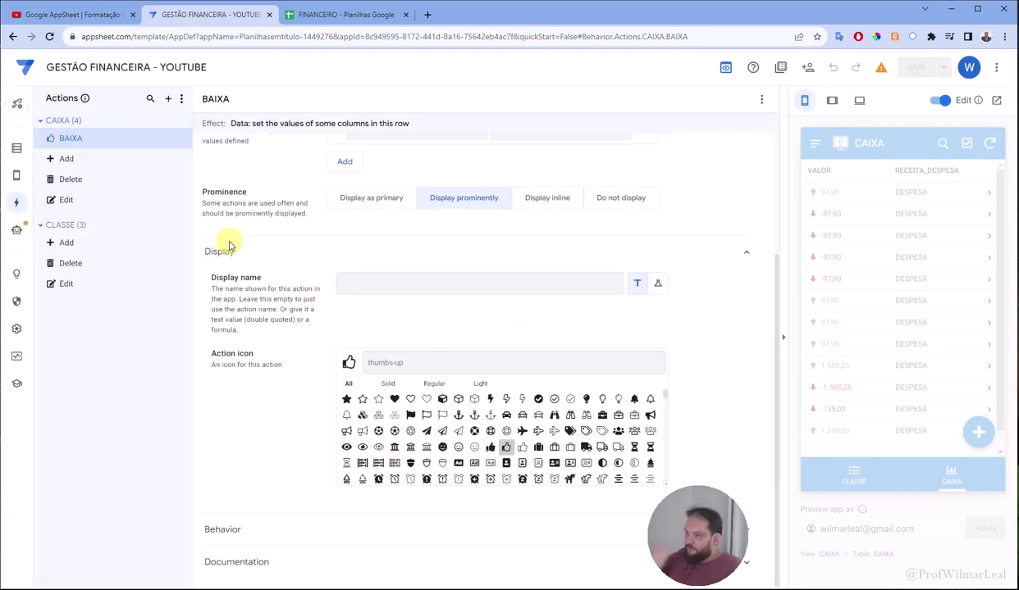
# Check the STATUS column in the FINANCEIRO spreadsheet, close its open option list, and return to the app editor.
pyautogui.click(323, 14)
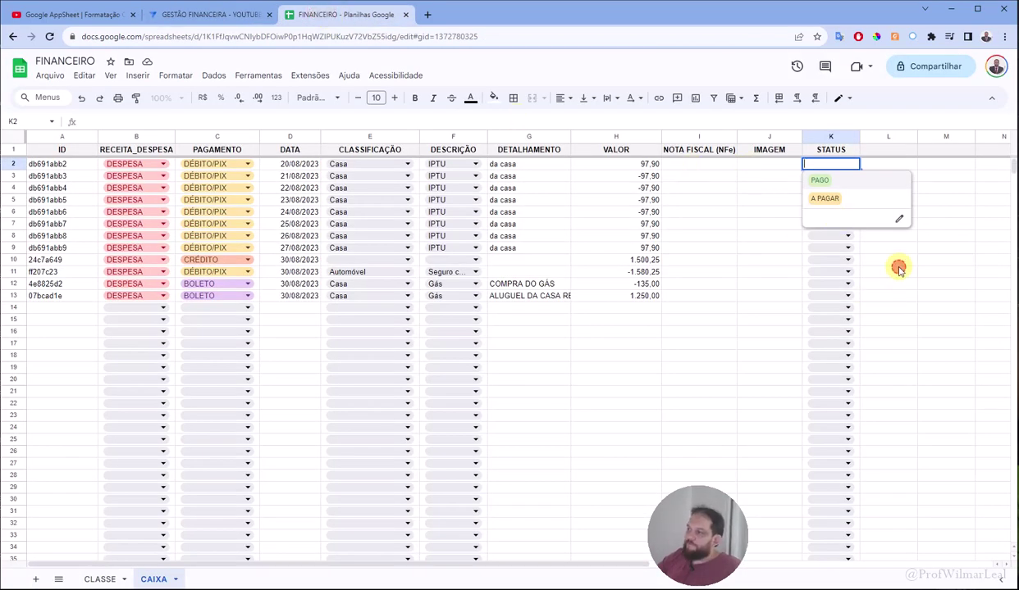
pyautogui.click(866, 269)
pyautogui.click(165, 14)
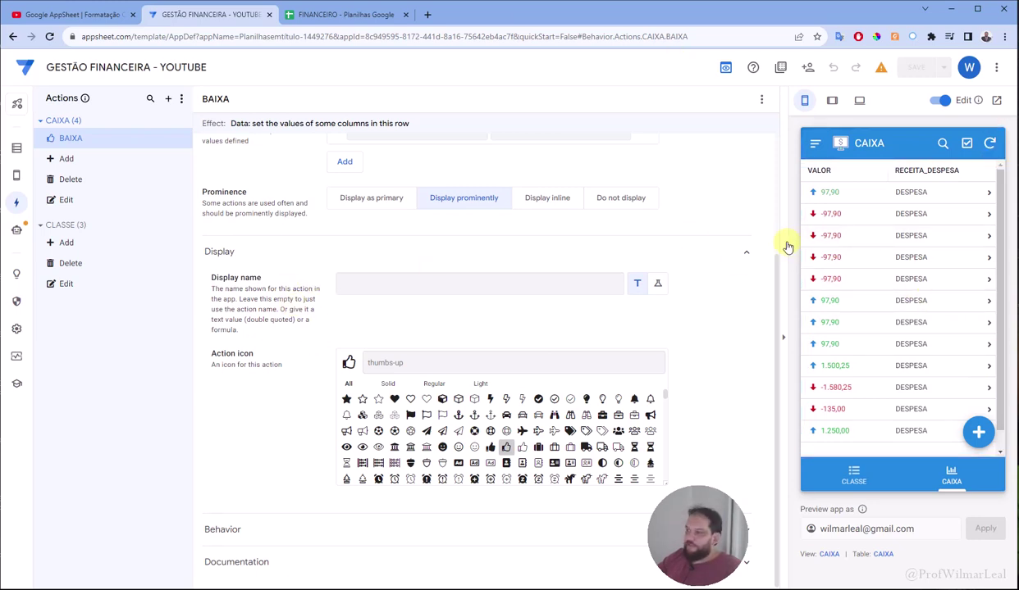
# Open the settings of the CAIXA view.
pyautogui.moveTo(14, 184)
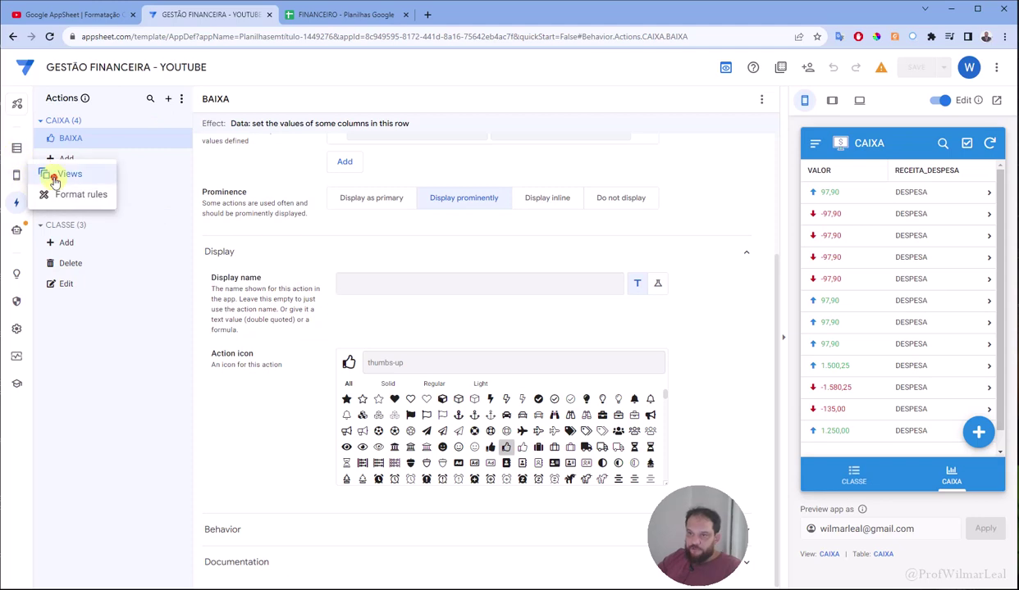
pyautogui.click(40, 173)
pyautogui.click(76, 177)
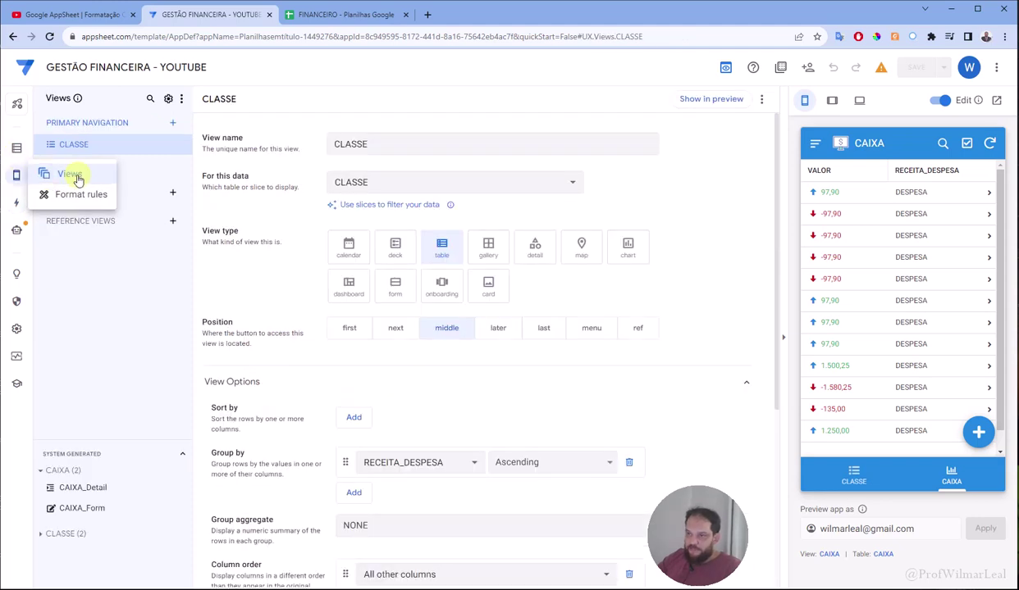
pyautogui.scroll(-2, 591, 333)
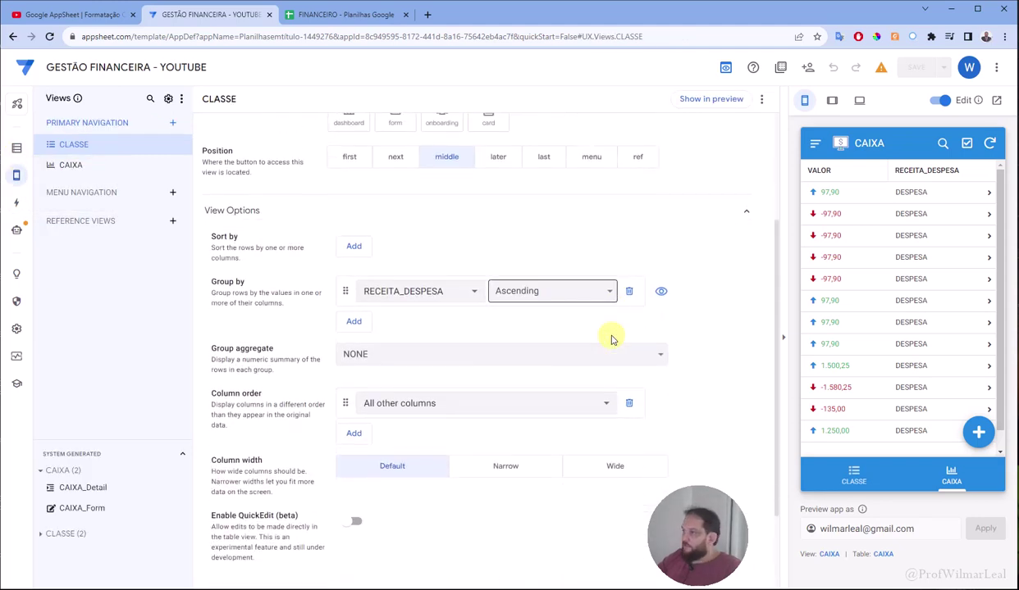
pyautogui.scroll(2, 611, 339)
pyautogui.click(71, 151)
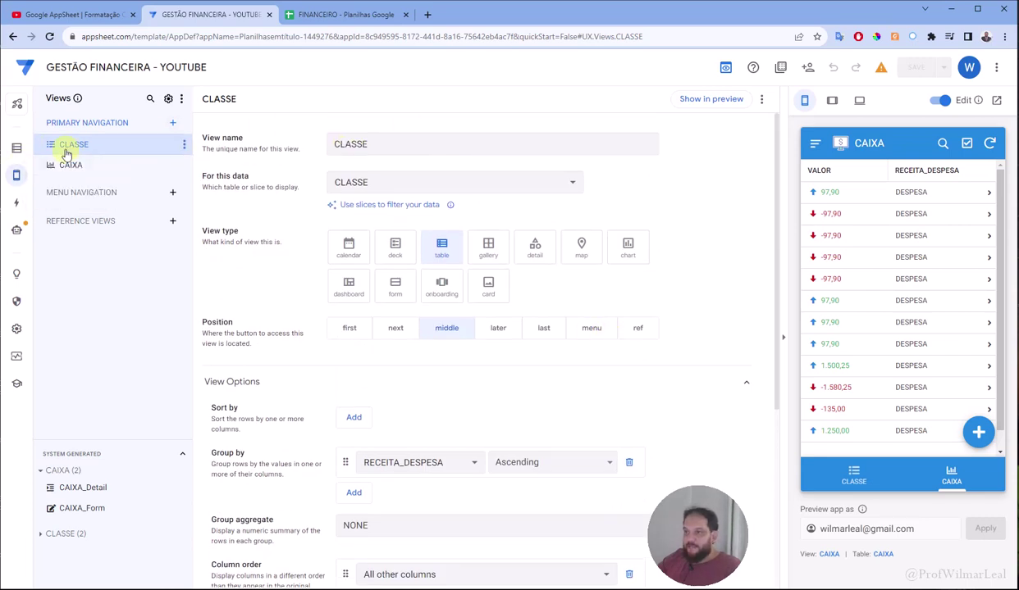
pyautogui.click(74, 166)
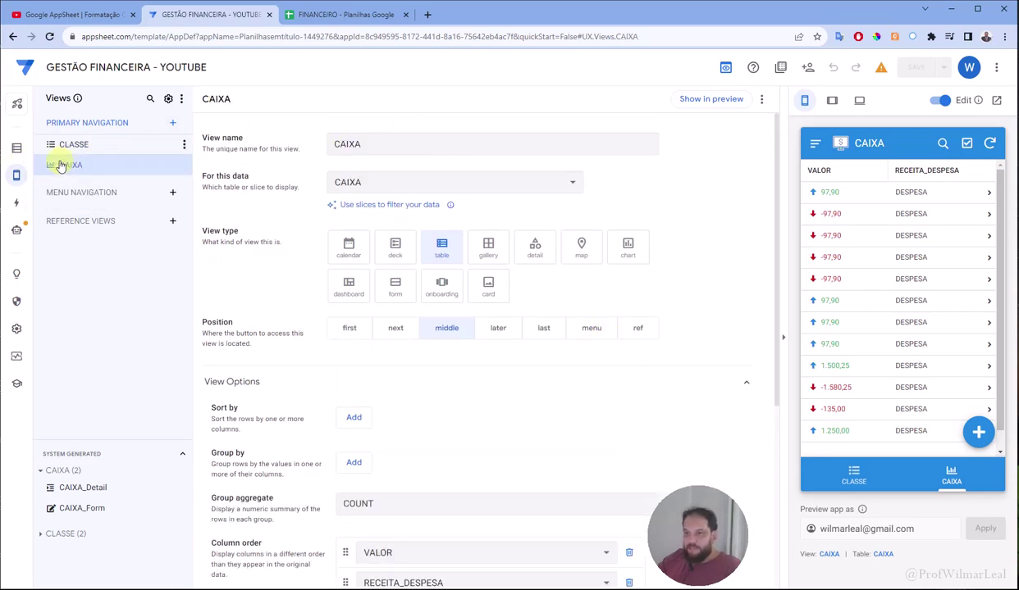
# Add All other columns to the CAIXA view's column order and make DESCRIÇÃO its second column.
pyautogui.scroll(-2, 718, 418)
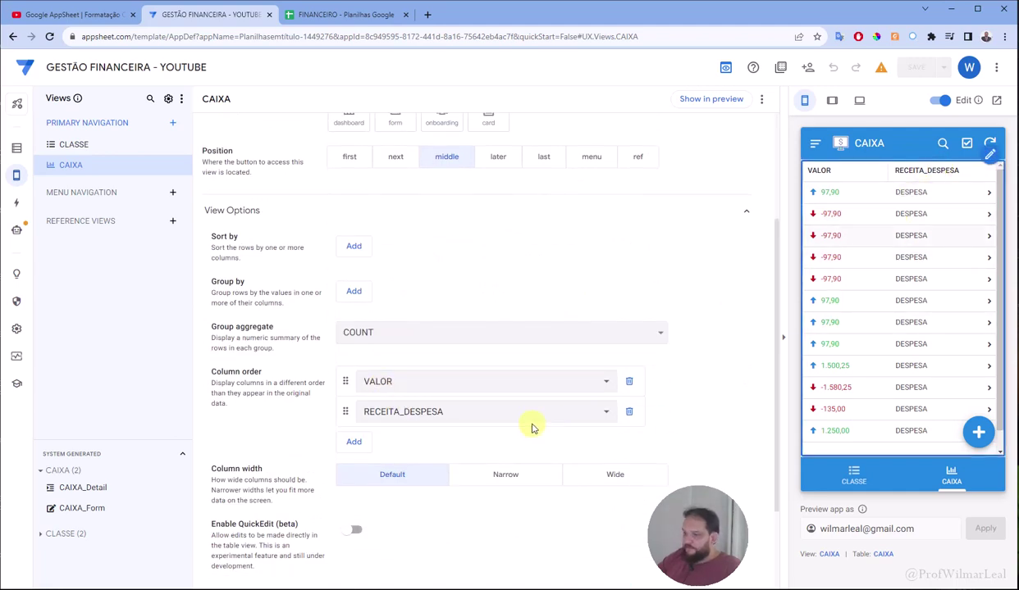
pyautogui.click(353, 442)
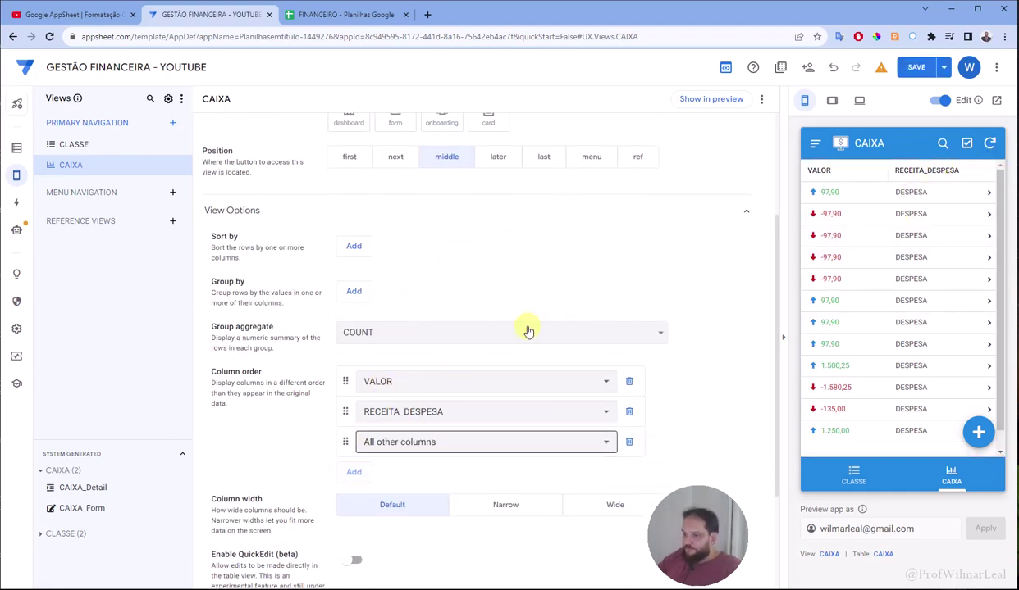
pyautogui.scroll(-2, 438, 458)
pyautogui.click(417, 264)
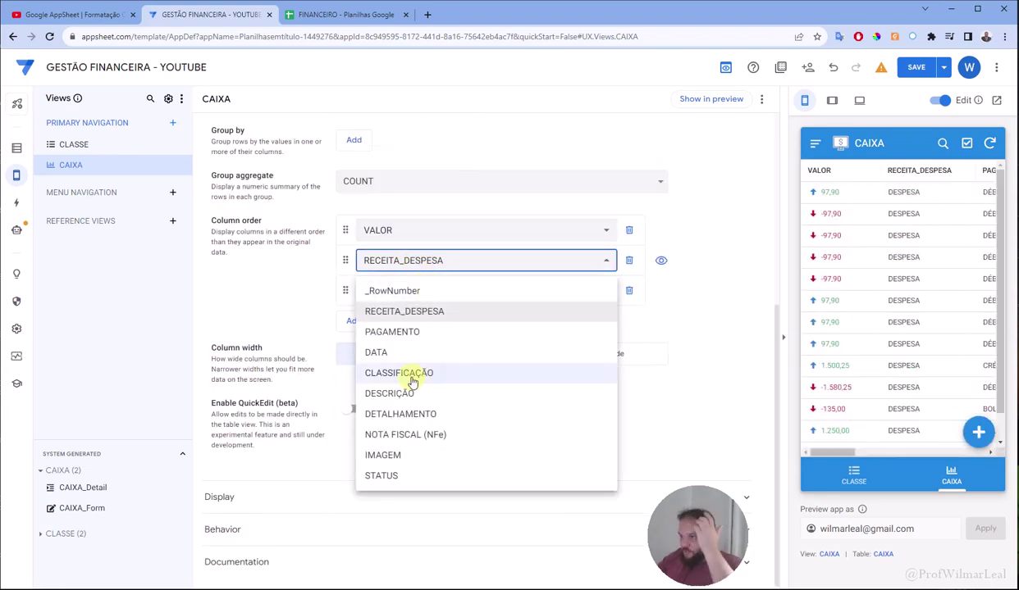
pyautogui.click(406, 393)
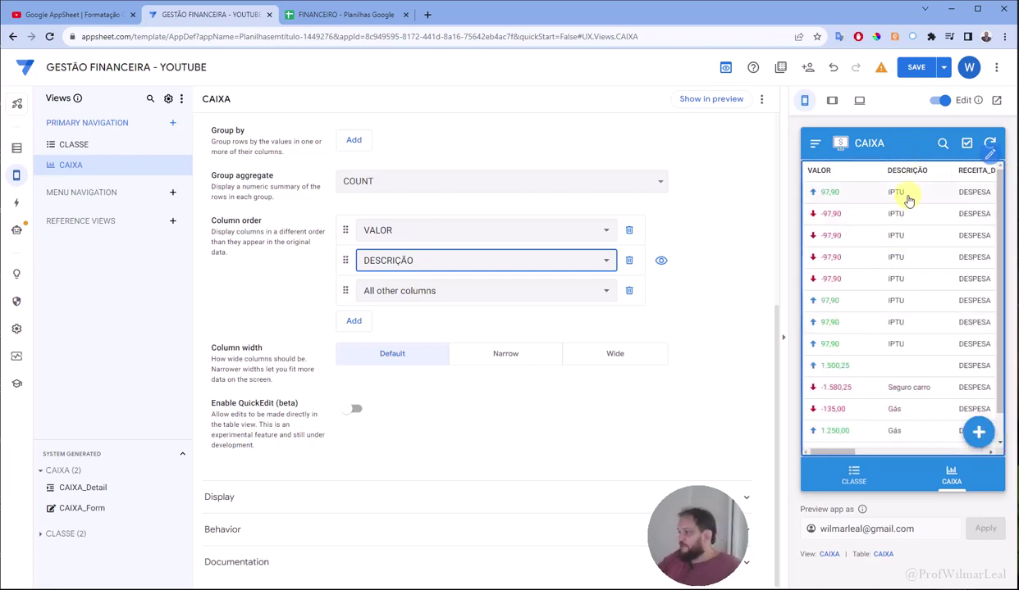
# Check the spreadsheet's columns, then try CLASSIFICAÇÃO as the CAIXA view's second column and switch back to DESCRIÇÃO.
pyautogui.click(326, 15)
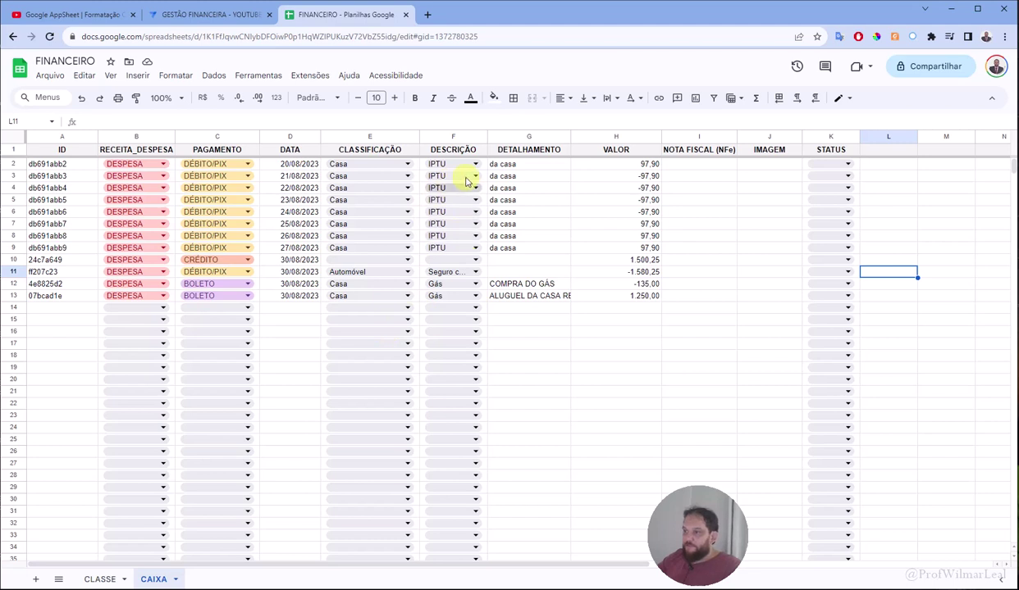
pyautogui.click(201, 16)
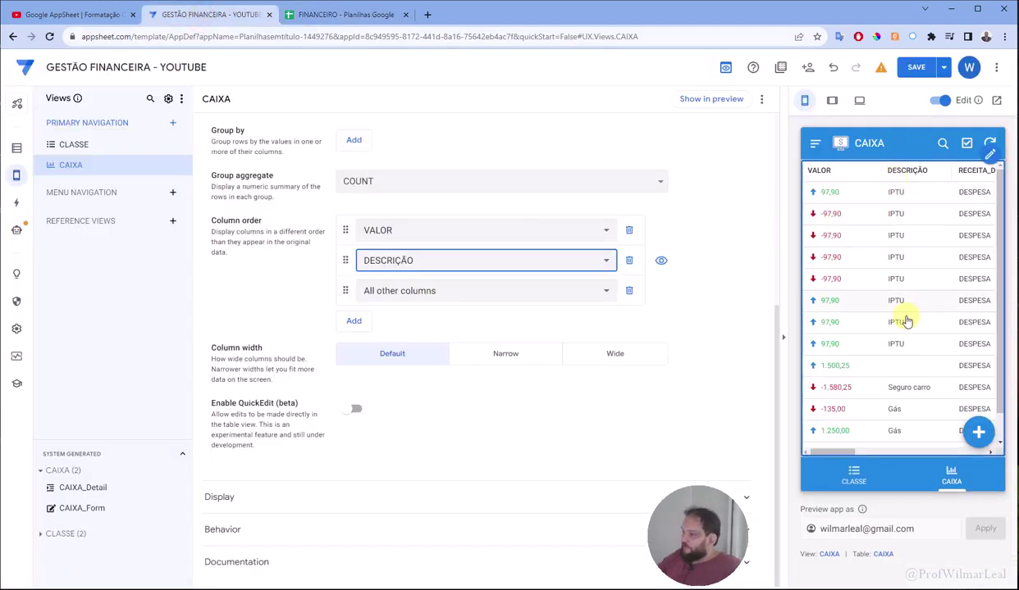
pyautogui.scroll(-2, 845, 353)
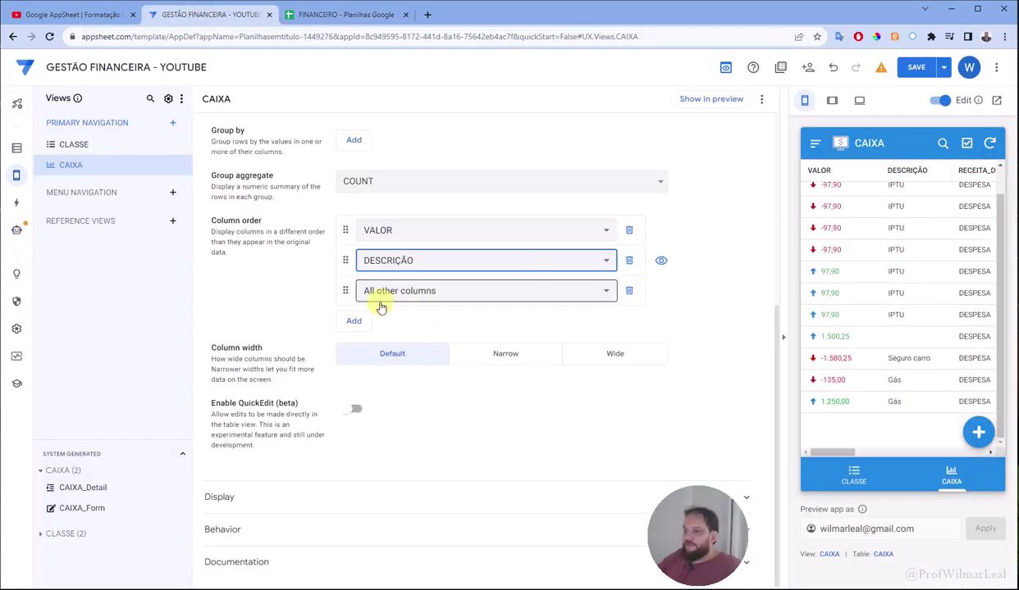
pyautogui.scroll(2, 383, 307)
pyautogui.click(392, 374)
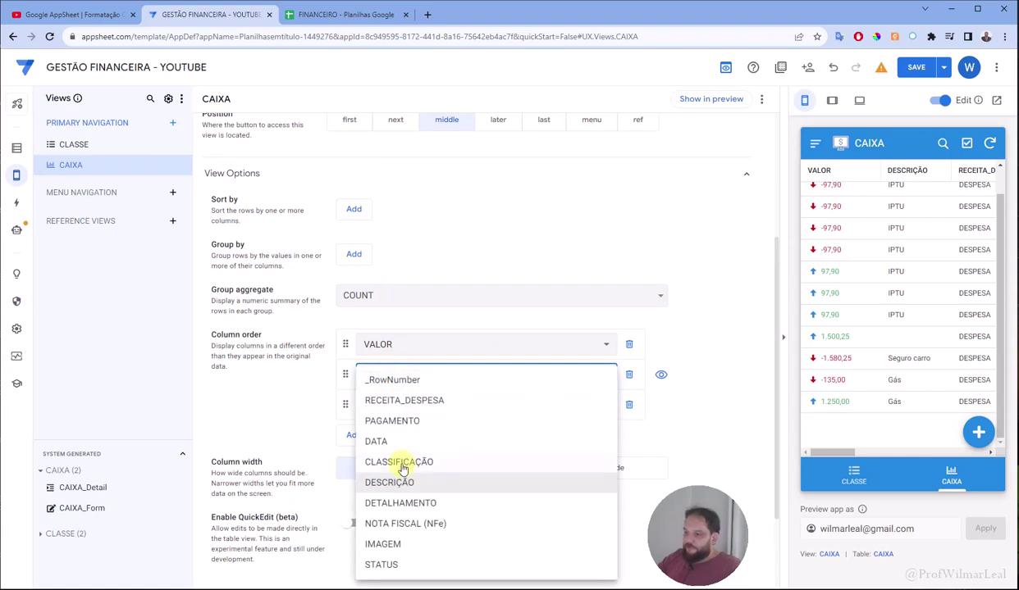
pyautogui.click(423, 462)
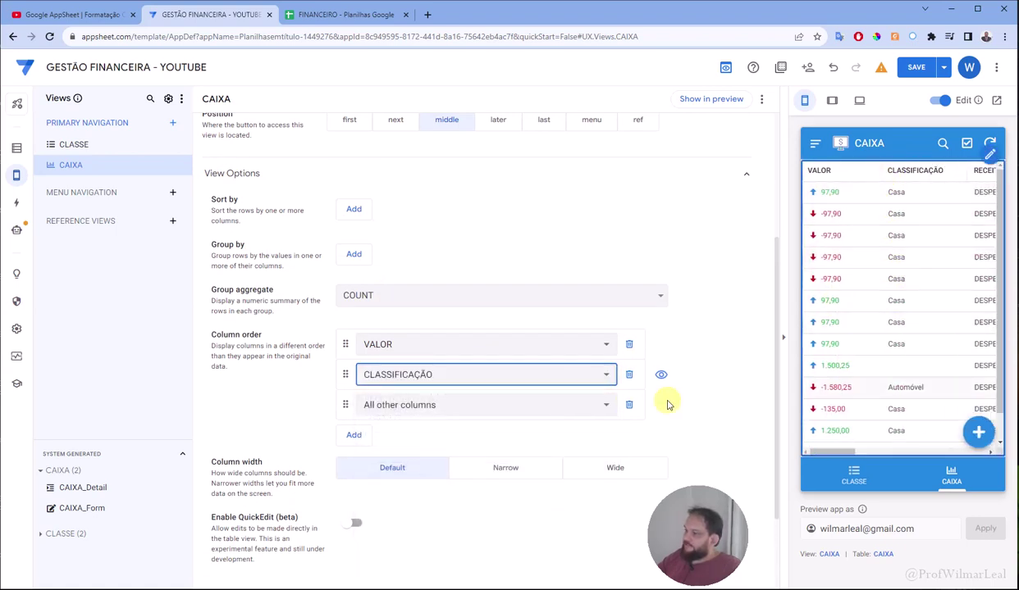
pyautogui.click(434, 377)
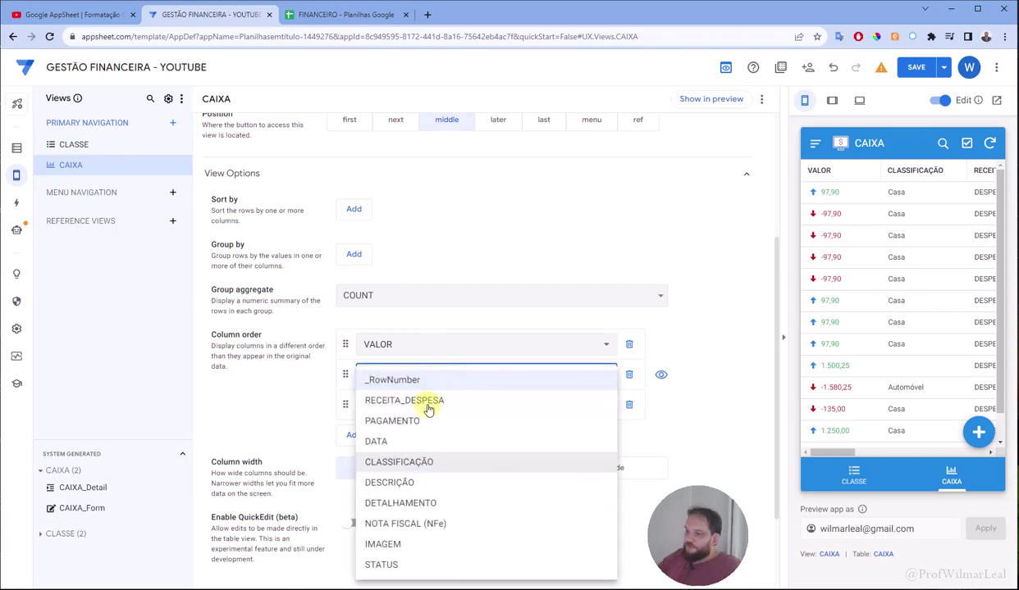
pyautogui.click(411, 490)
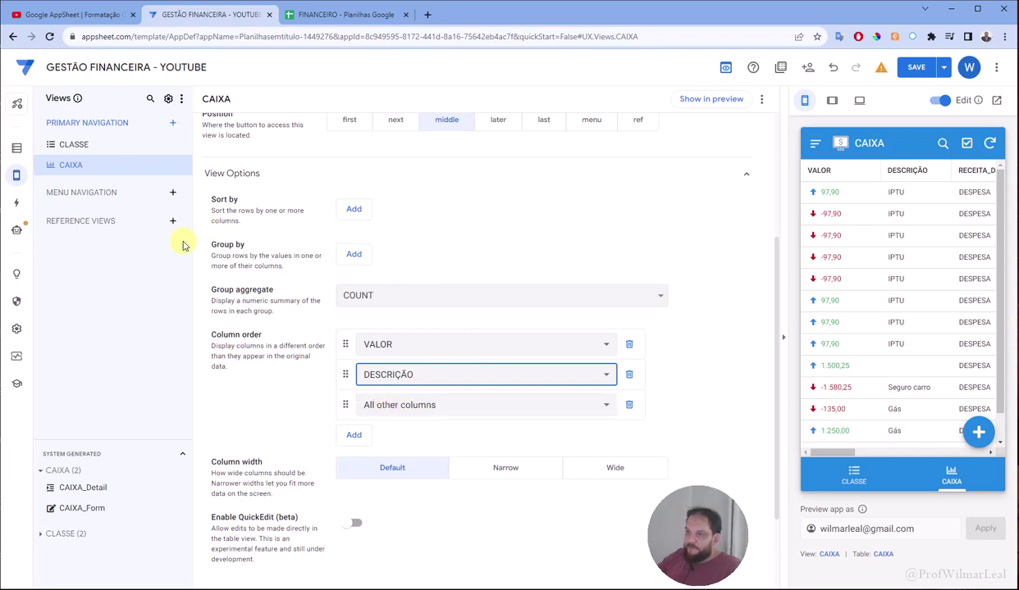
# Group the CAIXA view by RECEITA_DESPESA in ascending order and look through the grouped records in the preview.
pyautogui.click(354, 255)
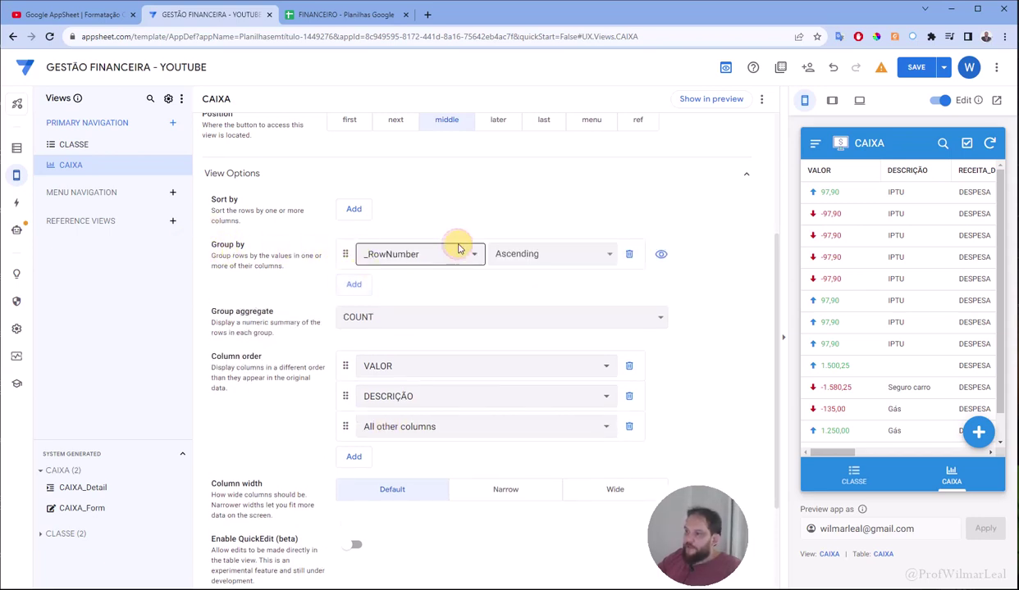
pyautogui.click(458, 249)
pyautogui.click(443, 304)
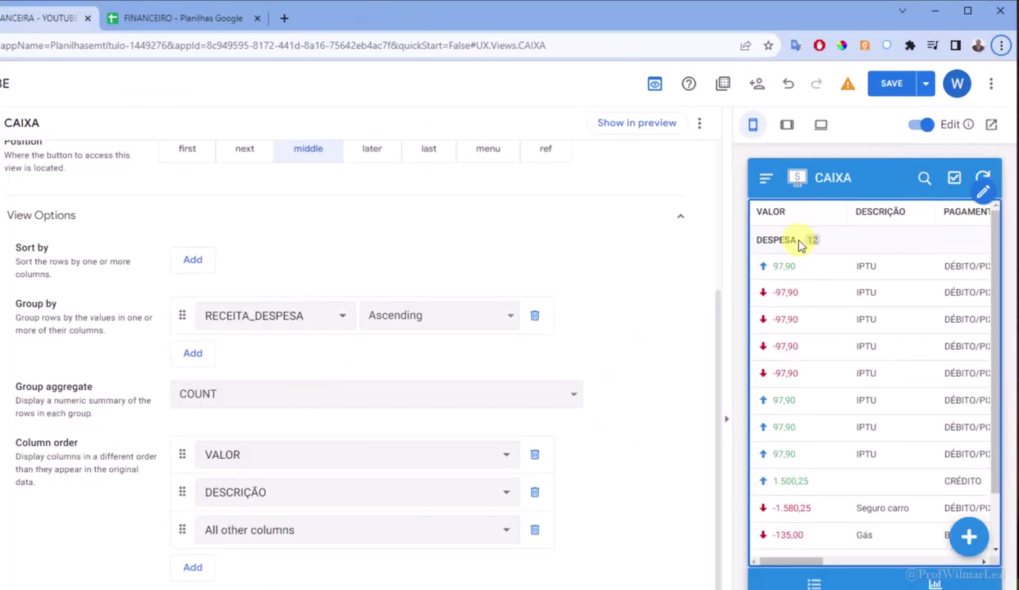
pyautogui.scroll(-2, 658, 386)
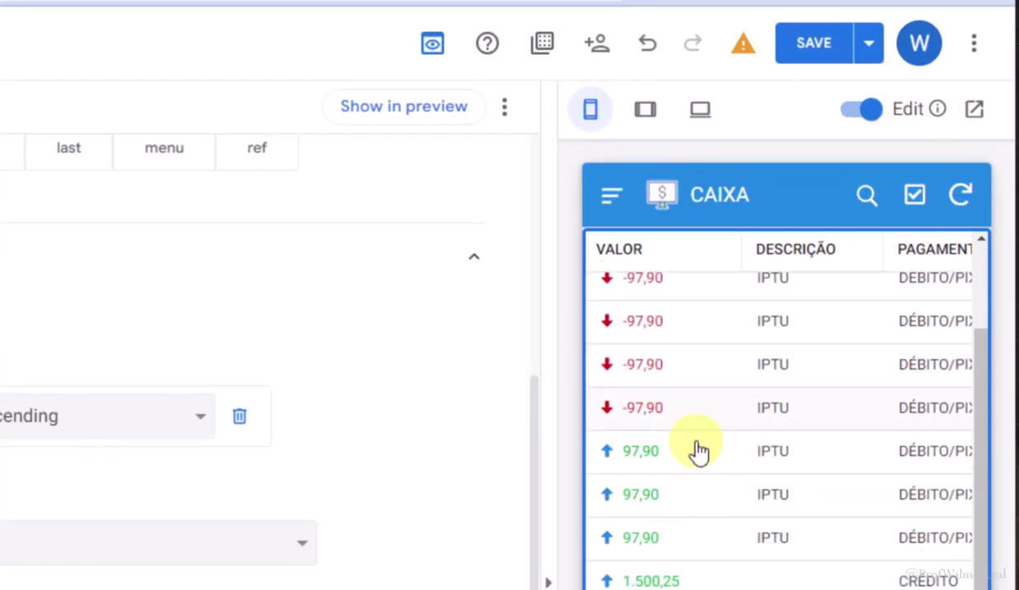
pyautogui.scroll(2, 708, 432)
pyautogui.scroll(-3, 722, 394)
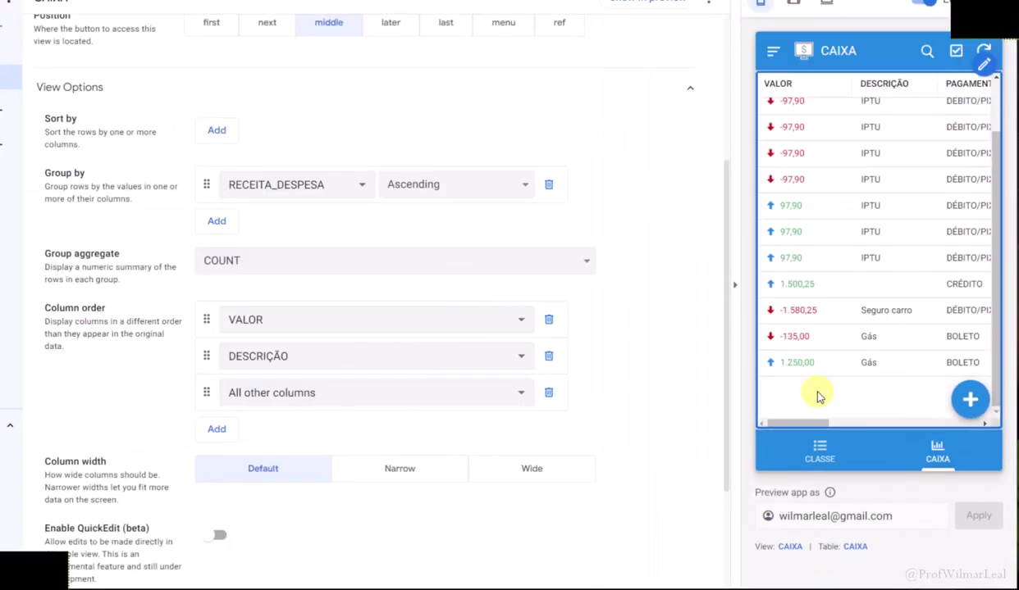
# Set the CAIXA view's group aggregate to SUM :: VALOR.
pyautogui.scroll(5, 657, 170)
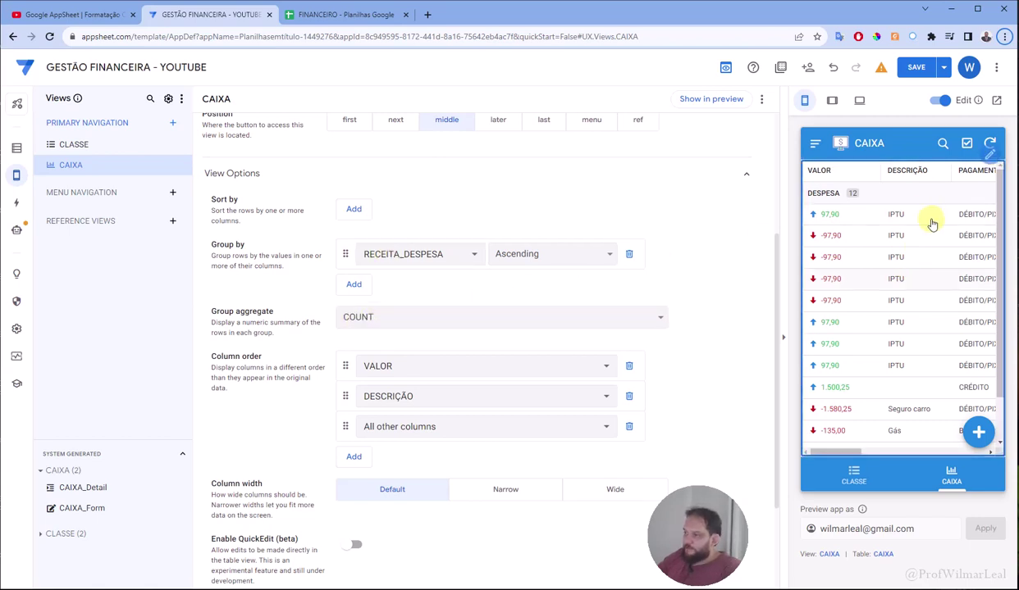
pyautogui.click(396, 317)
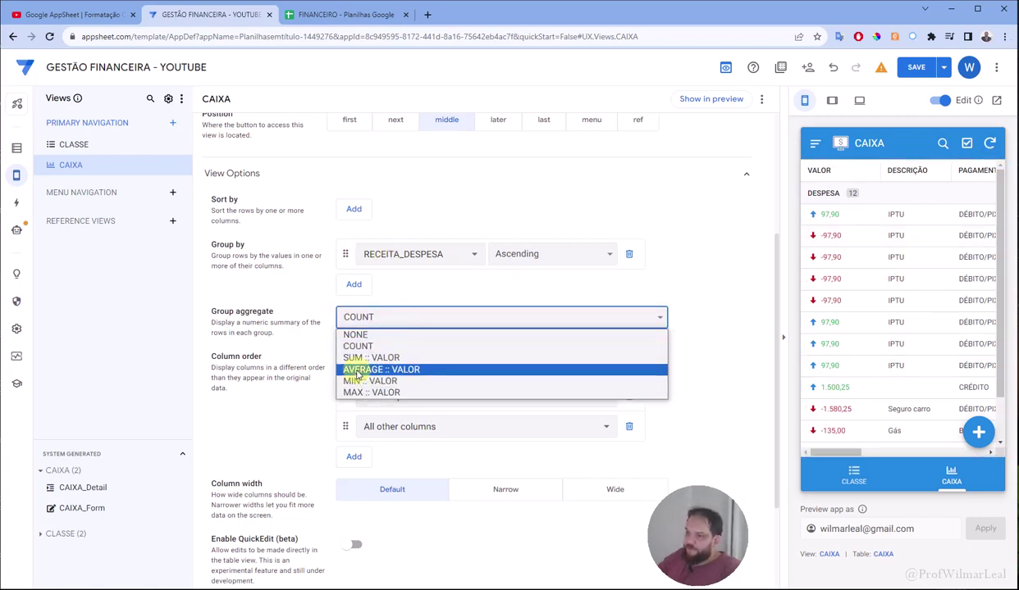
pyautogui.click(378, 358)
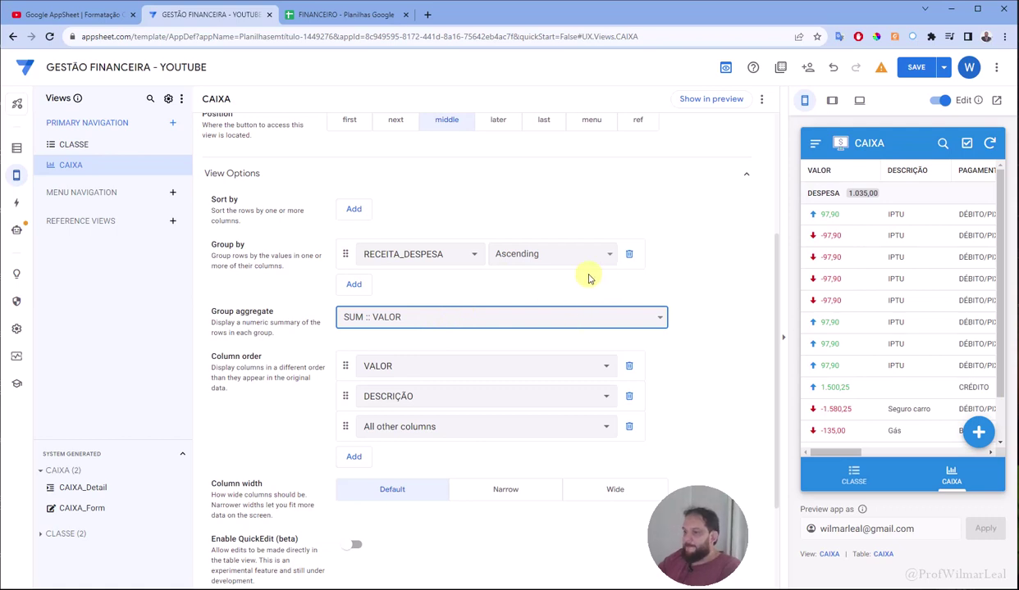
# Replace All other columns with STATUS as the third entry in the CAIXA view's column order and view the columns in the preview.
pyautogui.click(420, 430)
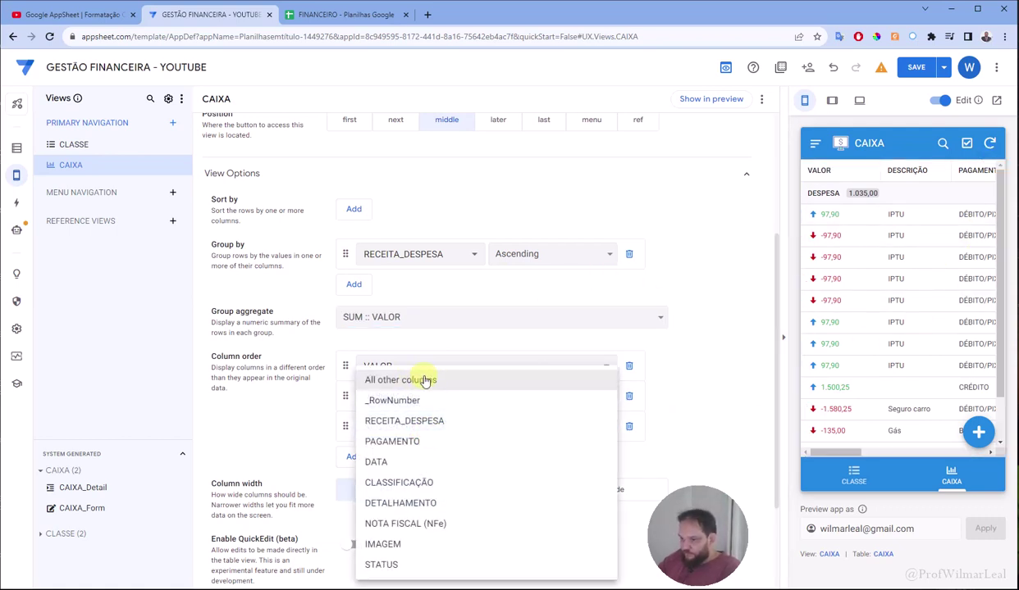
pyautogui.click(385, 565)
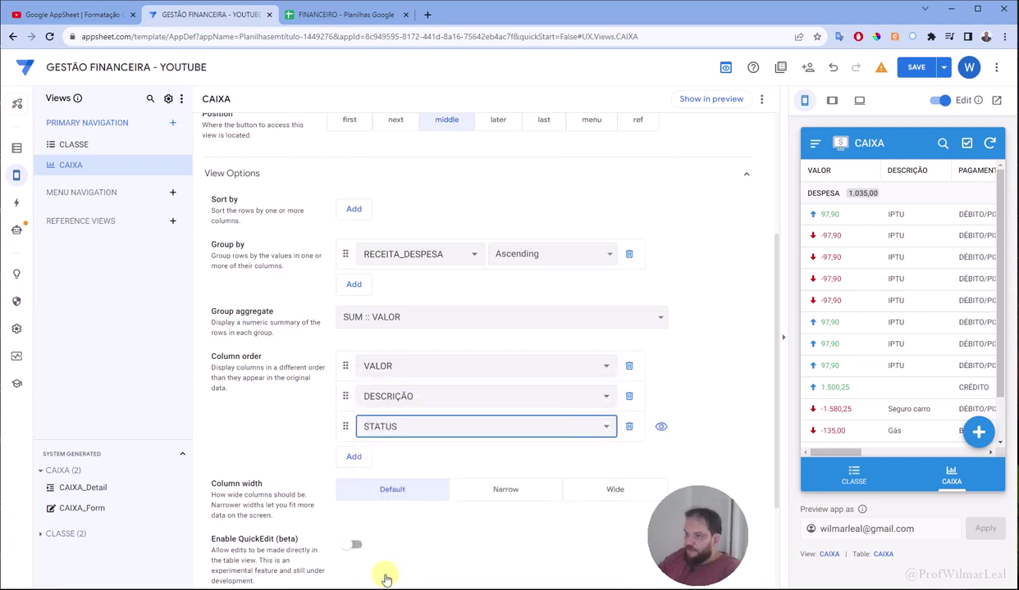
pyautogui.moveTo(898, 450); pyautogui.dragTo(993, 459)
pyautogui.click(820, 453)
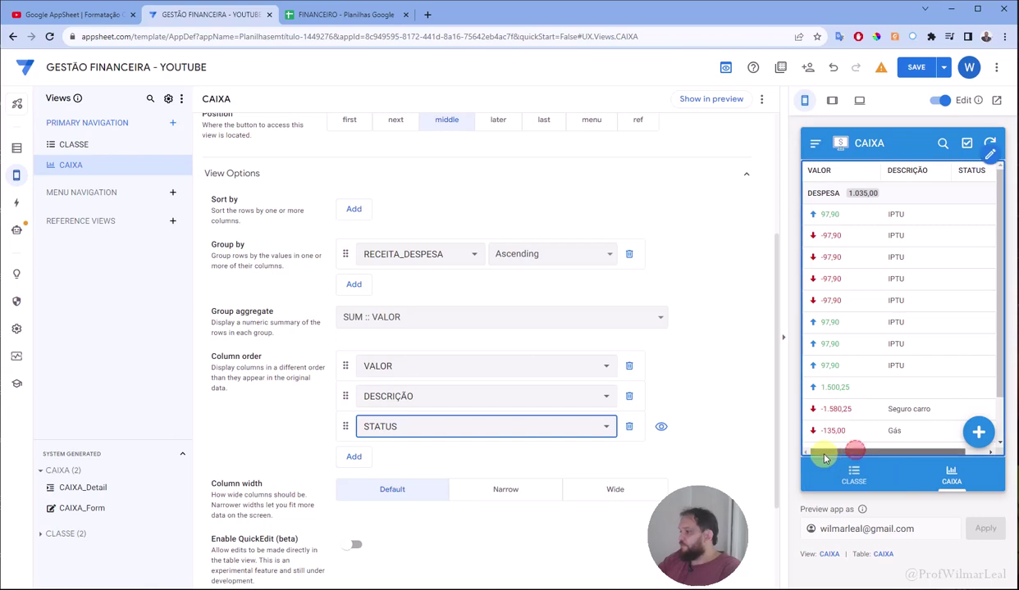
# Check the STATUS column of the CAIXA sheet in the spreadsheet, then return to AppSheet and save the app.
pyautogui.click(329, 12)
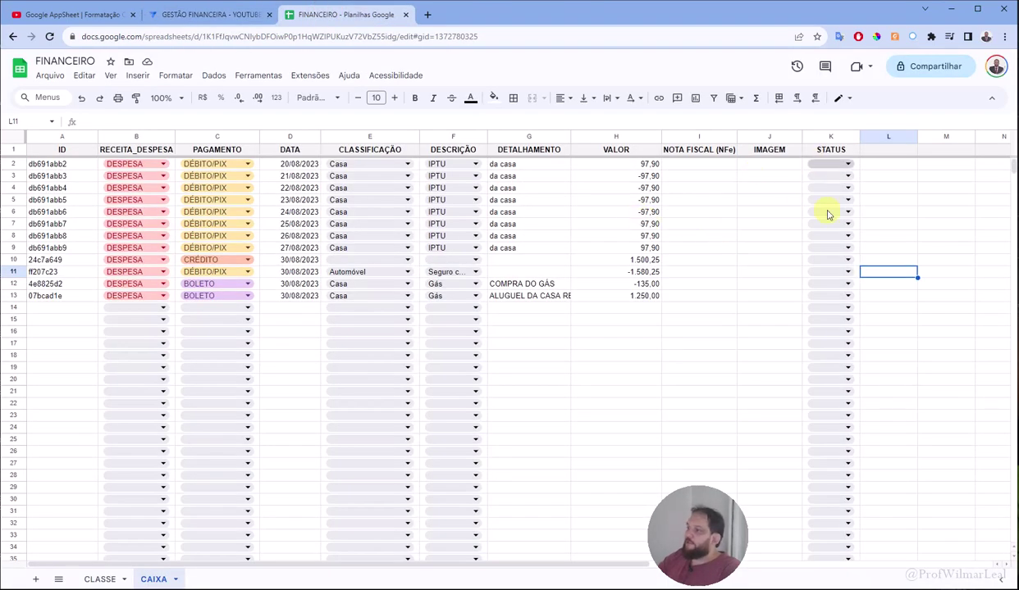
pyautogui.click(197, 14)
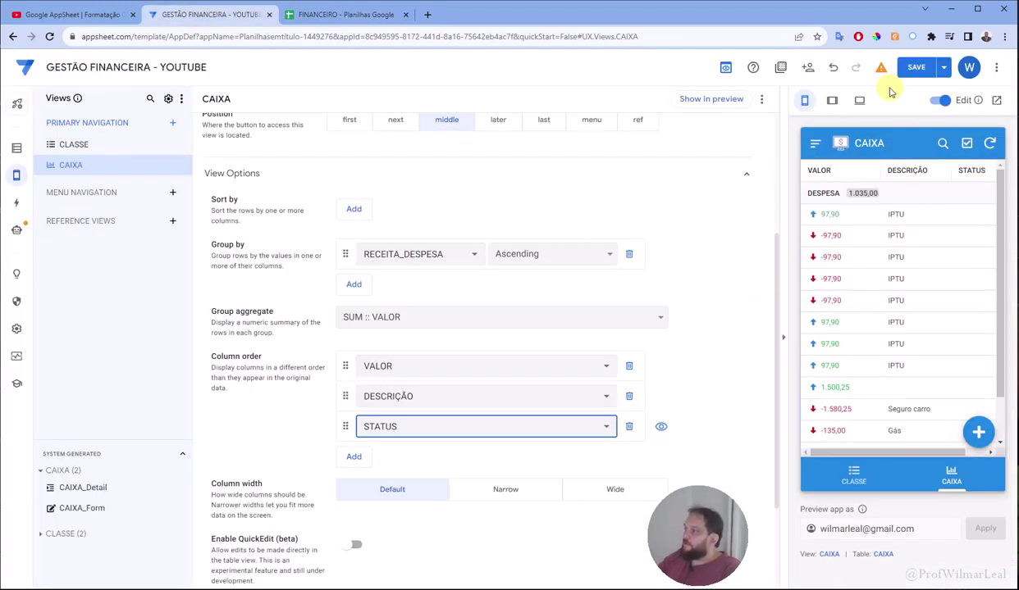
pyautogui.click(913, 70)
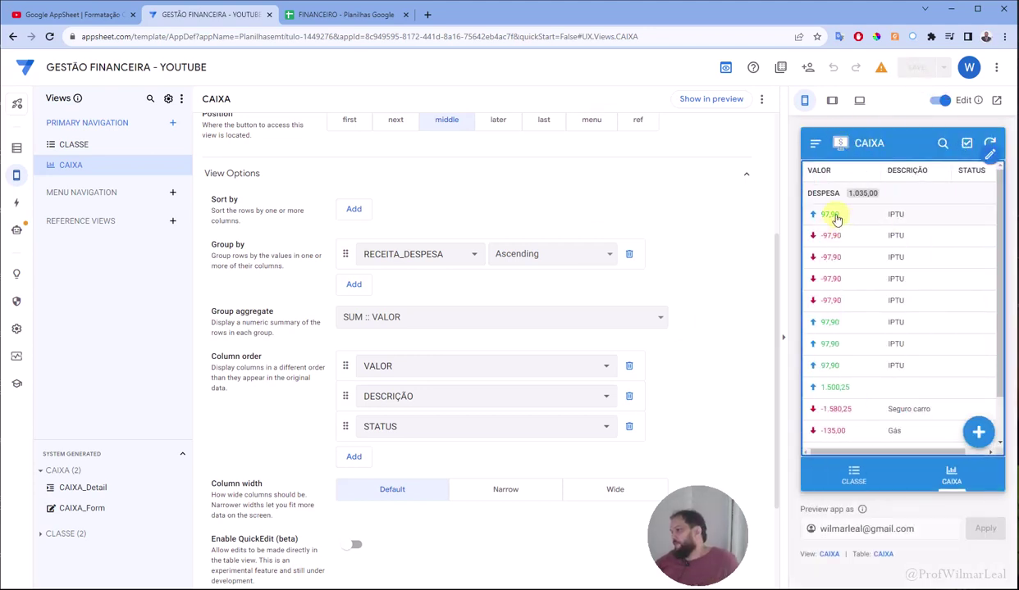
# Switch the app preview to the tablet layout and return from the first record's details to the CAIXA list.
pyautogui.click(833, 217)
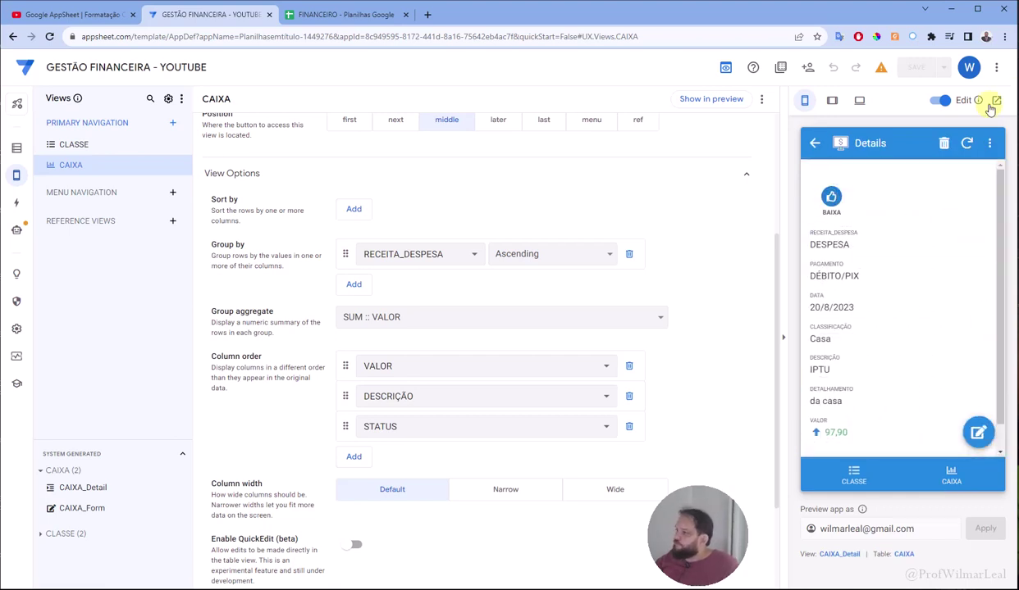
pyautogui.click(833, 100)
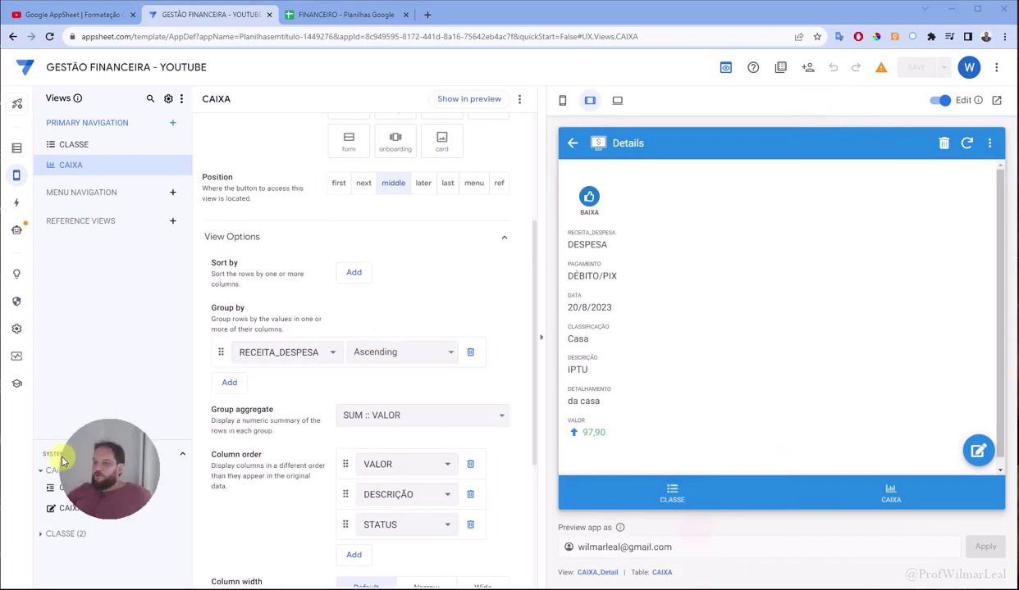
pyautogui.click(899, 502)
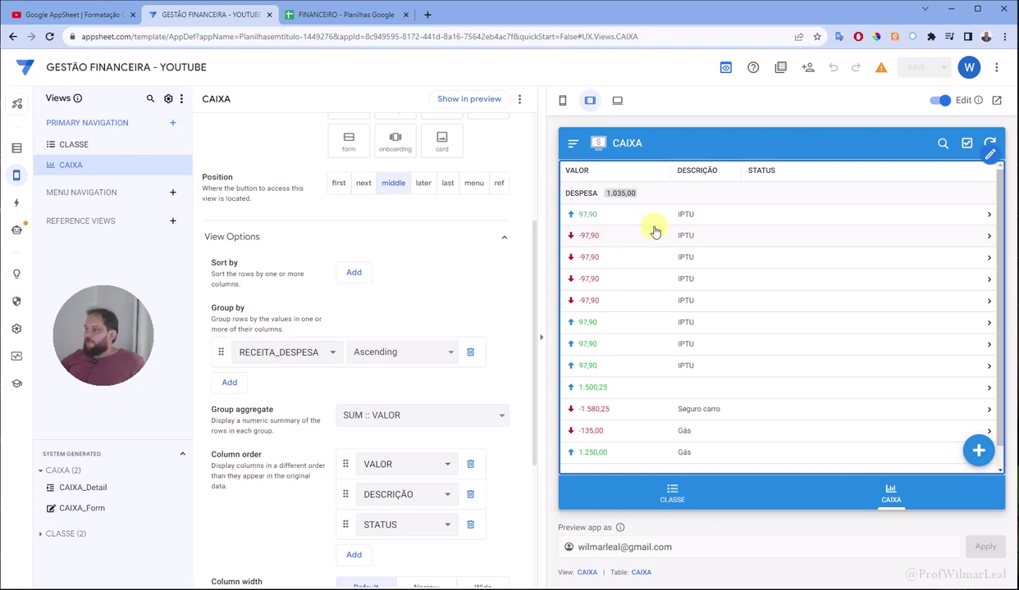
# Run the BAIXA action on the first IPTU record, dated 20/8/2023, and check its STATUS in the spreadsheet.
pyautogui.click(593, 215)
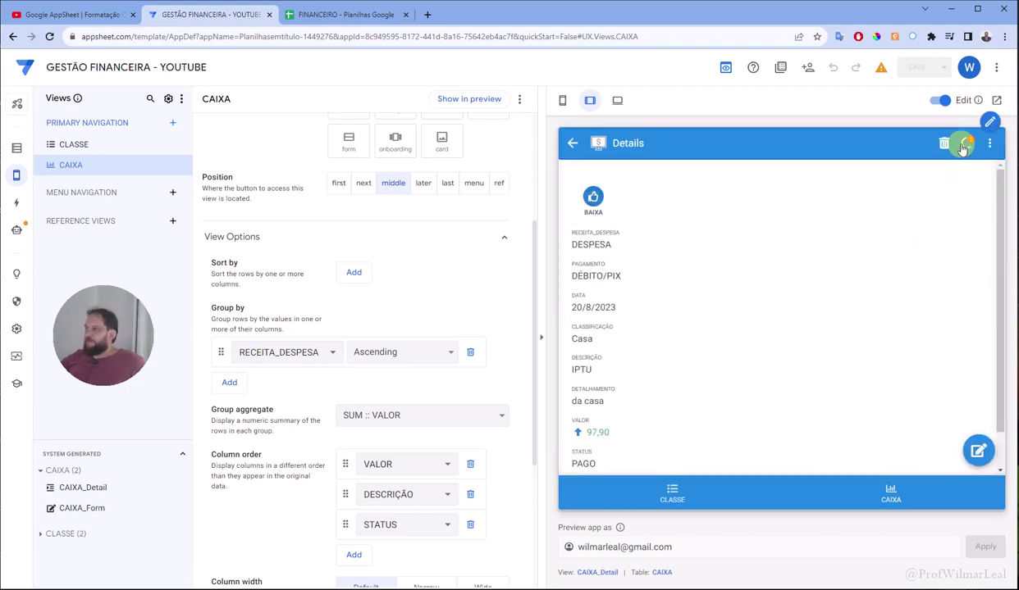
pyautogui.click(325, 14)
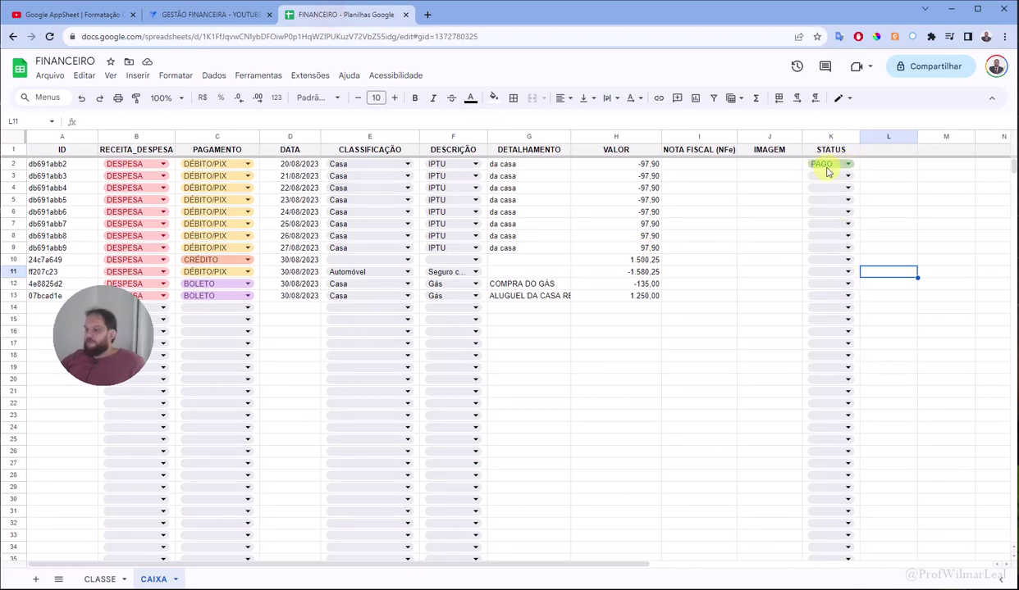
pyautogui.click(209, 14)
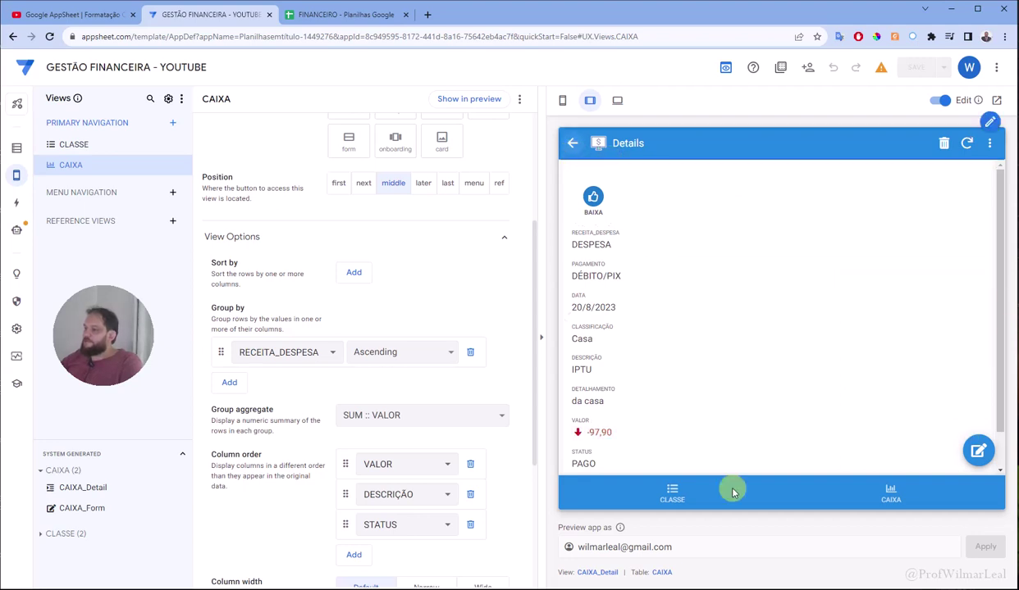
# Run the BAIXA action on the 1.500,25 record from the CAIXA list and check its row in the spreadsheet.
pyautogui.click(884, 490)
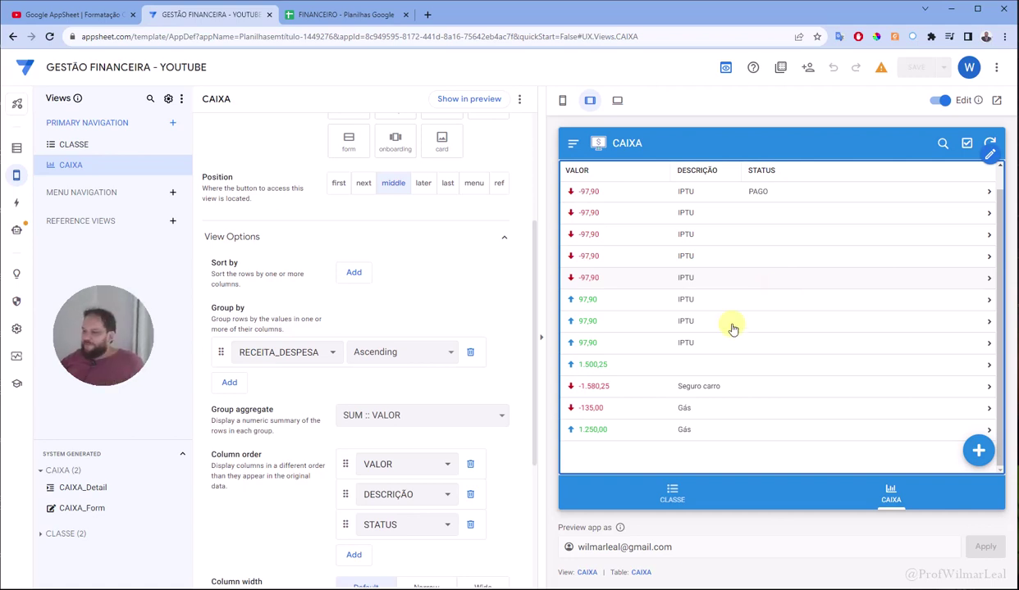
pyautogui.click(613, 366)
pyautogui.click(593, 199)
pyautogui.click(334, 12)
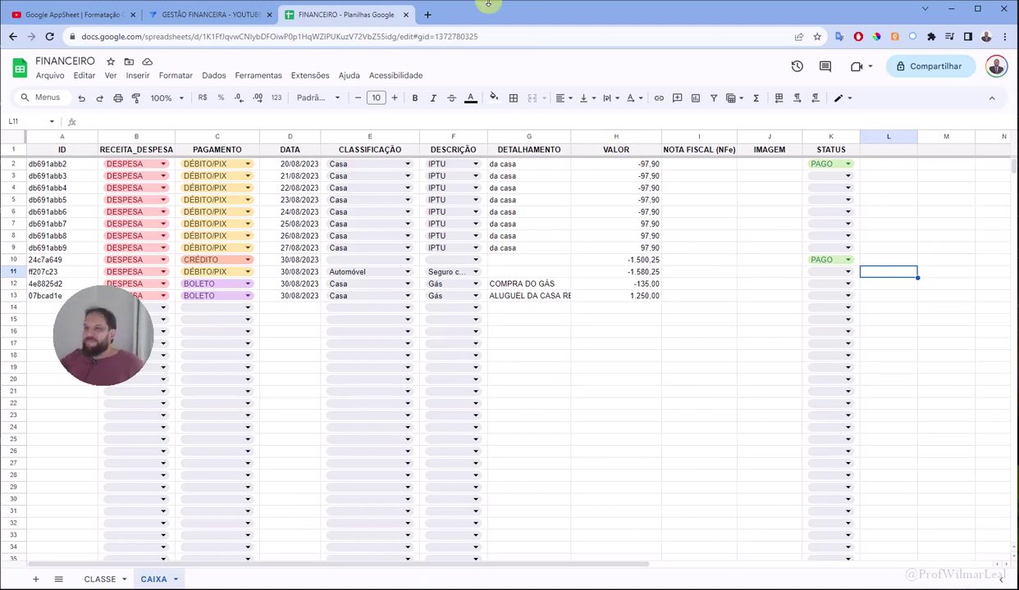
pyautogui.click(207, 18)
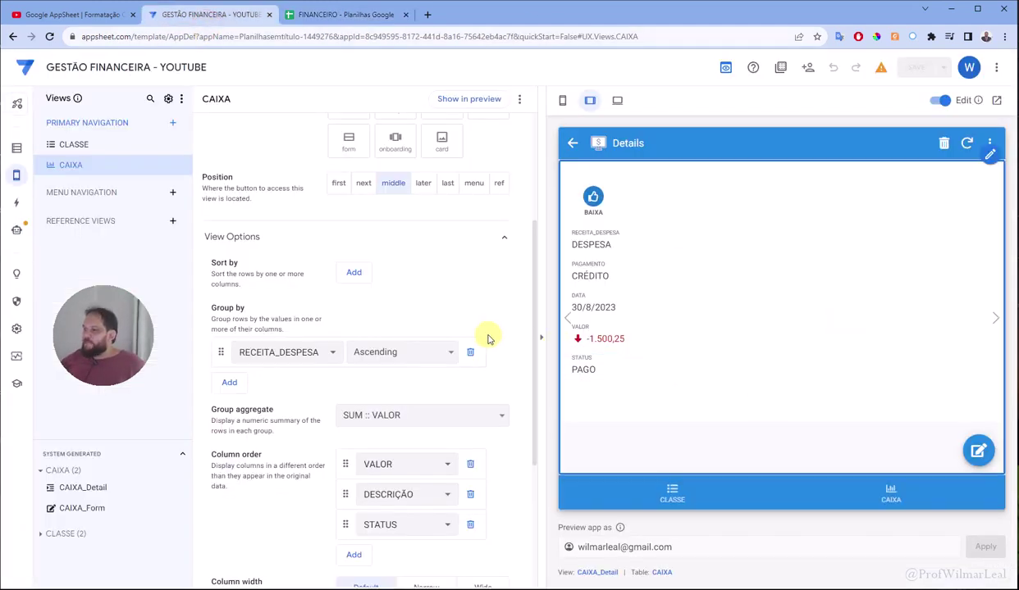
# Run BAIXA in bulk on the three positive 97,90 IPTU records and the 1.250,00 Gás record, then check their rows in the spreadsheet.
pyautogui.click(874, 494)
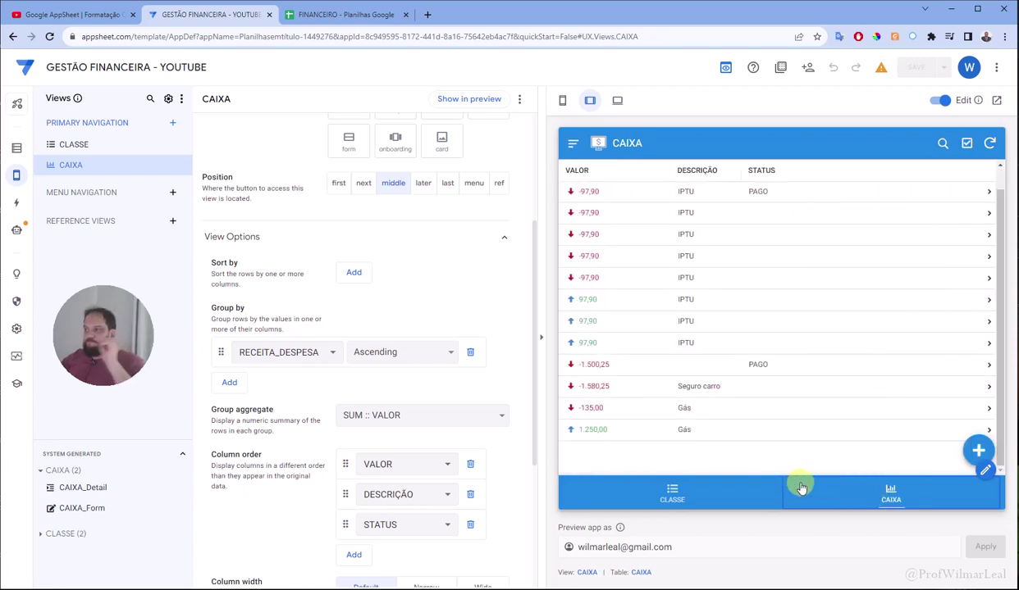
pyautogui.click(967, 144)
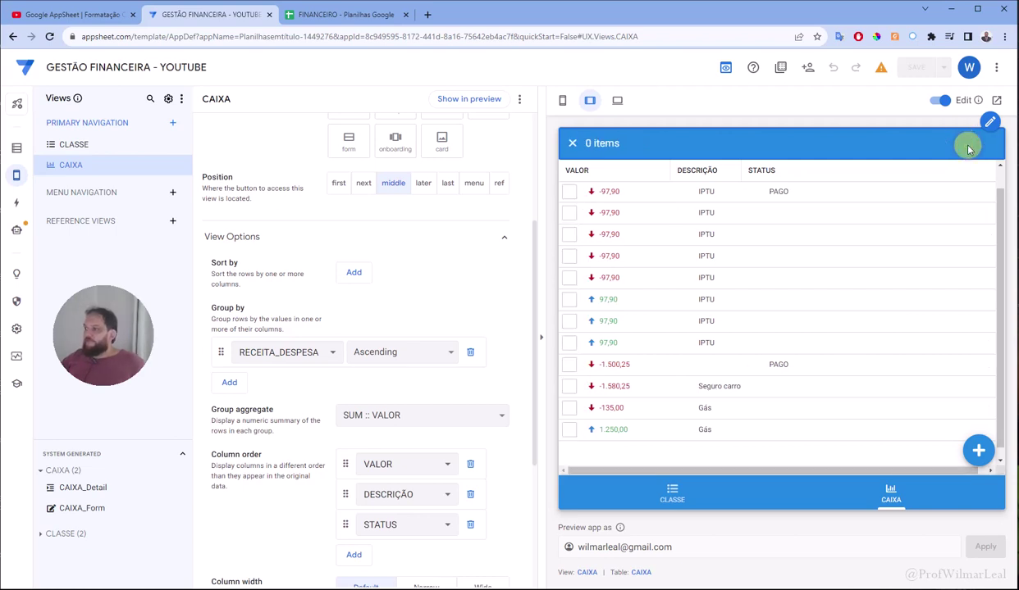
pyautogui.click(569, 299)
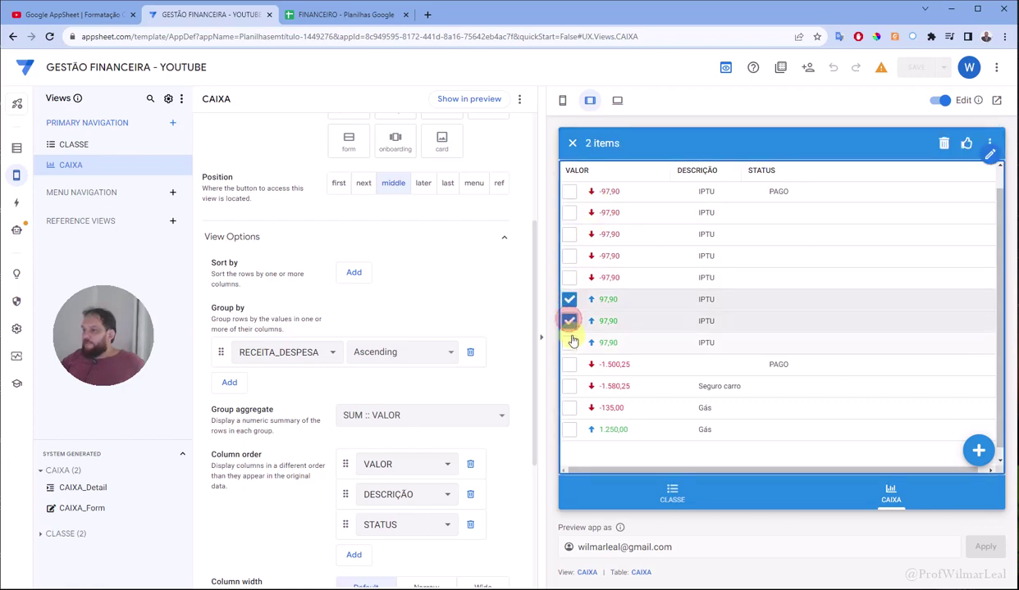
pyautogui.click(569, 321)
pyautogui.click(570, 342)
pyautogui.click(569, 429)
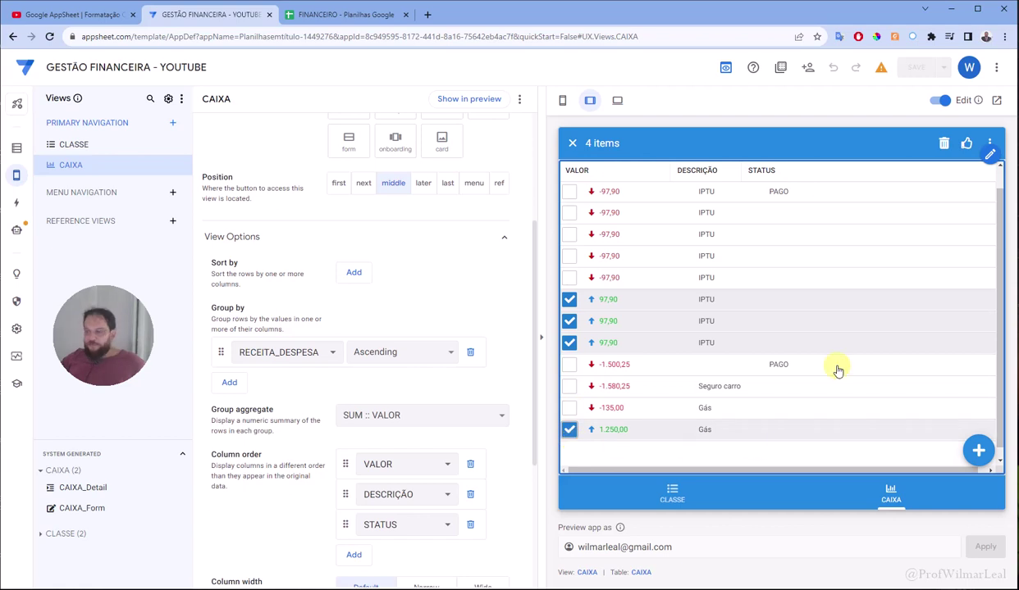
pyautogui.click(967, 146)
pyautogui.click(330, 15)
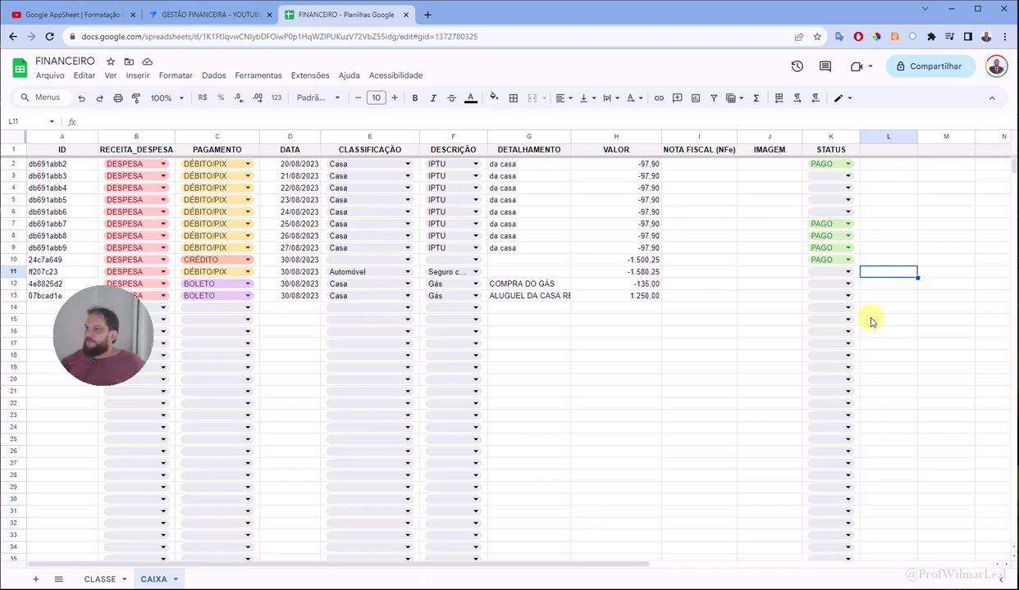
pyautogui.click(180, 15)
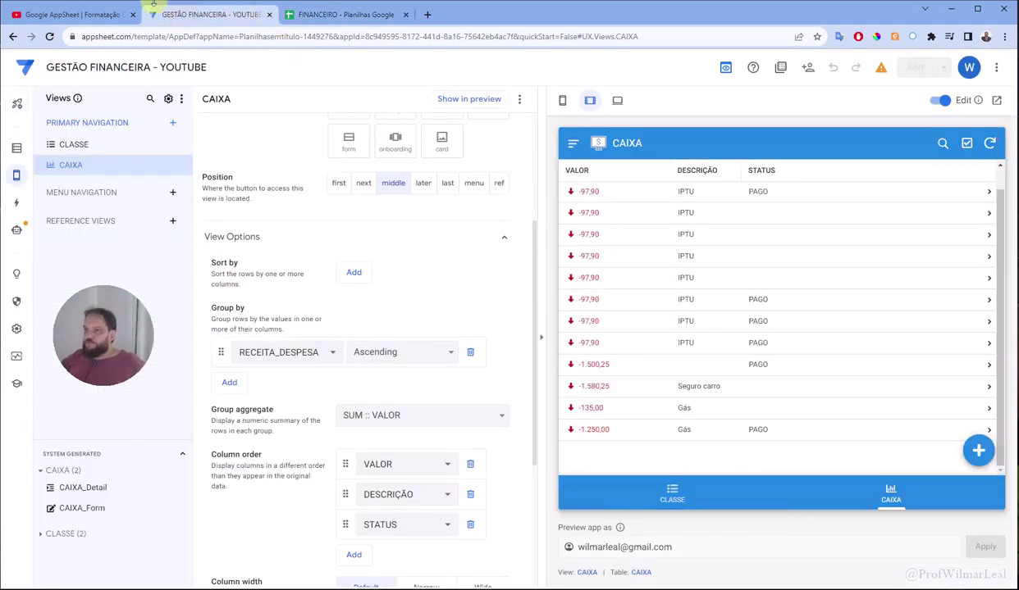
# Reread the highlighted comment on the YouTube video, then add the header DATA PAGAMENTO in cell L1 of the CAIXA sheet.
pyautogui.click(41, 14)
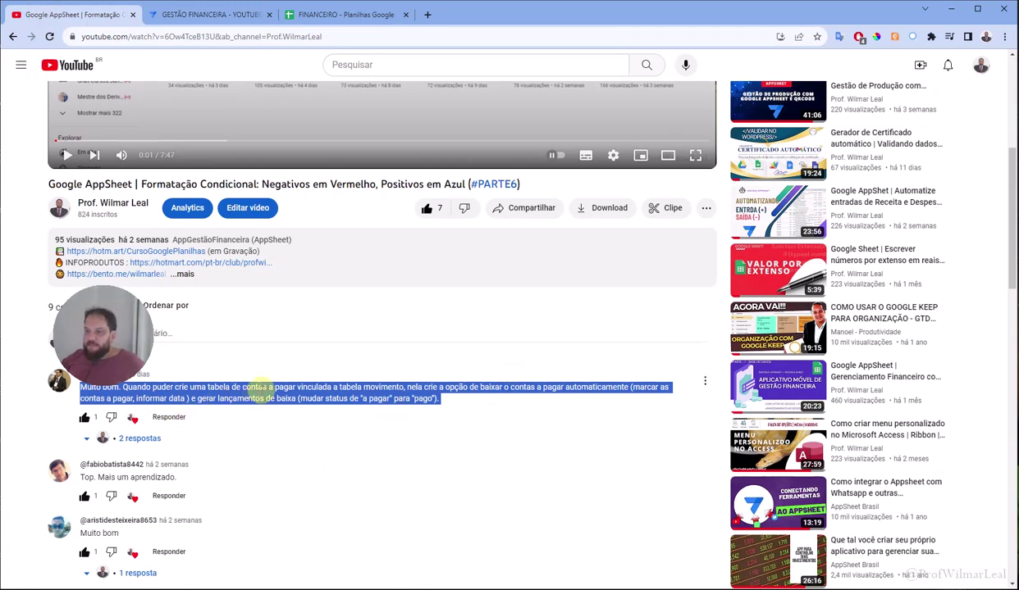
pyautogui.scroll(1, 459, 430)
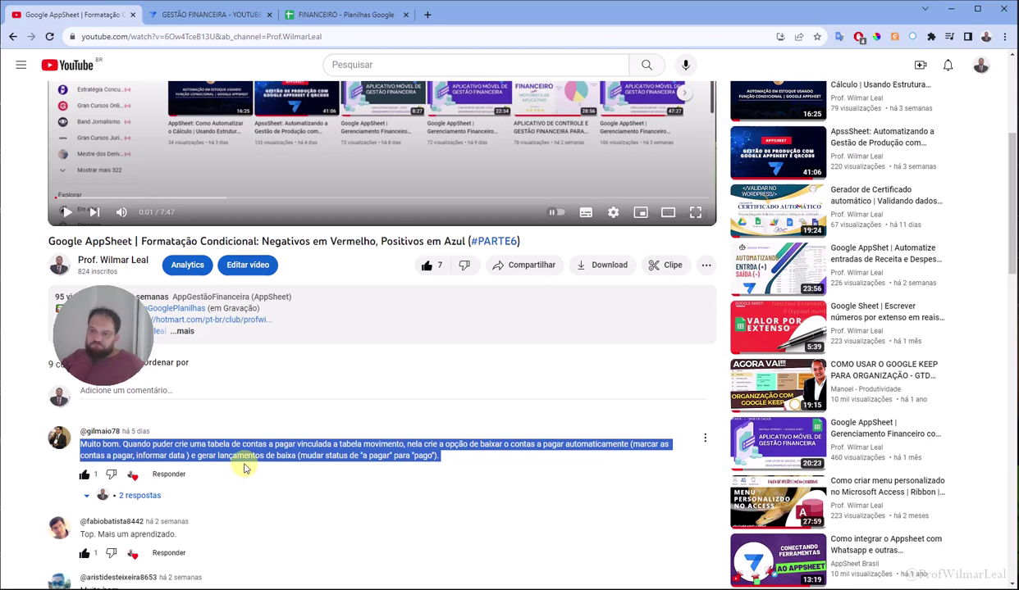
pyautogui.click(336, 14)
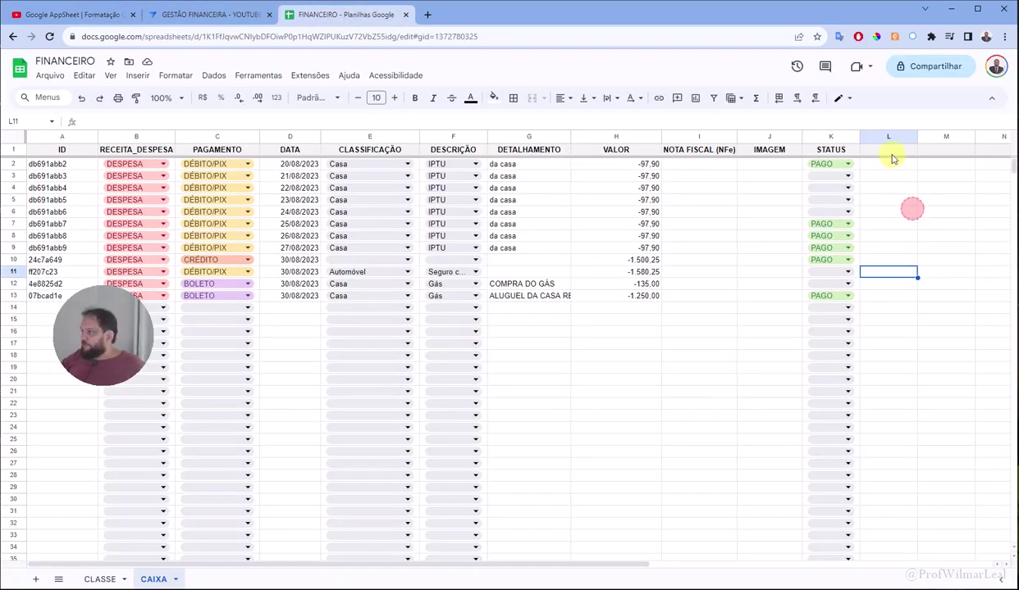
pyautogui.click(902, 153)
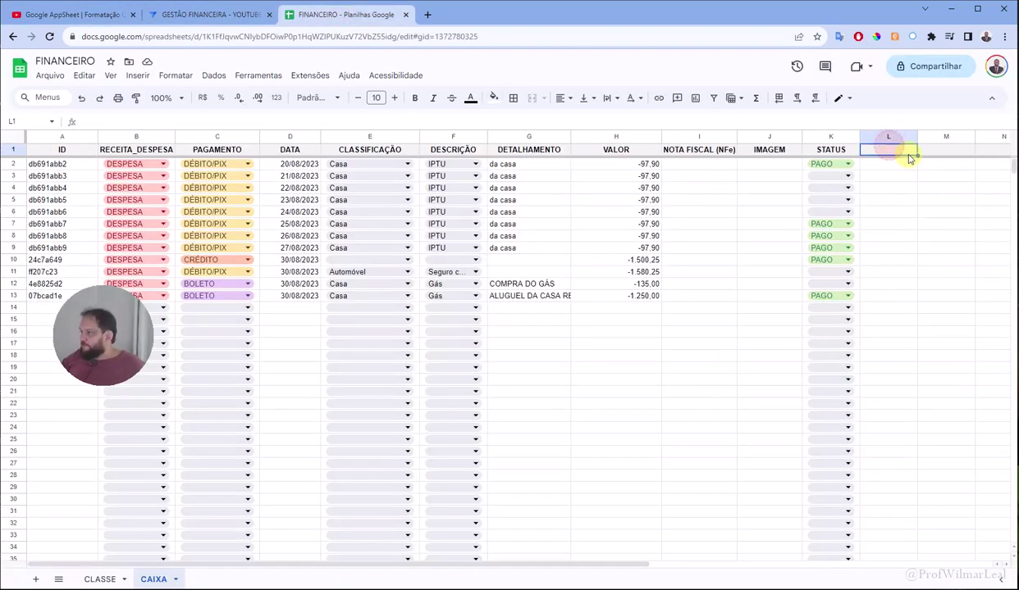
pyautogui.write('F')
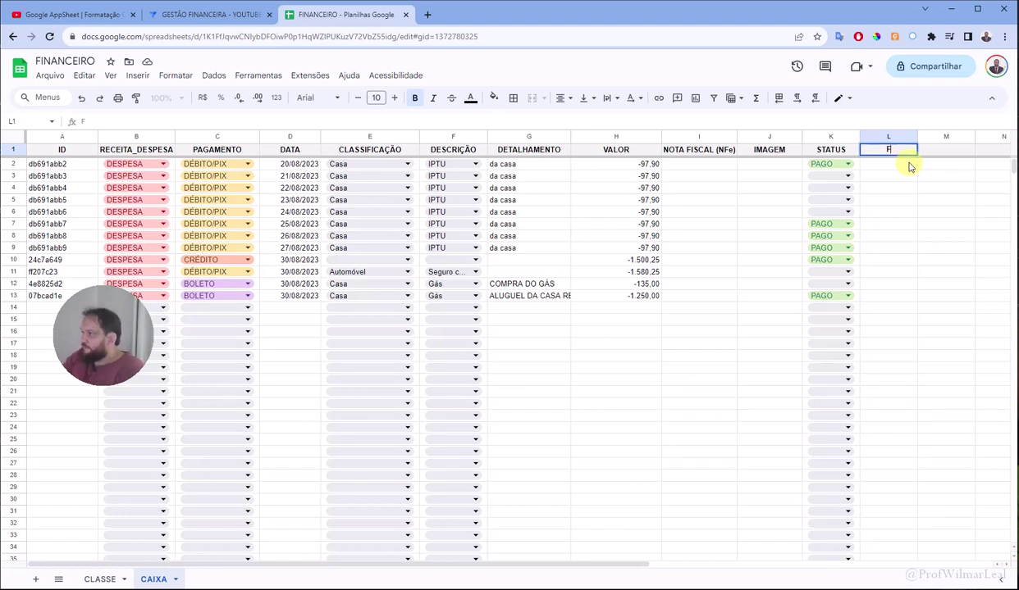
pyautogui.write('DSDATA PAGAMENTO')
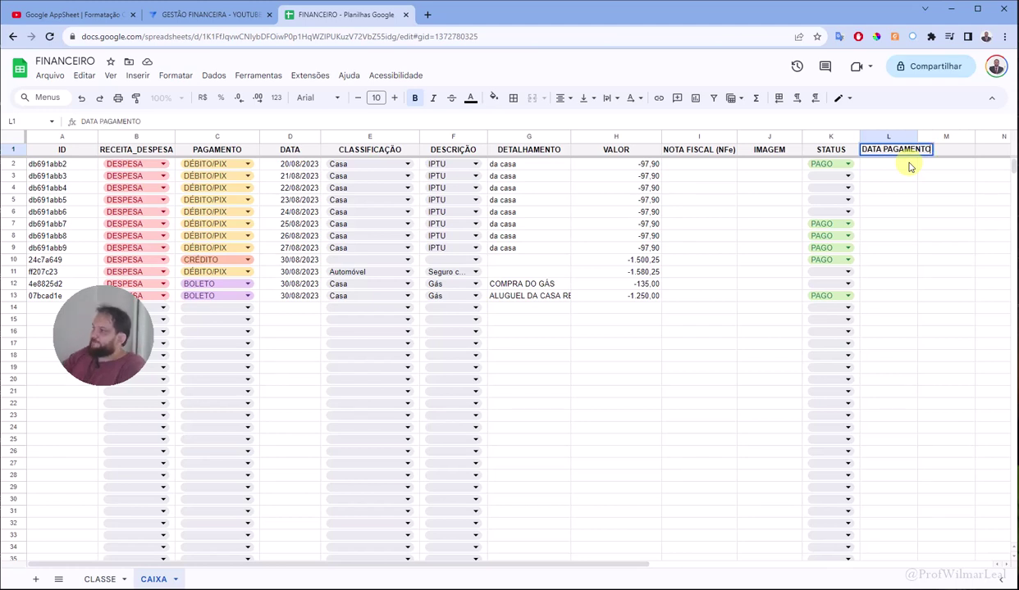
pyautogui.press('Return')
pyautogui.click(907, 152)
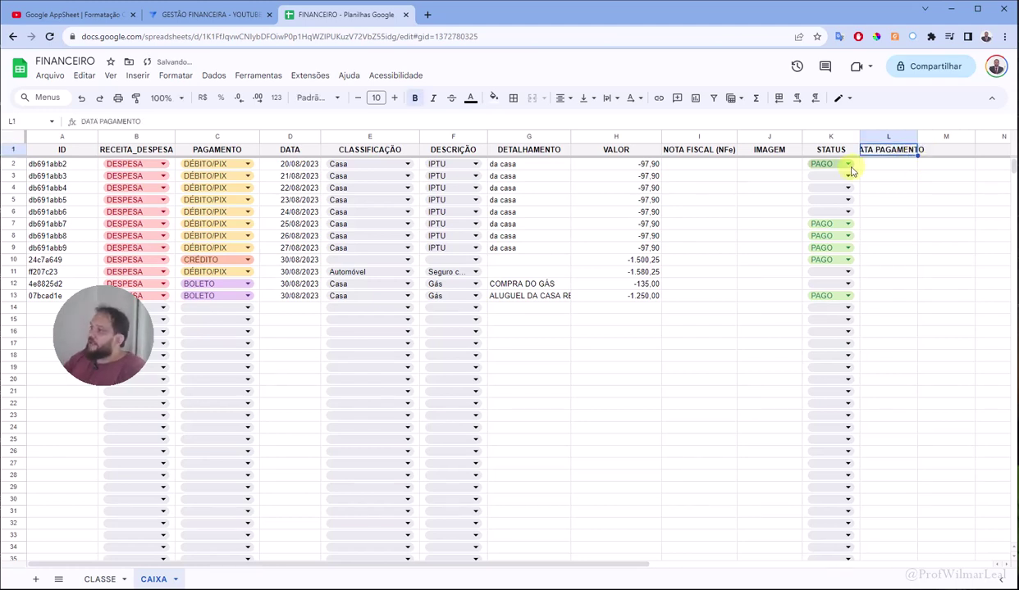
# Try A PAGAR as the STATUS in cell K2, undo that change and switch back to the AppSheet editor.
pyautogui.click(846, 164)
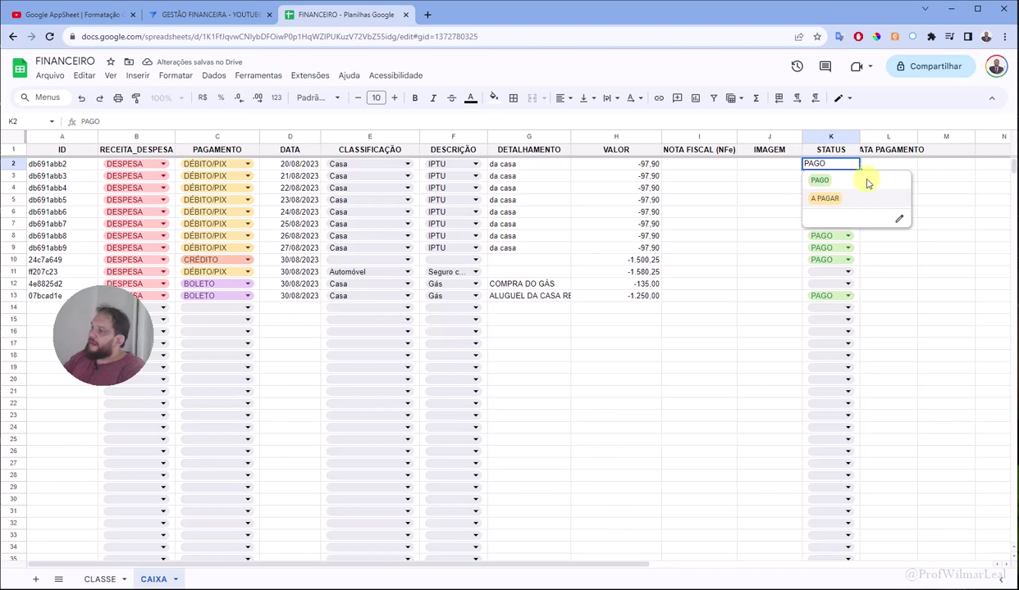
pyautogui.click(862, 198)
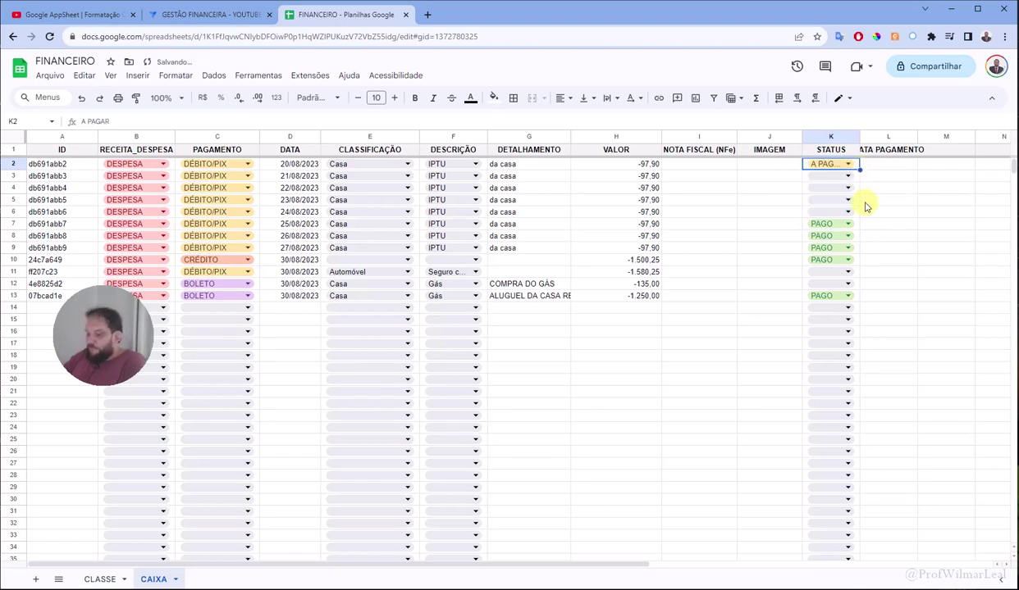
pyautogui.hotkey('ctrl', 'z')
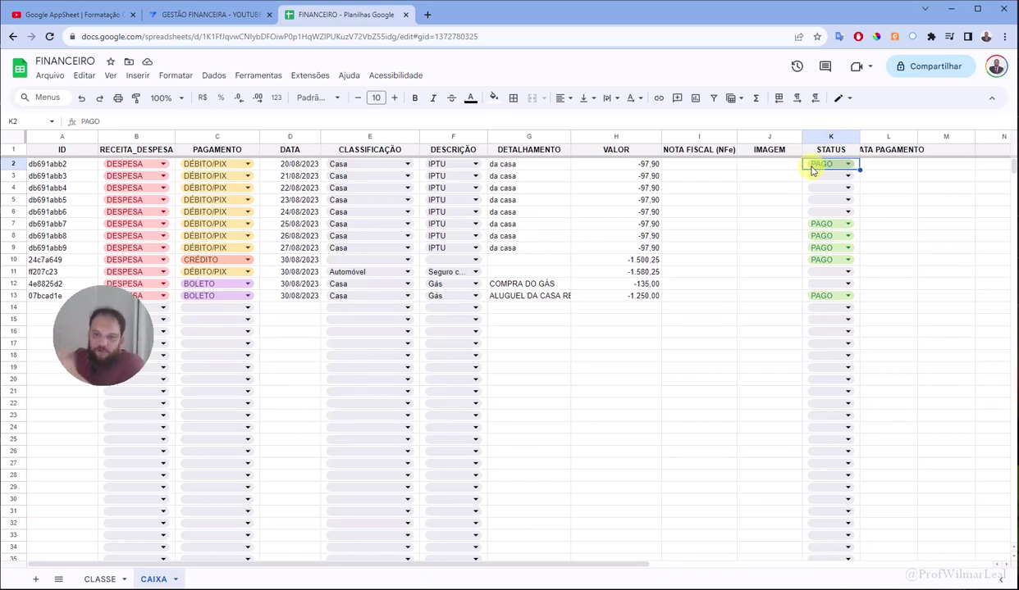
pyautogui.click(181, 15)
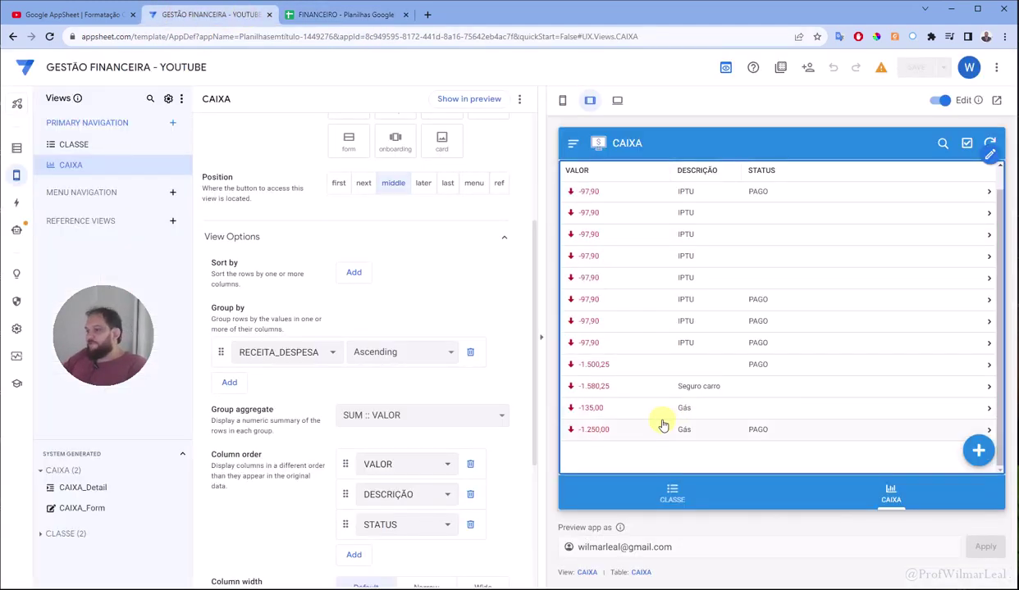
# Set the app preview to phone size and display the CAIXA table's column settings as far as the initial values.
pyautogui.click(563, 100)
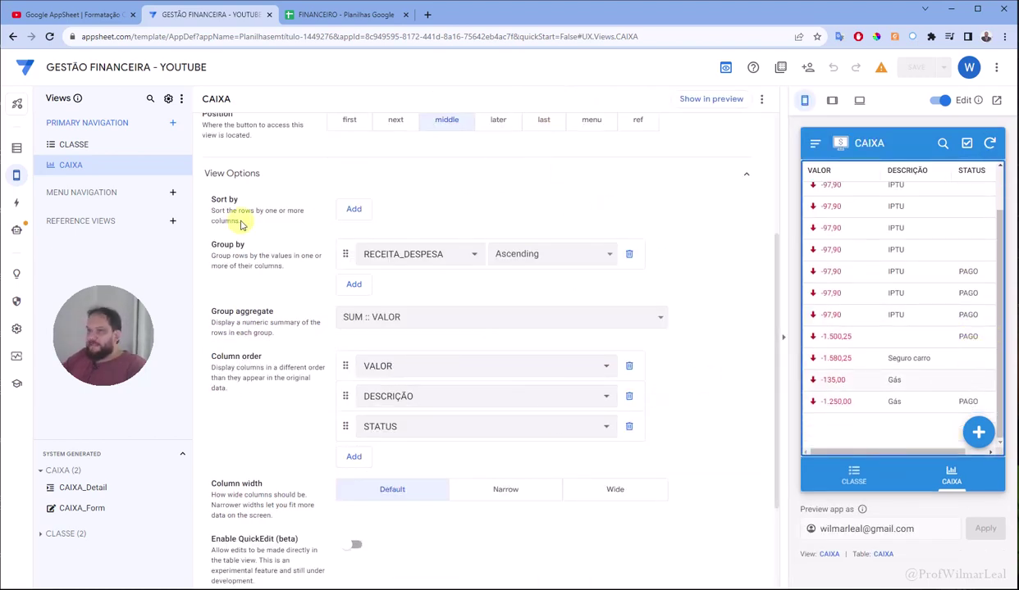
pyautogui.moveTo(47, 157); pyautogui.dragTo(20, 149)
pyautogui.click(22, 155)
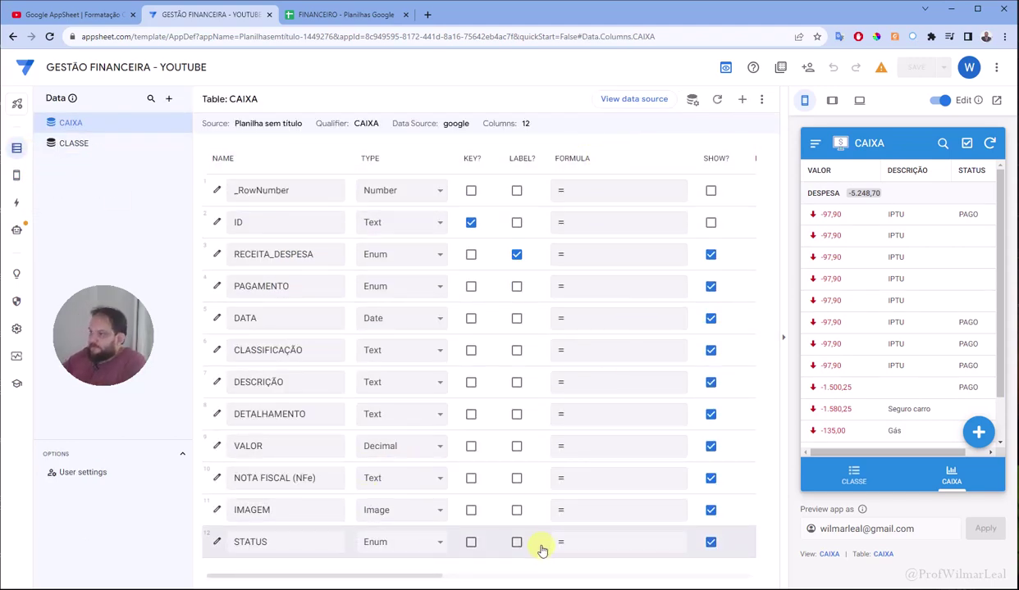
pyautogui.moveTo(458, 576); pyautogui.dragTo(482, 584)
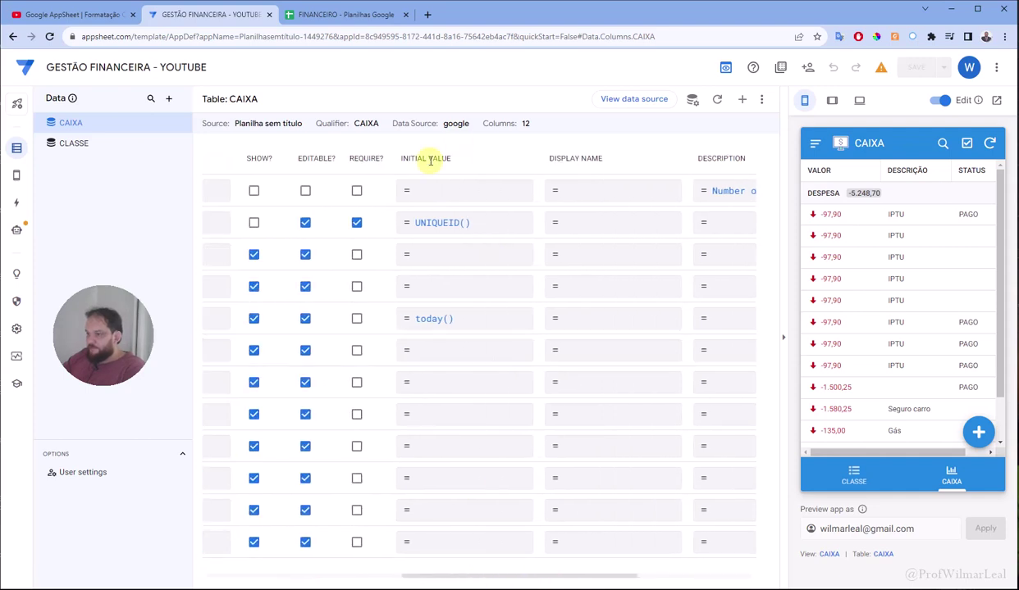
# Set the STATUS column's initial value to A PAGAR, matching the option spelled in the spreadsheet's STATUS list, and save the app.
pyautogui.click(420, 540)
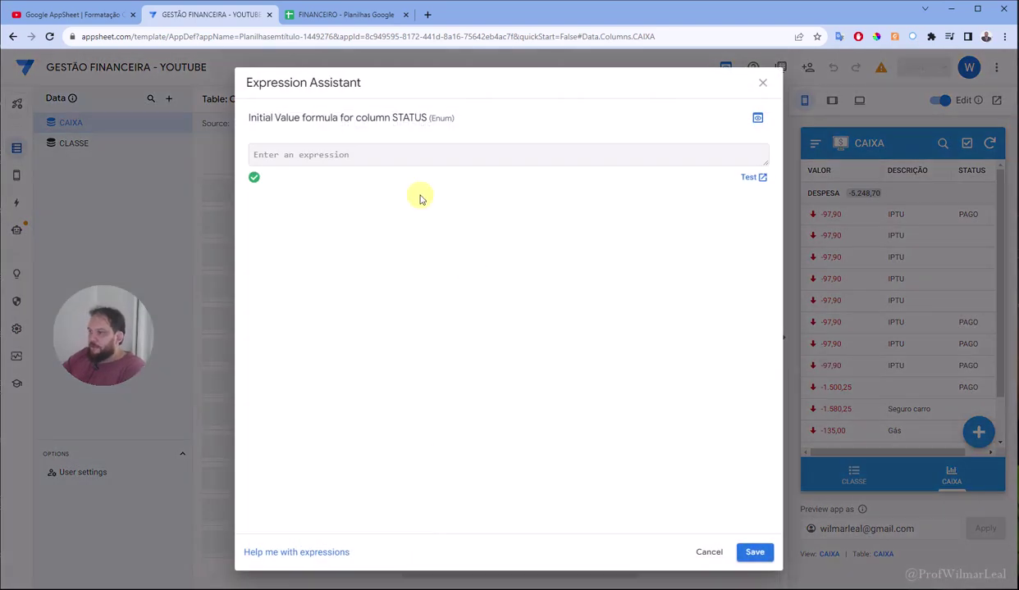
pyautogui.write('N')
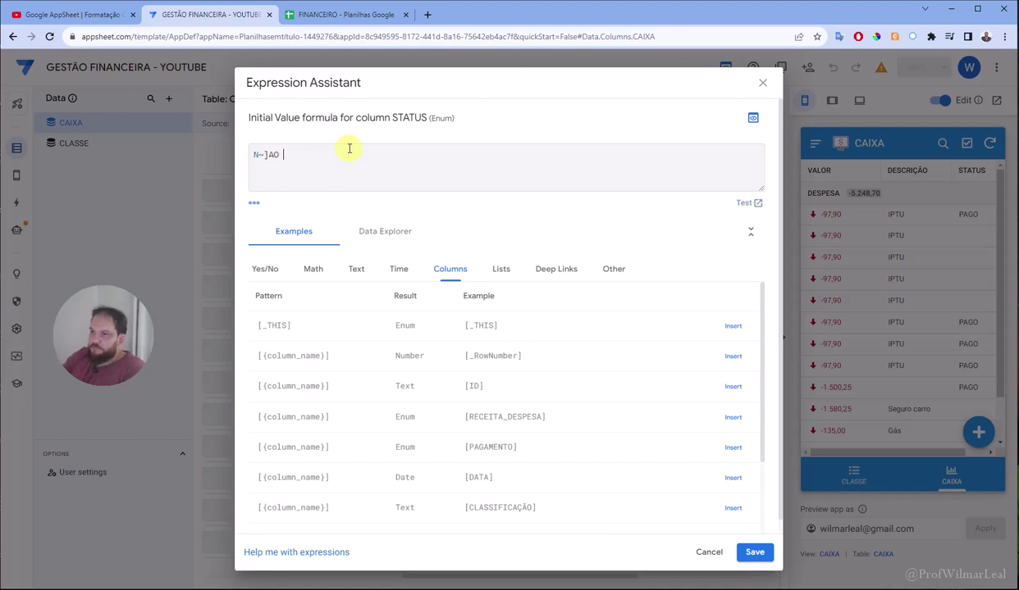
pyautogui.click(305, 14)
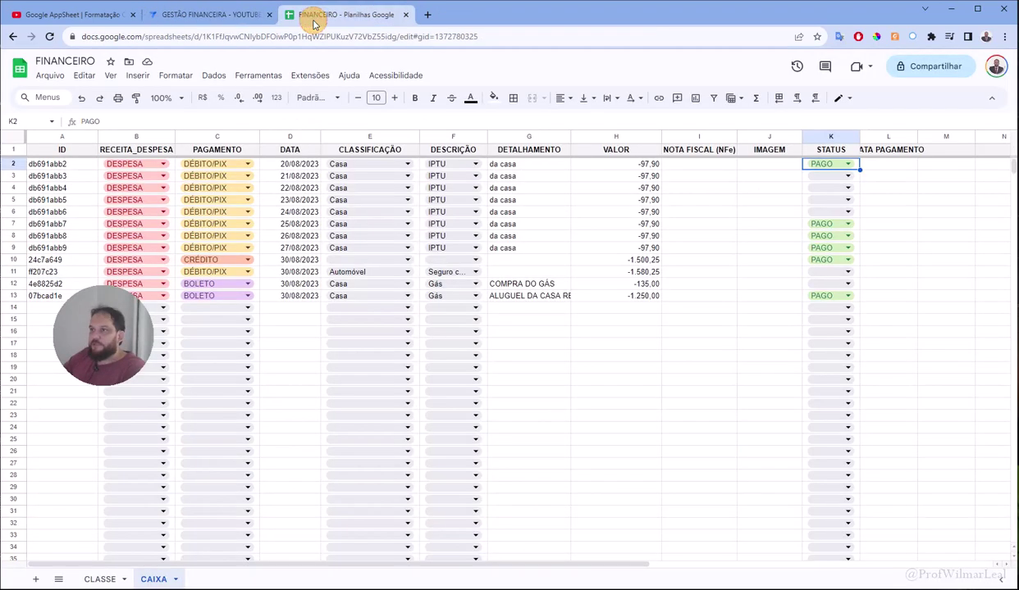
pyautogui.click(848, 164)
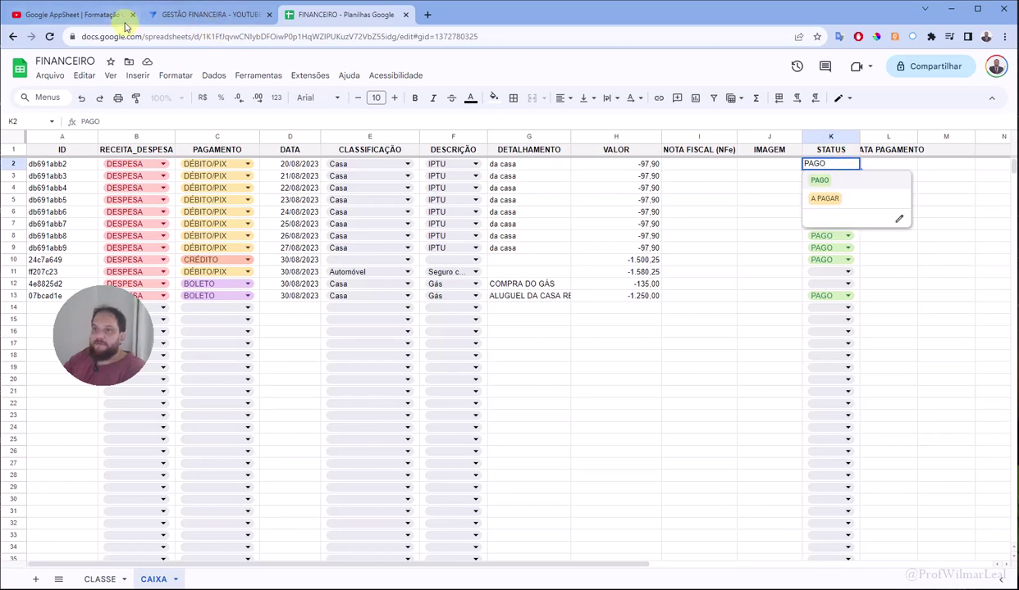
pyautogui.click(195, 14)
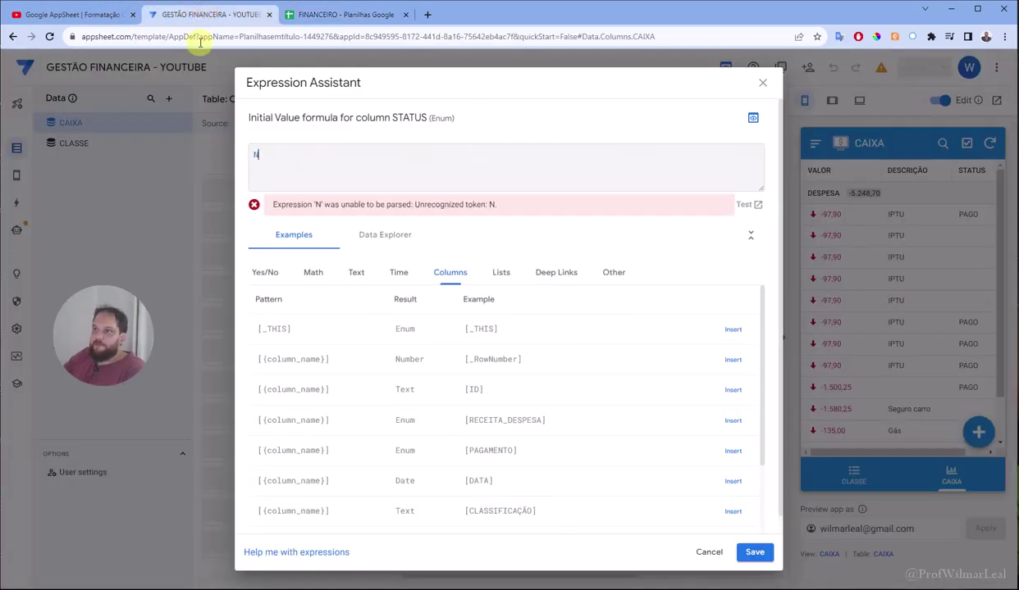
pyautogui.doubleClick(297, 155)
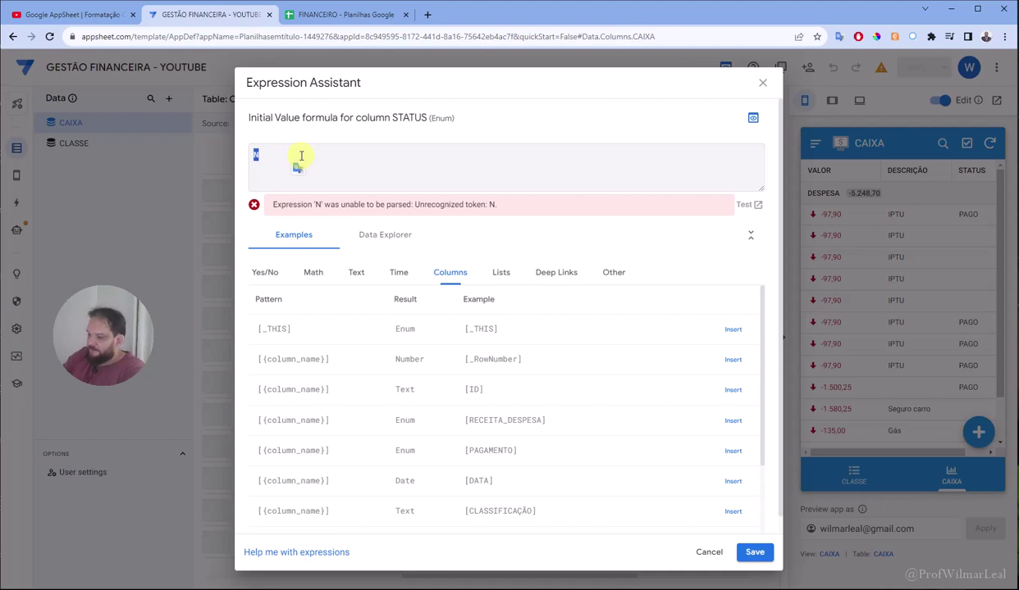
pyautogui.write('"A')
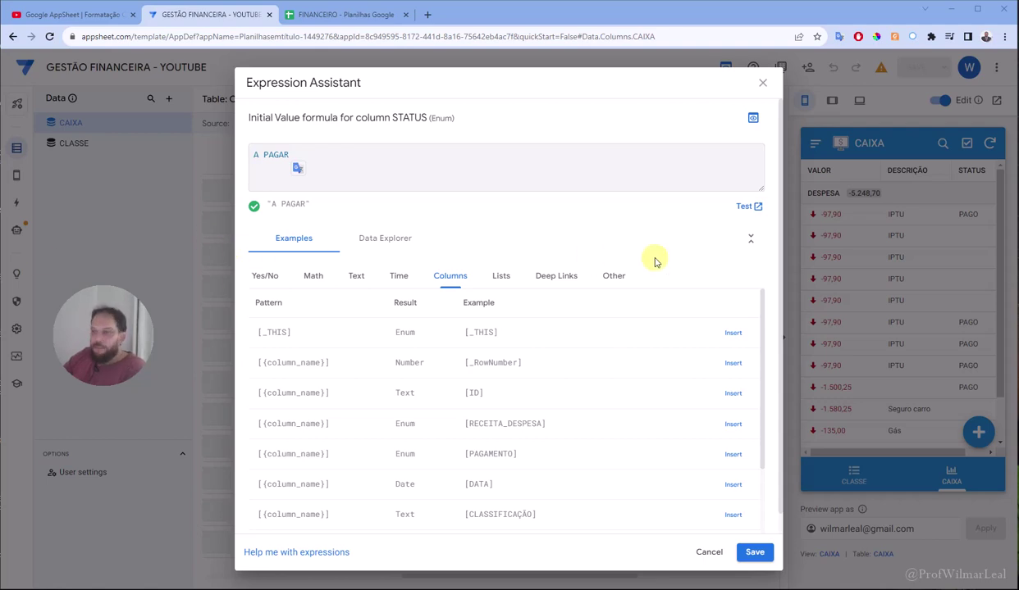
pyautogui.click(321, 158)
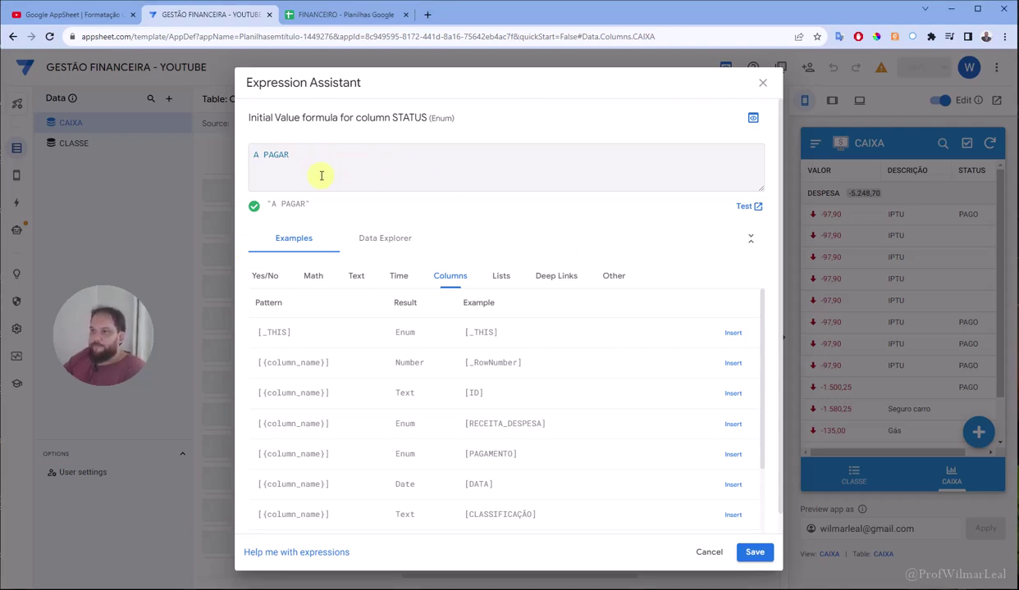
pyautogui.click(755, 554)
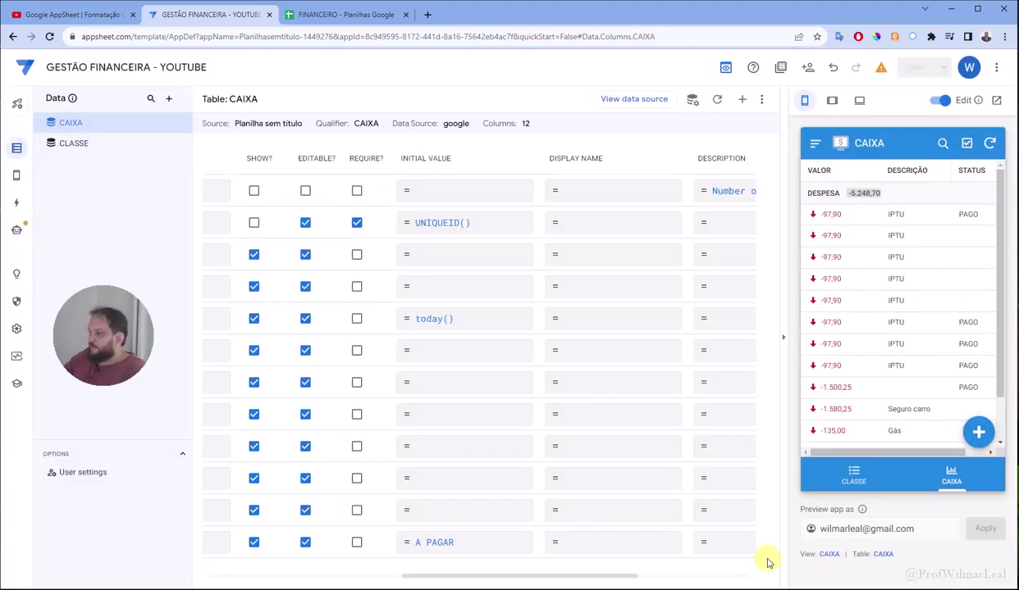
pyautogui.click(912, 69)
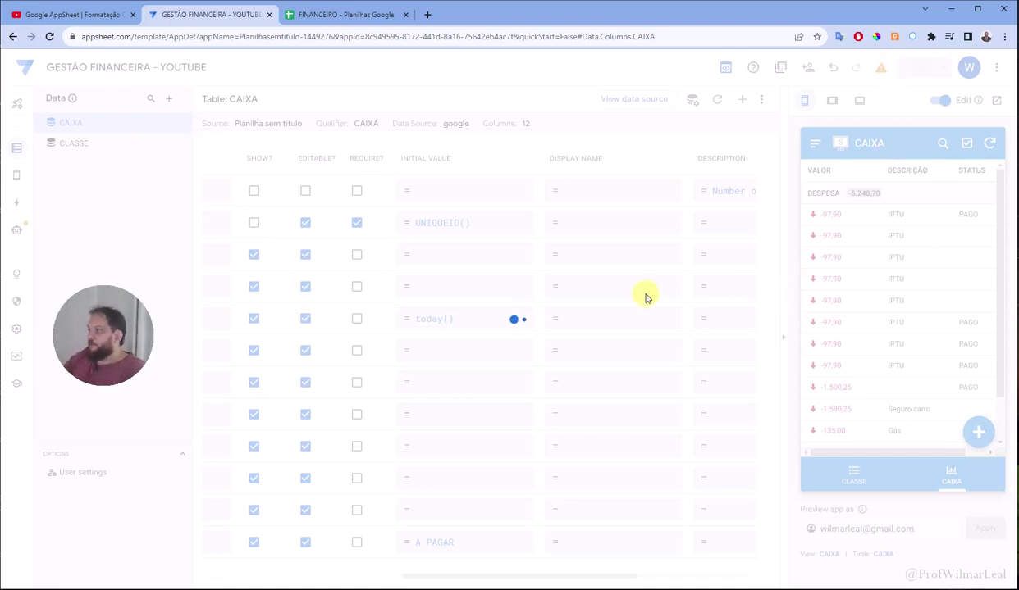
pyautogui.click(336, 14)
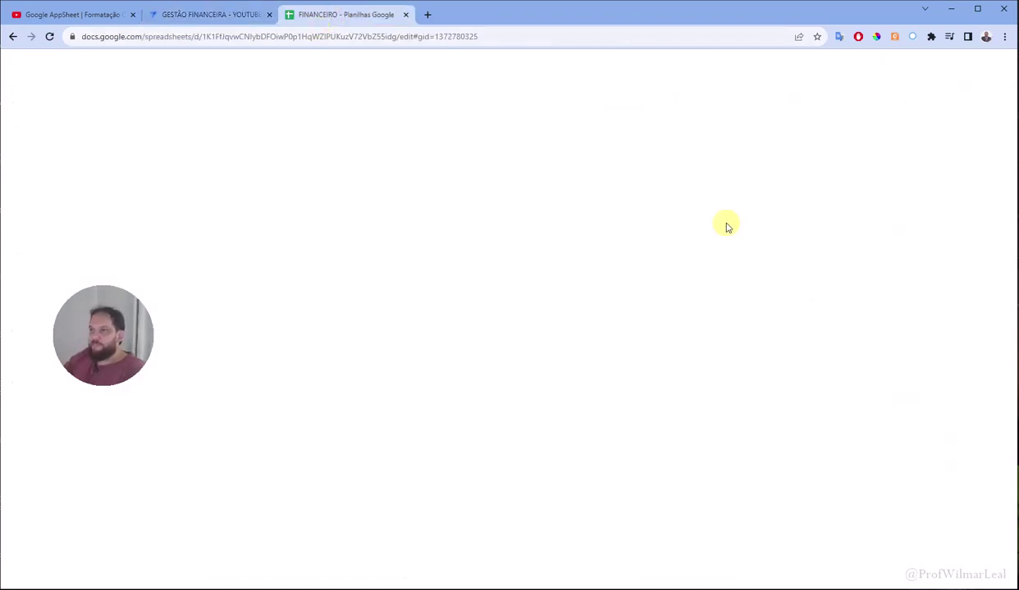
pyautogui.click(242, 15)
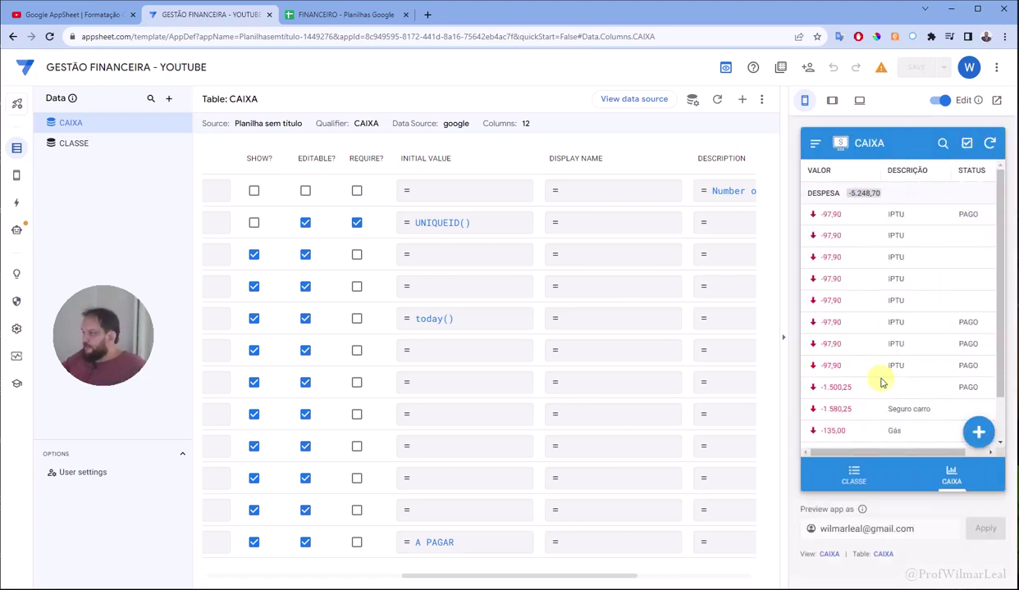
# Start a new CAIXA record as DESPESA with PAGAMENTO BOLETO, CLASSIFICAÇÃO Automóvel and DESCRIÇÃO Seguro carro in the app preview.
pyautogui.click(977, 435)
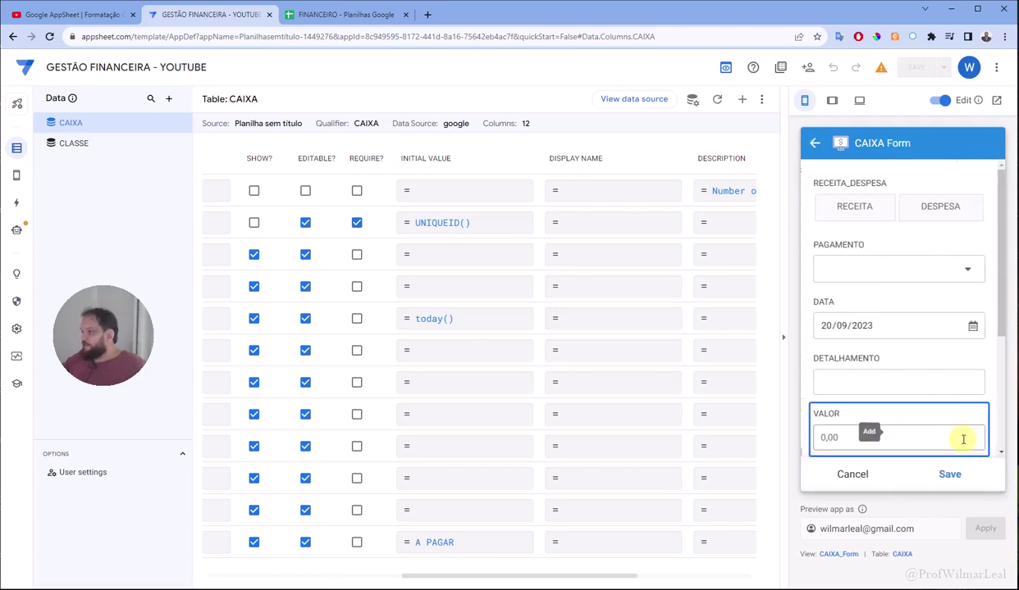
pyautogui.click(925, 209)
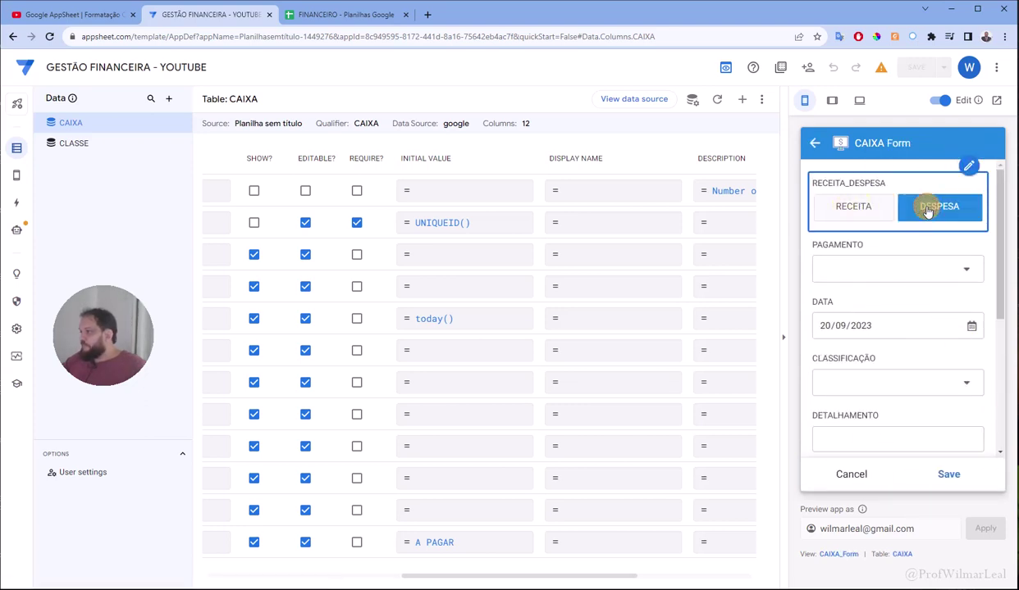
pyautogui.click(823, 261)
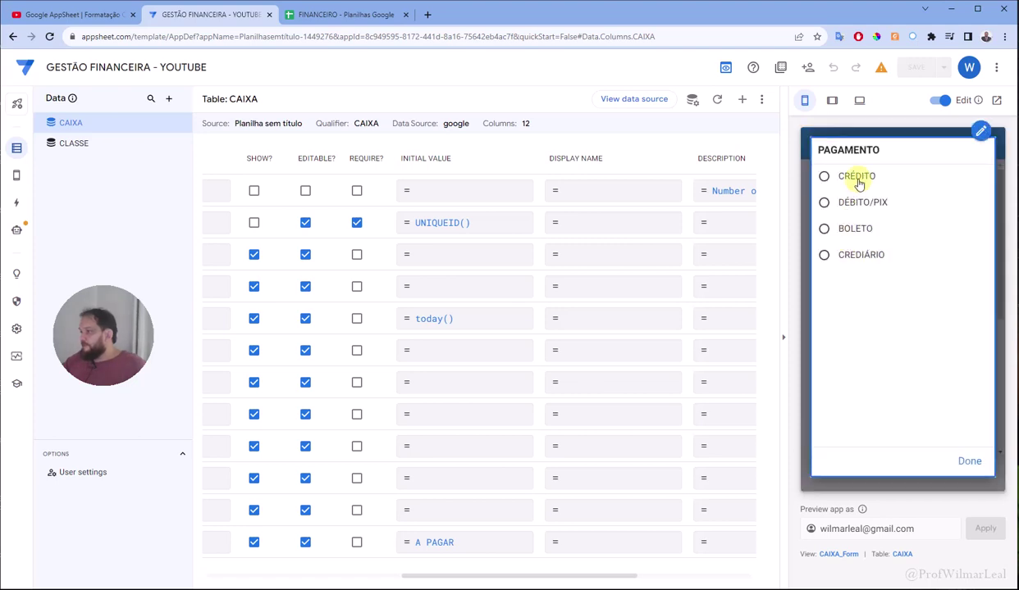
pyautogui.click(854, 231)
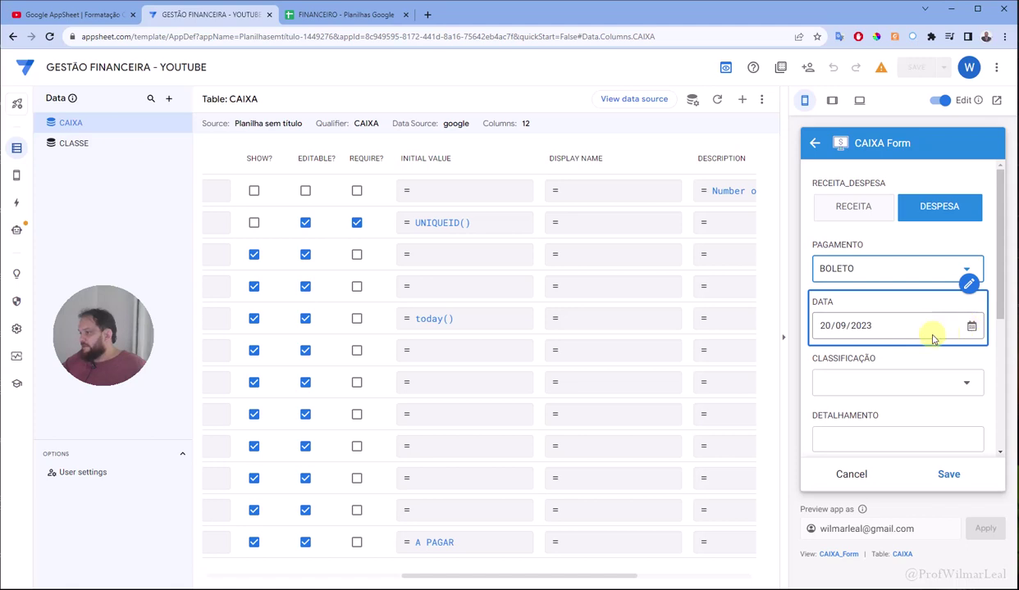
pyautogui.scroll(-2, 902, 336)
pyautogui.click(877, 259)
pyautogui.click(868, 228)
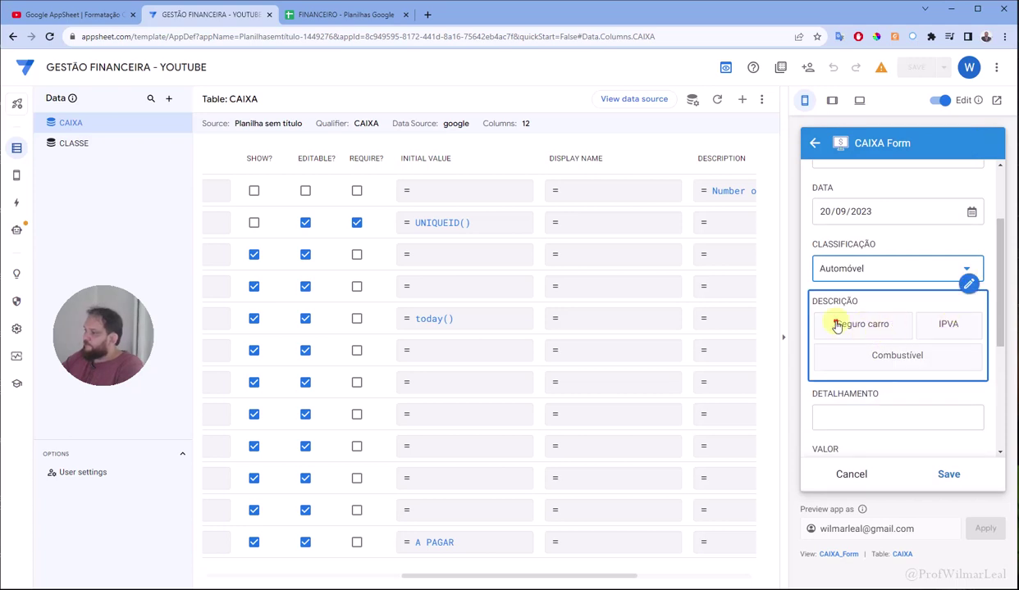
pyautogui.click(841, 325)
# Fill in the new record's DETALHAMENTO as SEGURO and its VALOR as 125,00.
pyautogui.scroll(-2, 902, 361)
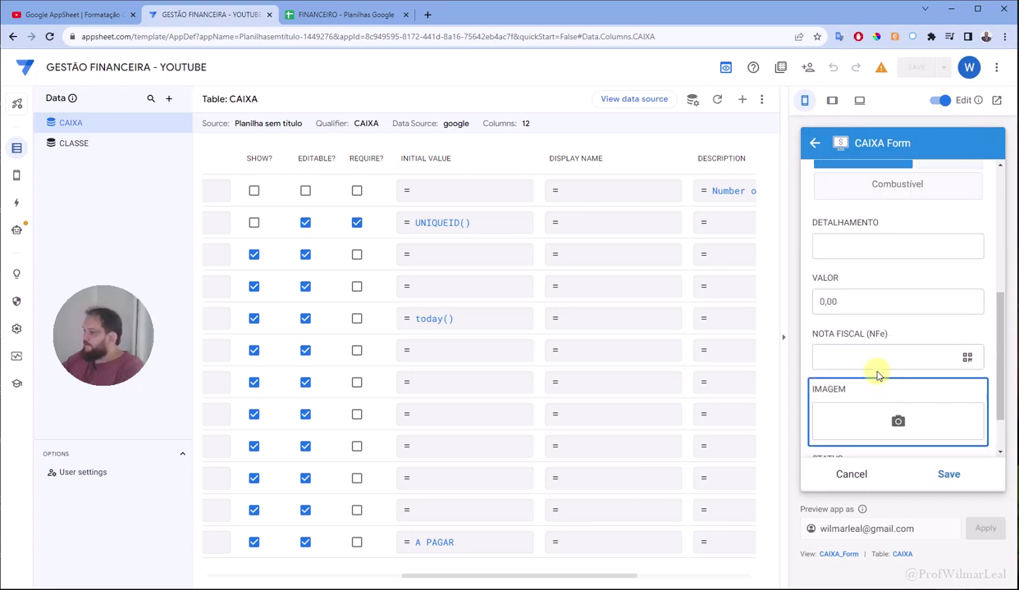
pyautogui.click(844, 245)
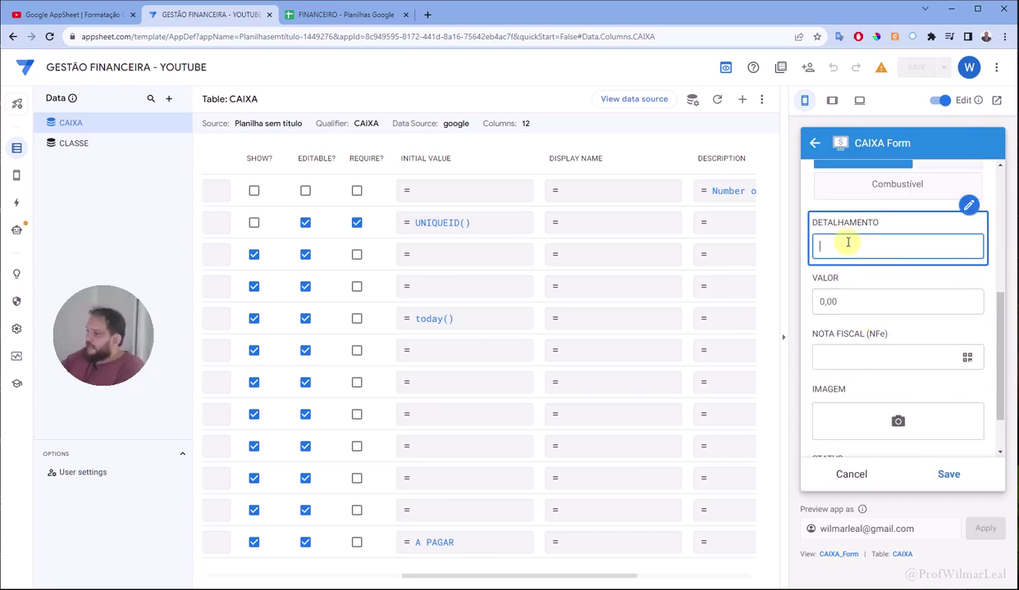
pyautogui.write('SEGURO')
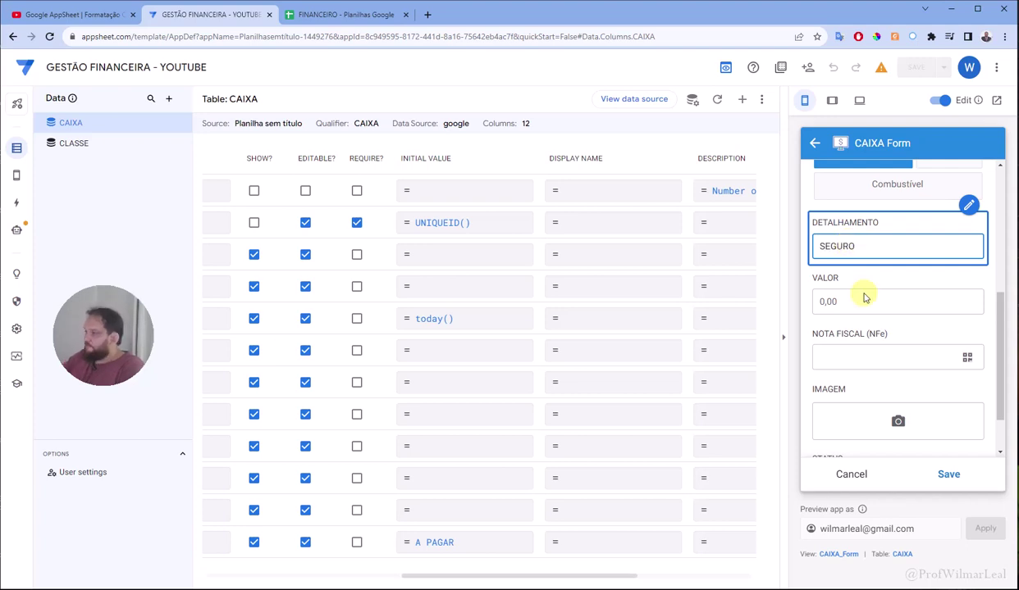
pyautogui.click(861, 299)
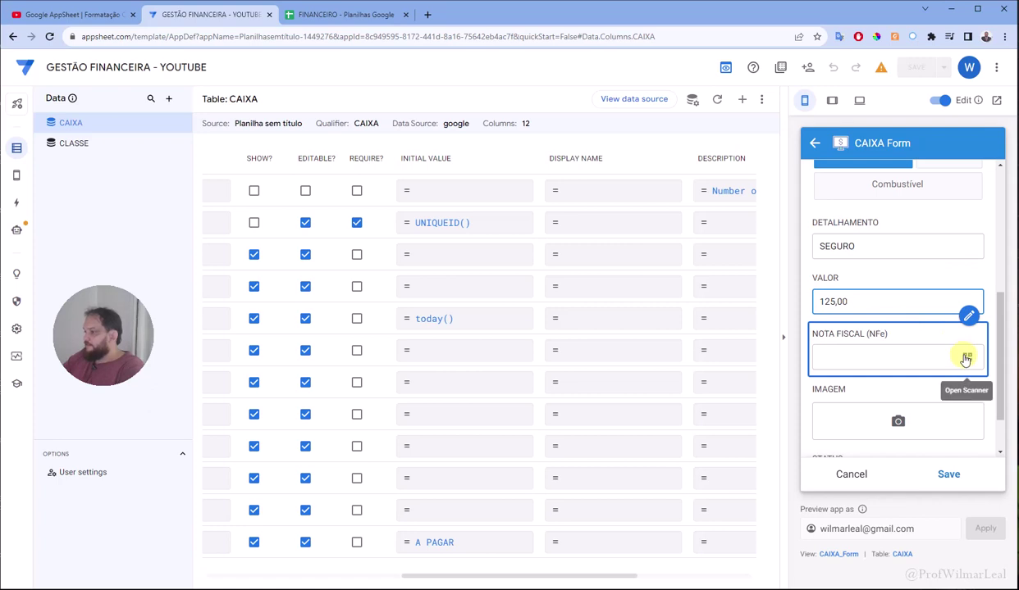
# Try PAGO as the new record's STATUS, return it to A PAGAR, save the record and check its row in the spreadsheet.
pyautogui.scroll(-2, 964, 357)
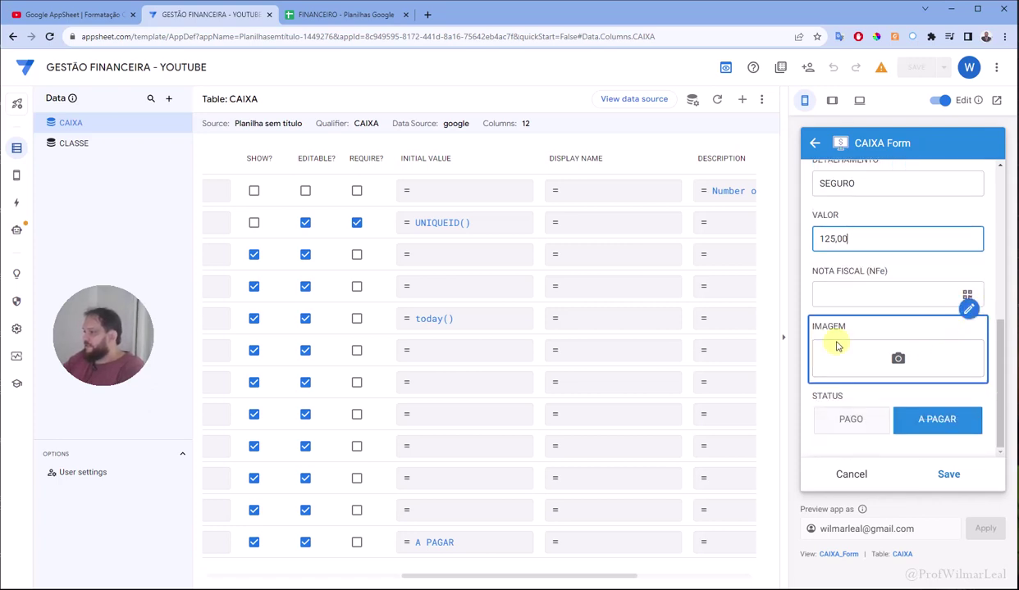
pyautogui.click(951, 421)
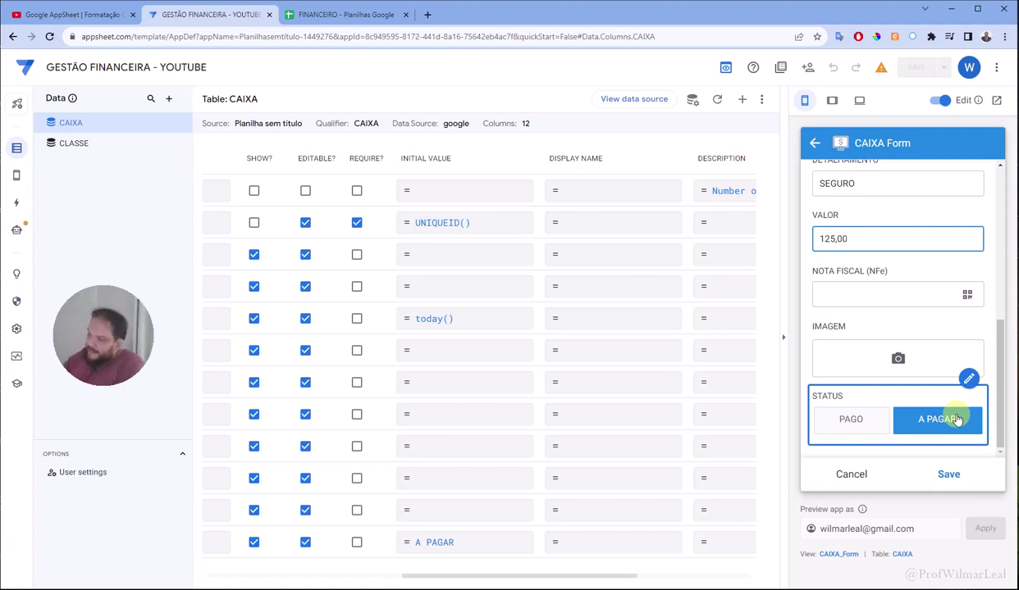
pyautogui.click(852, 421)
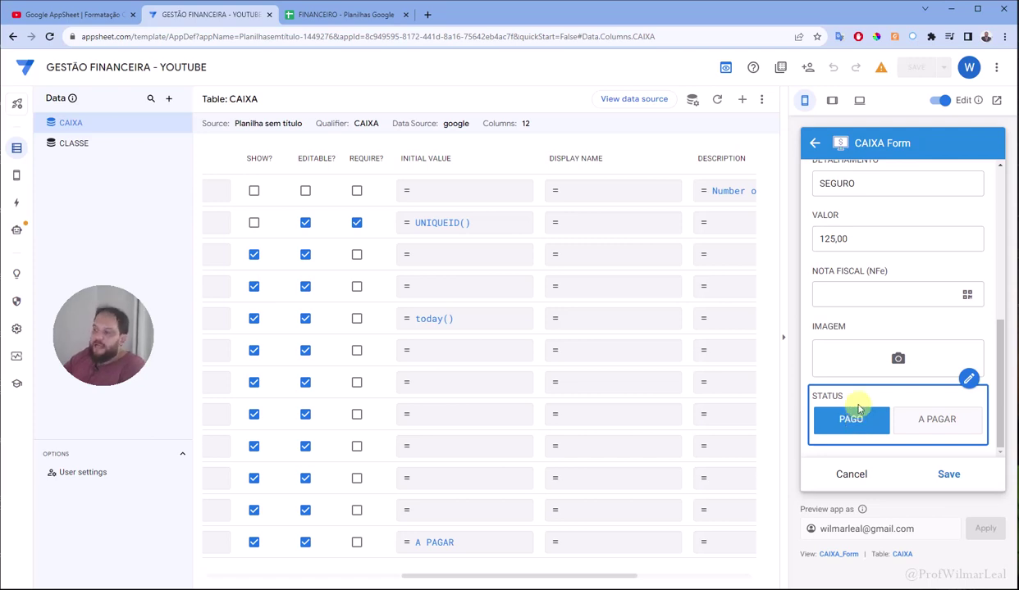
pyautogui.click(931, 415)
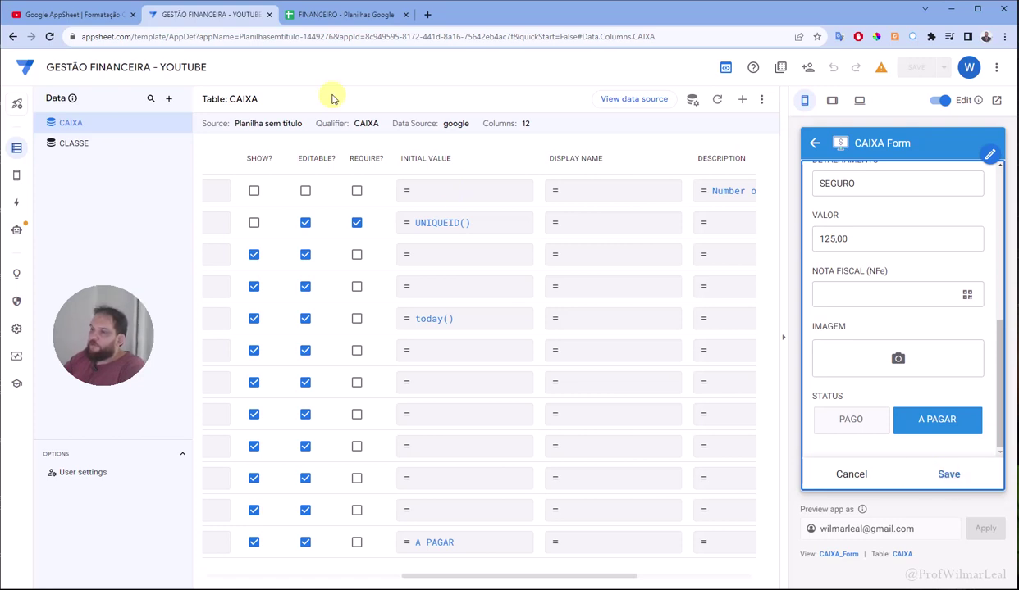
pyautogui.click(330, 14)
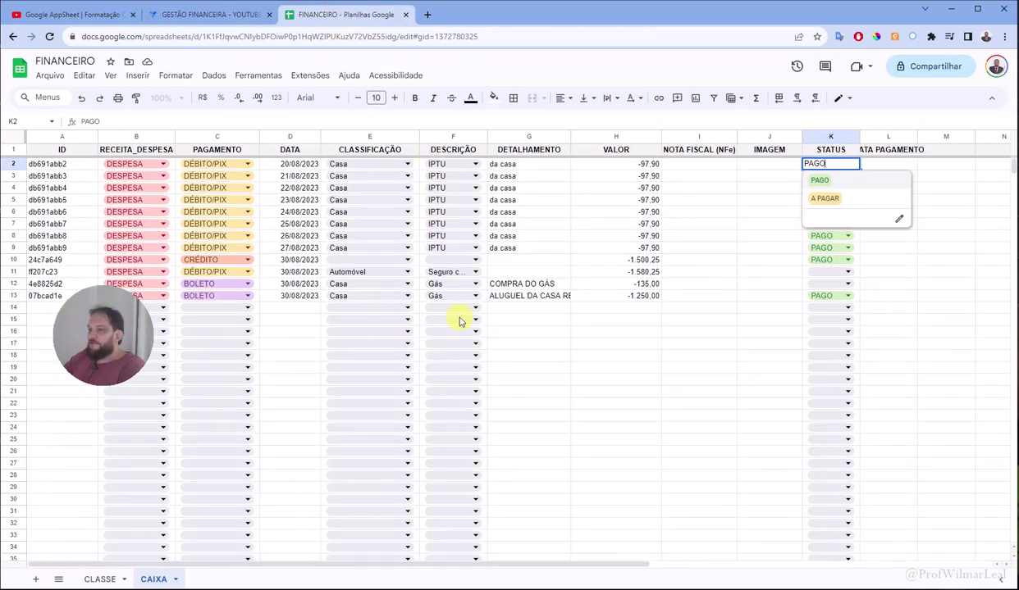
pyautogui.click(674, 321)
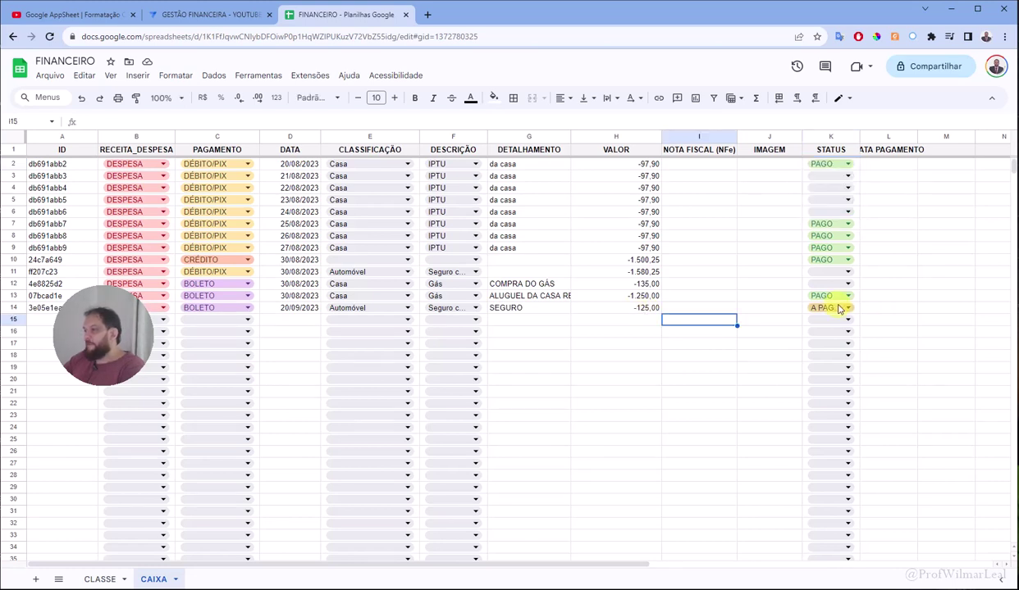
# Review the details of the 125,00 Seguro carro record in the AppSheet preview and return to the FINANCEIRO spreadsheet.
pyautogui.click(170, 14)
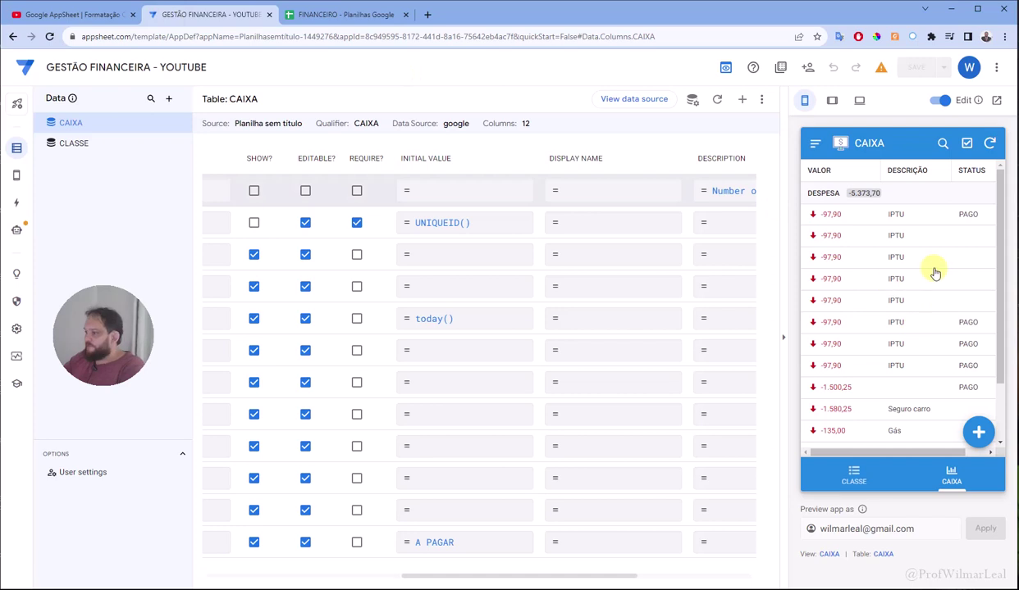
pyautogui.scroll(-2, 909, 271)
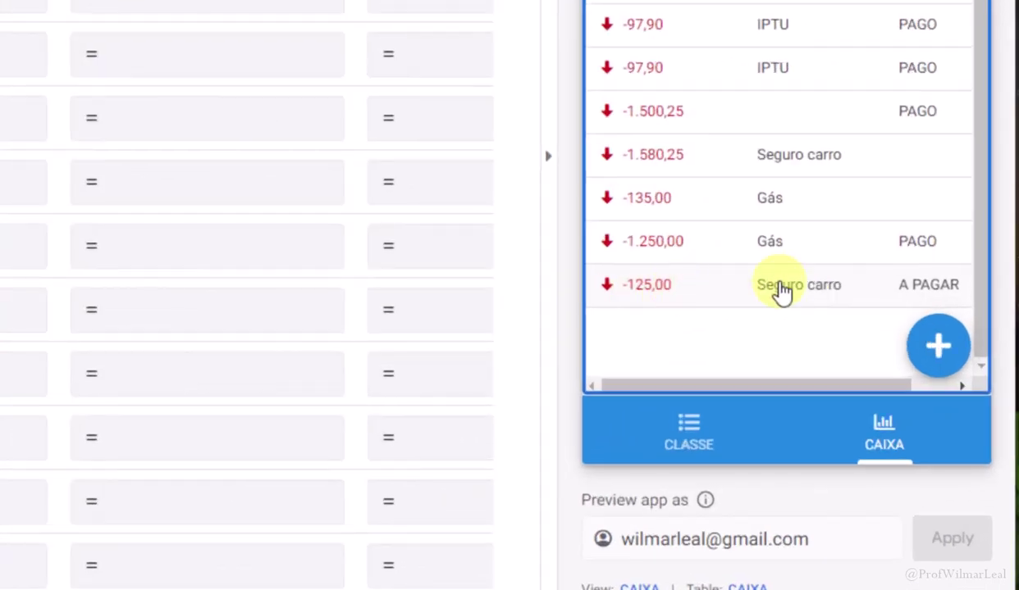
pyautogui.click(938, 295)
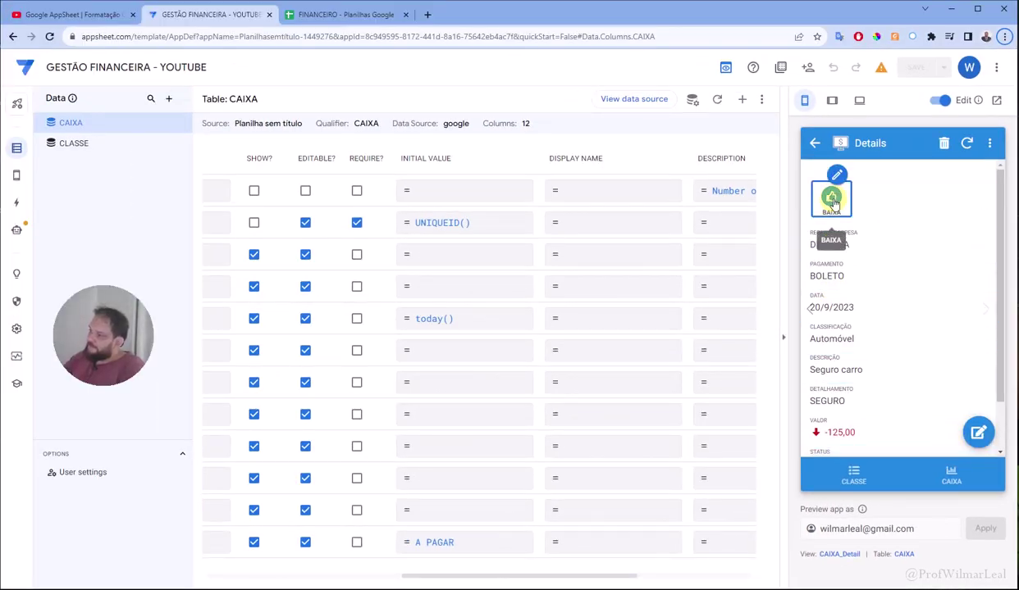
pyautogui.scroll(-1, 869, 295)
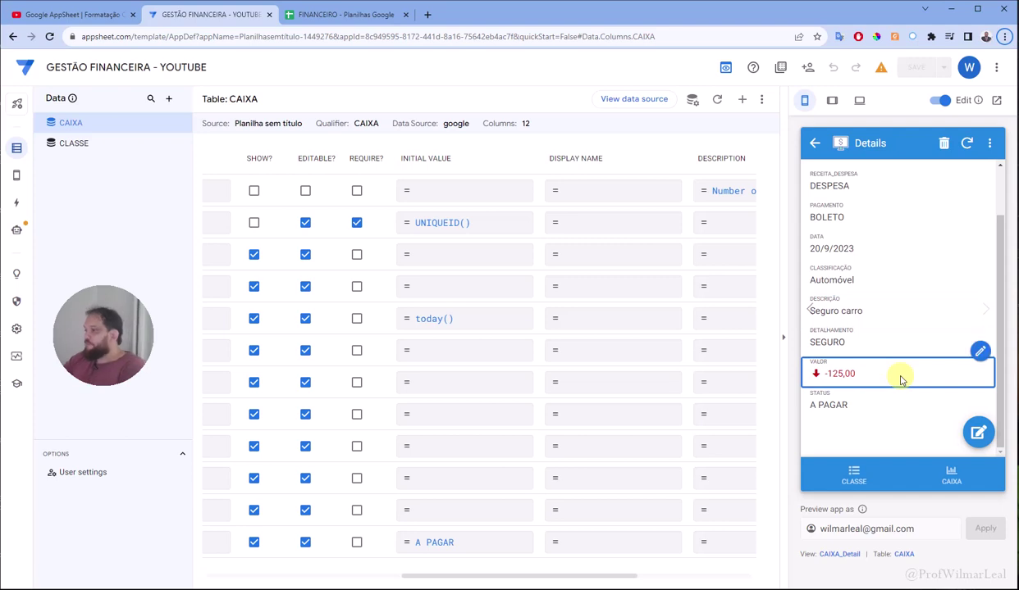
pyautogui.click(313, 14)
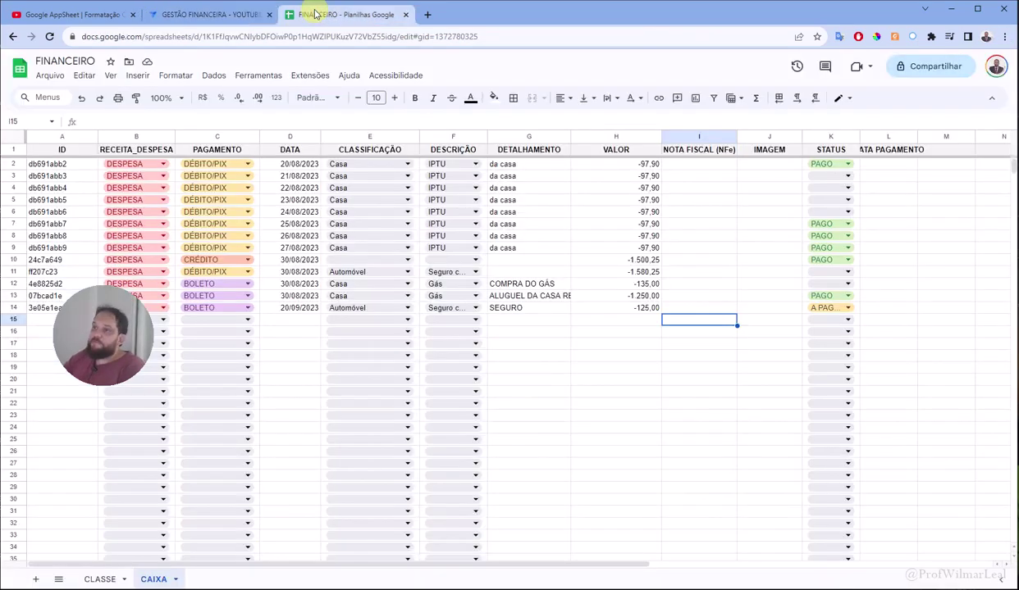
# Widen the DATA PAGAMENTO column in the CAIXA sheet so its header fits with some room to spare.
pyautogui.moveTo(918, 141); pyautogui.dragTo(930, 173)
pyautogui.click(885, 229)
pyautogui.click(872, 166)
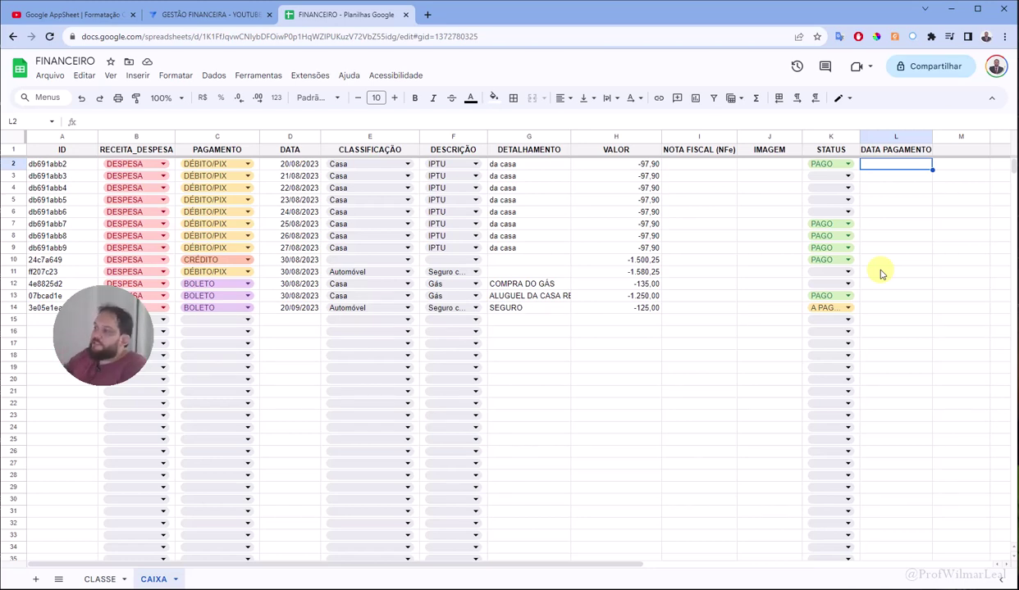
pyautogui.moveTo(931, 135); pyautogui.dragTo(944, 203)
pyautogui.click(940, 201)
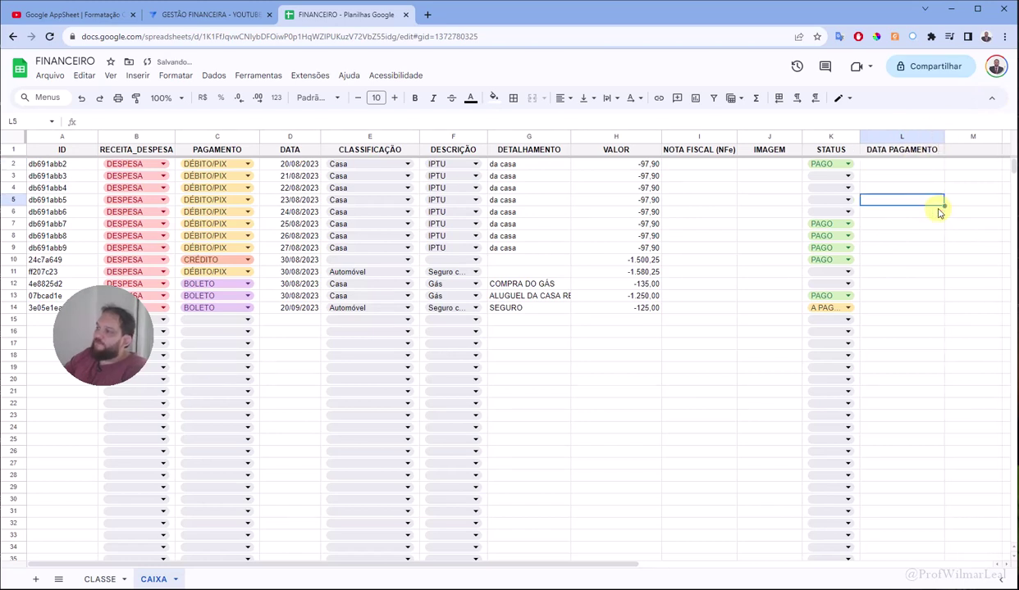
pyautogui.click(904, 137)
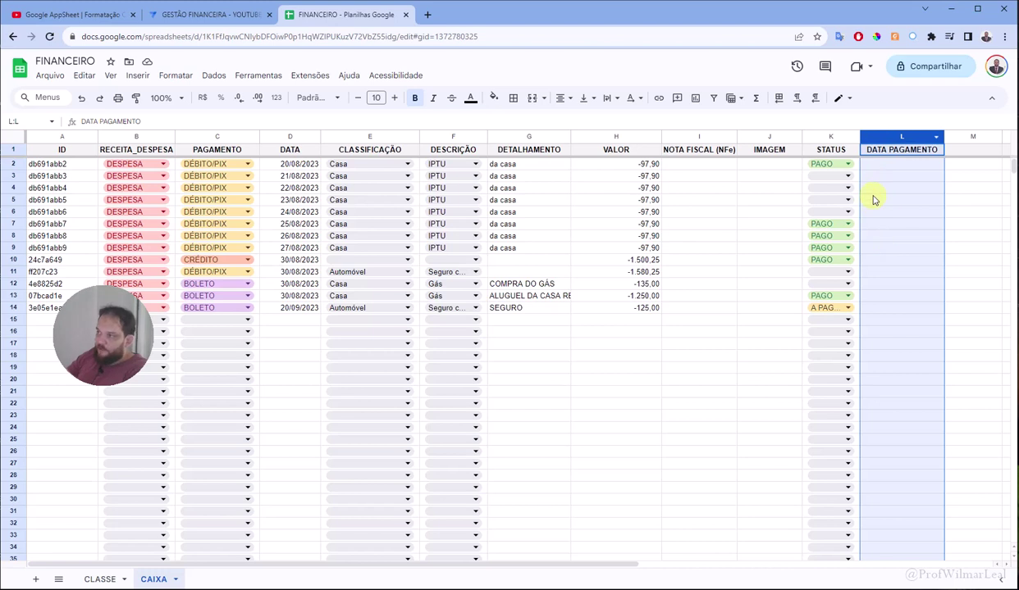
pyautogui.click(211, 75)
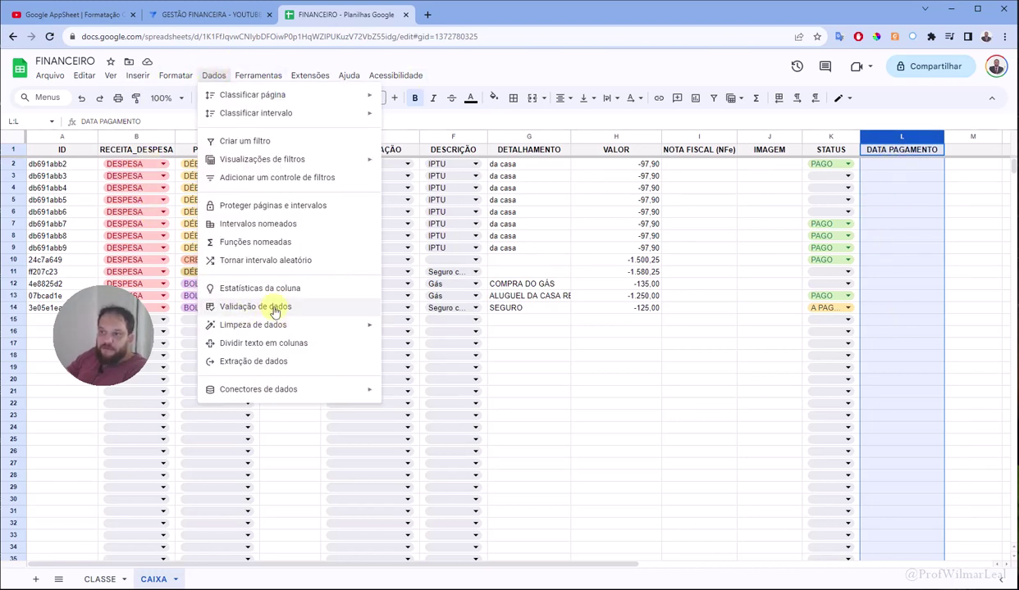
pyautogui.click(320, 309)
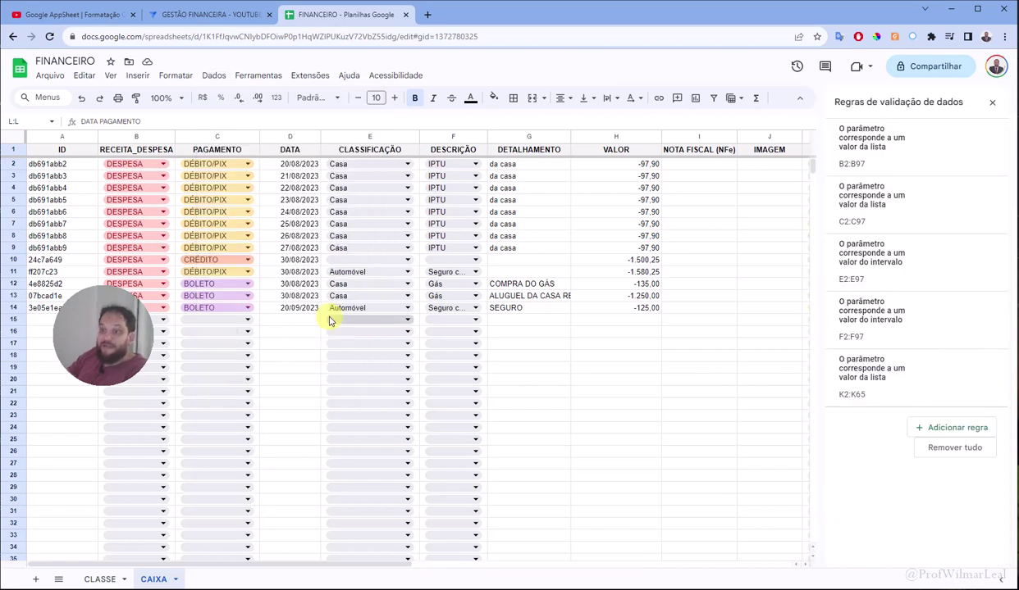
pyautogui.click(937, 429)
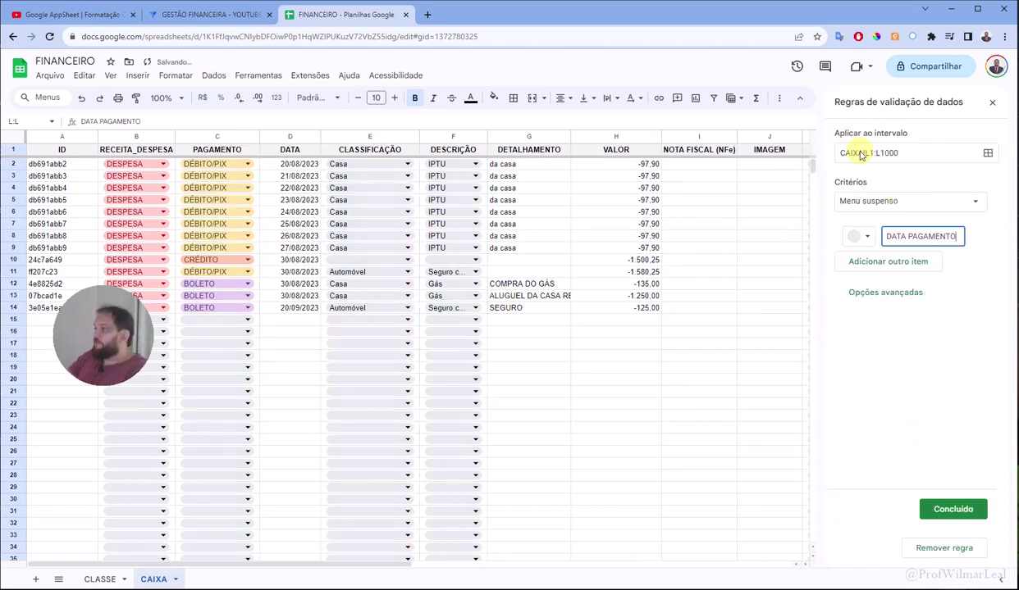
pyautogui.click(905, 201)
pyautogui.click(915, 177)
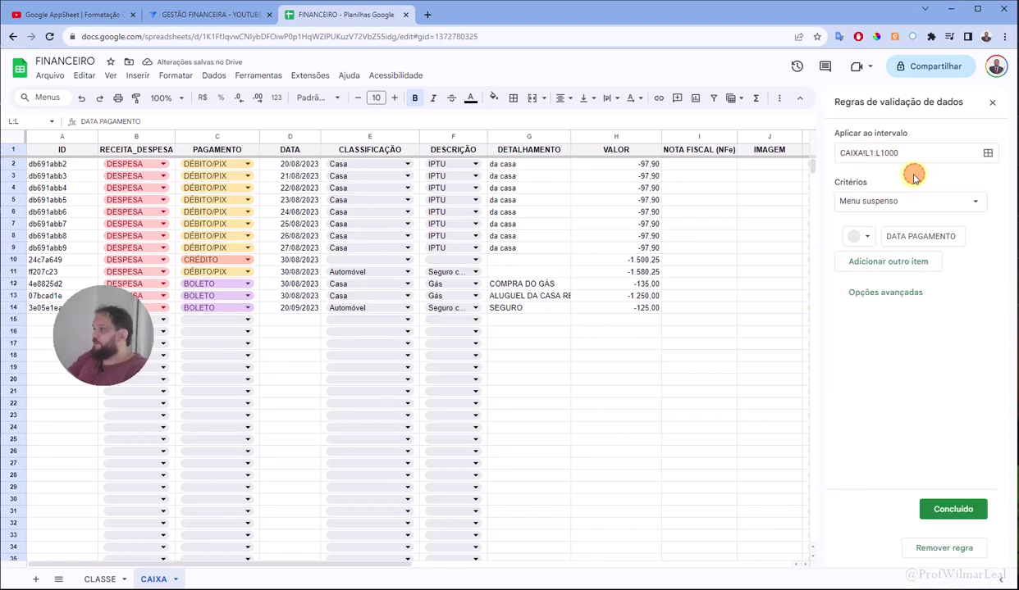
pyautogui.click(993, 102)
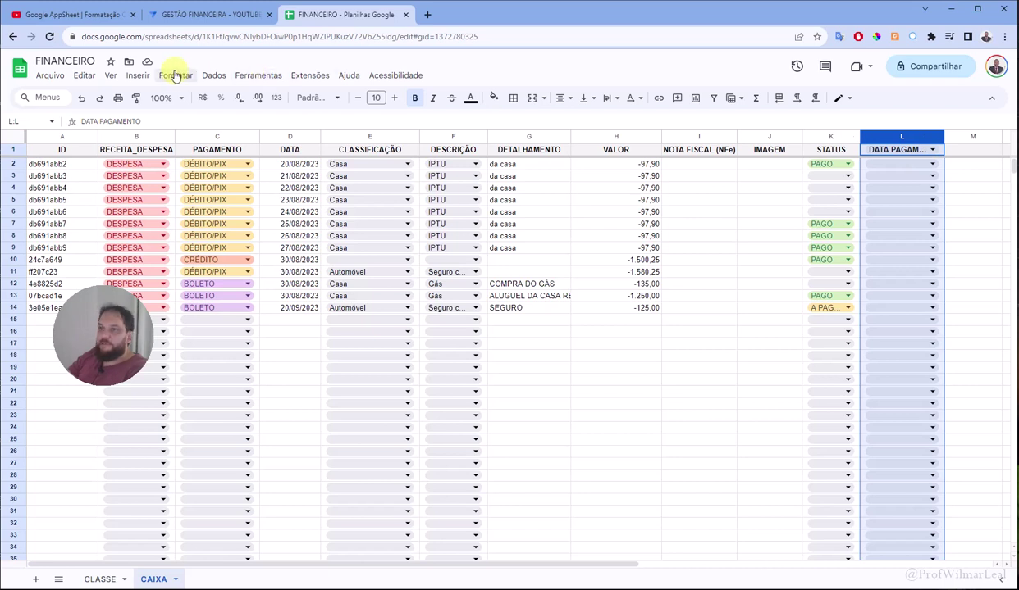
pyautogui.click(228, 79)
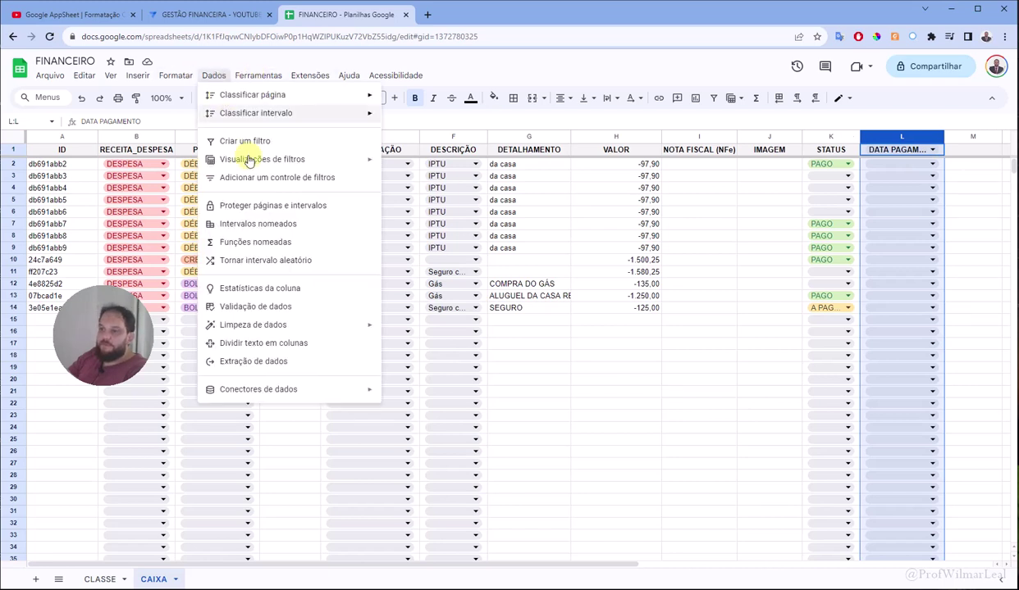
pyautogui.click(251, 308)
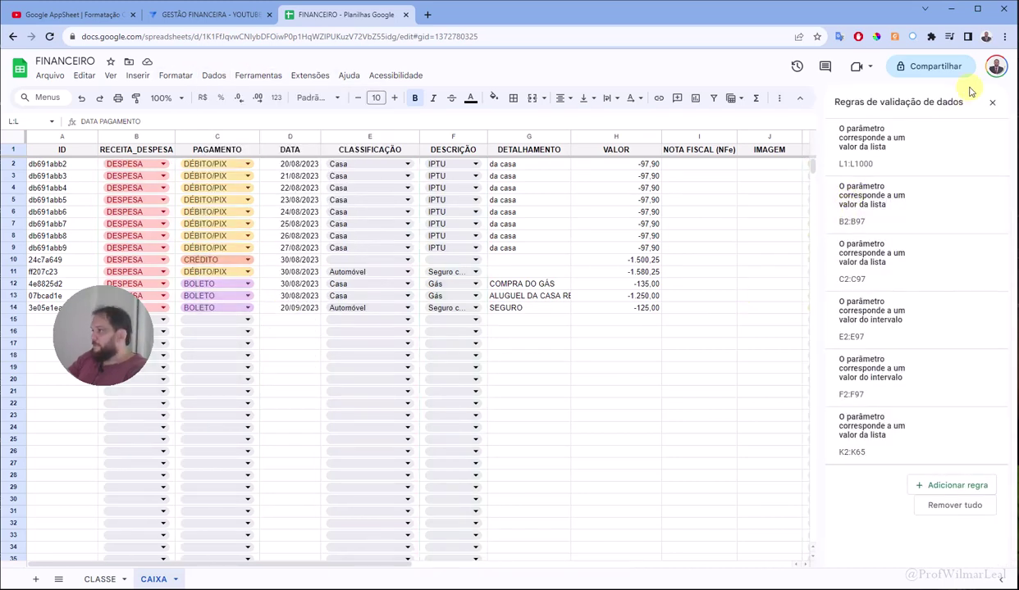
pyautogui.click(994, 105)
pyautogui.click(739, 290)
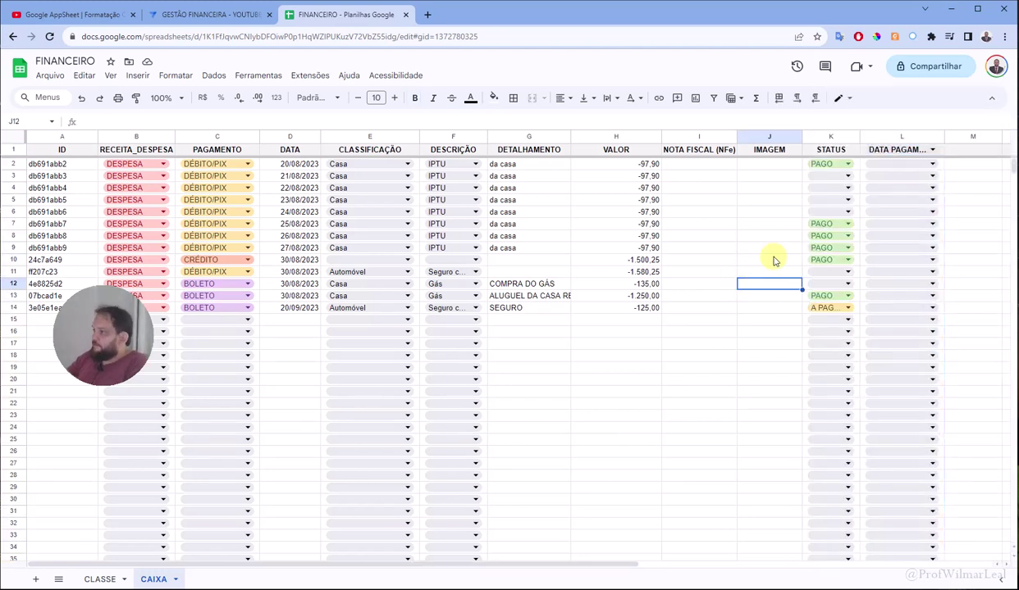
# Add a data validation rule to the DATA PAGAMENTO column, range CAIXA!L1:L1000, with the criterion É uma data válida.
pyautogui.click(871, 136)
pyautogui.click(211, 75)
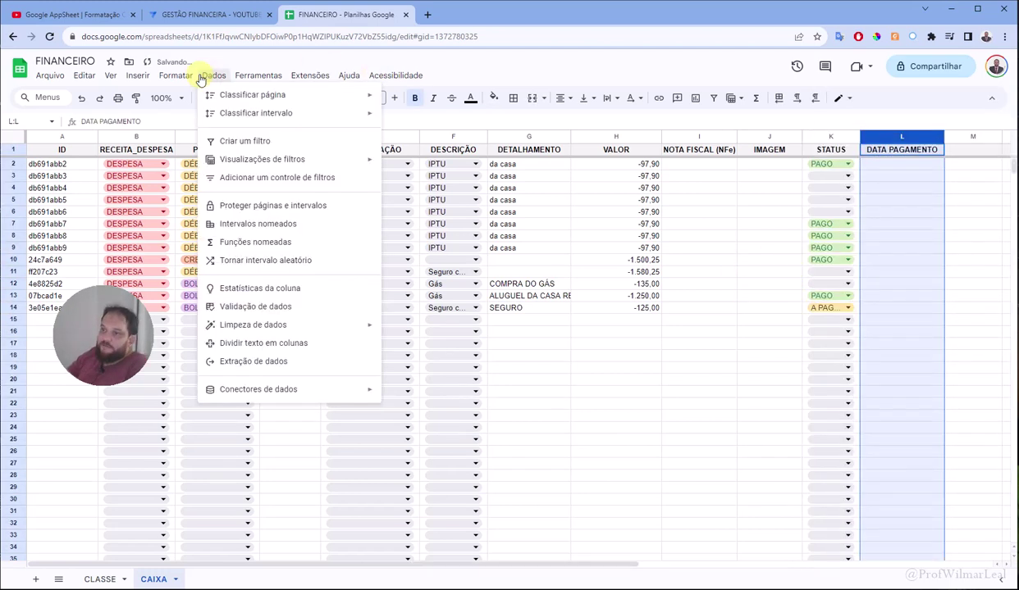
pyautogui.click(246, 305)
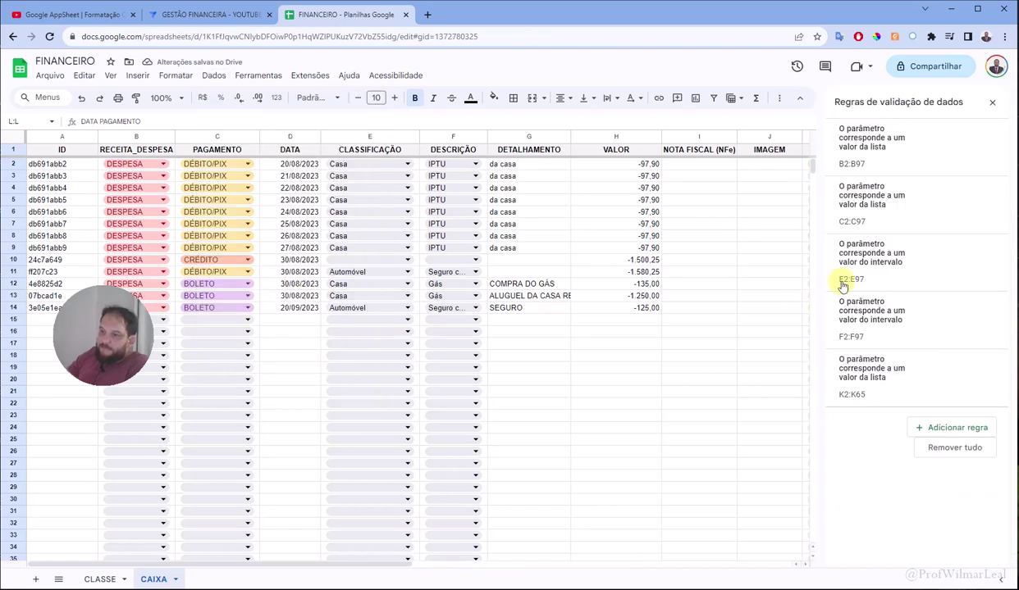
pyautogui.click(953, 428)
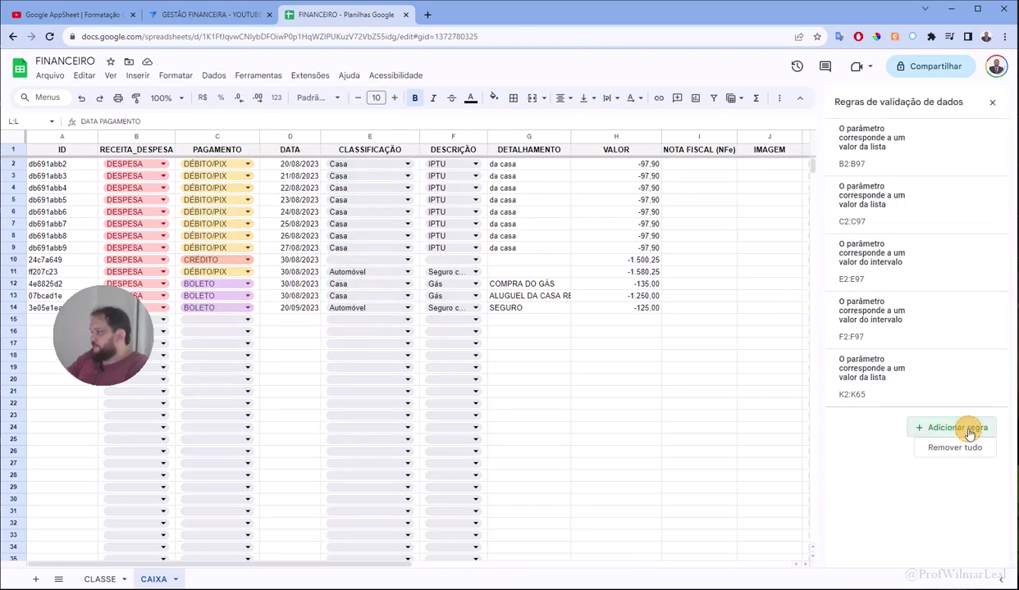
pyautogui.click(862, 201)
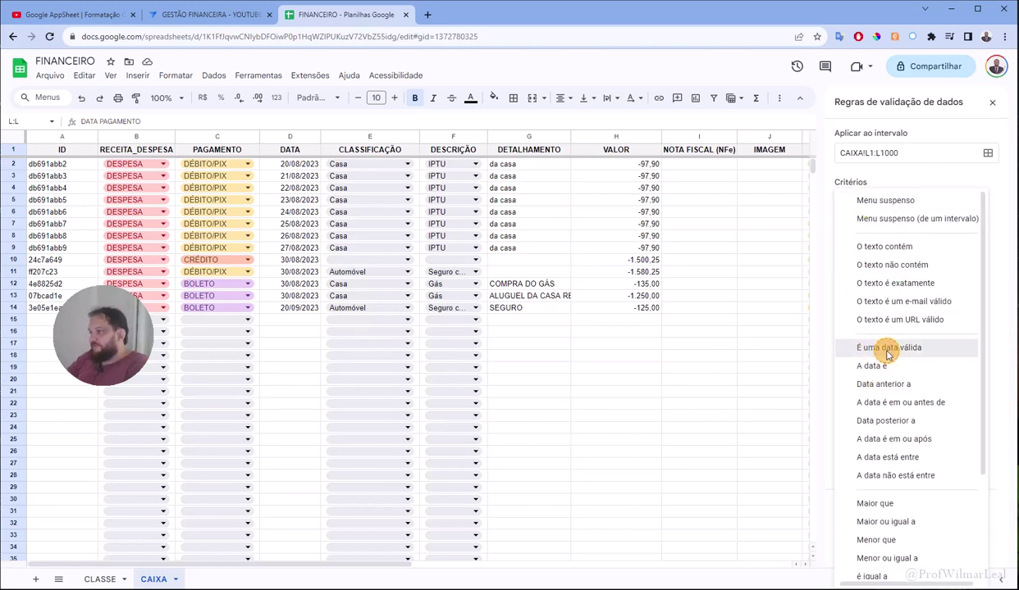
pyautogui.click(870, 353)
pyautogui.click(943, 510)
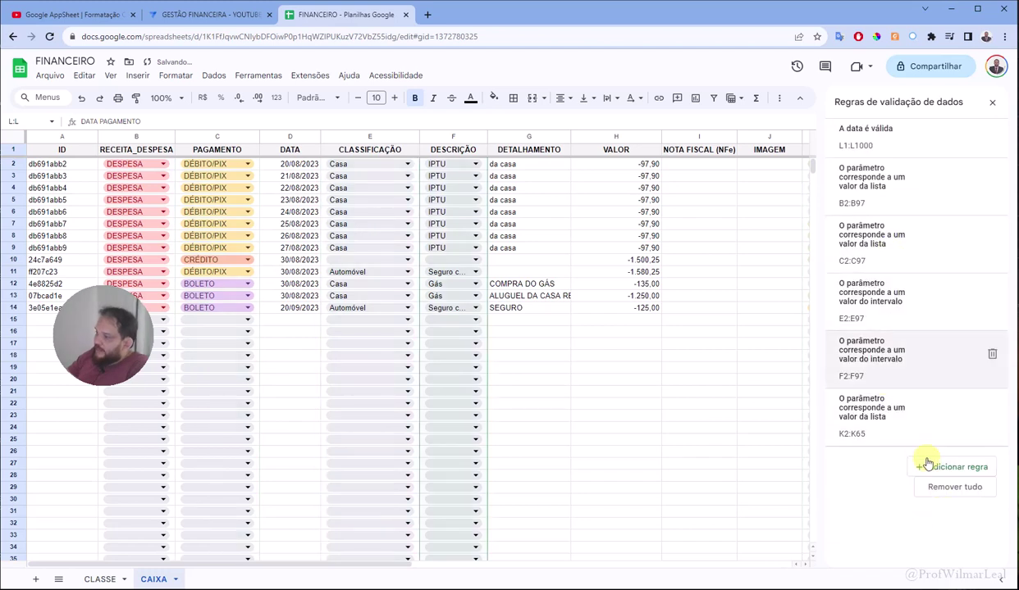
pyautogui.click(989, 104)
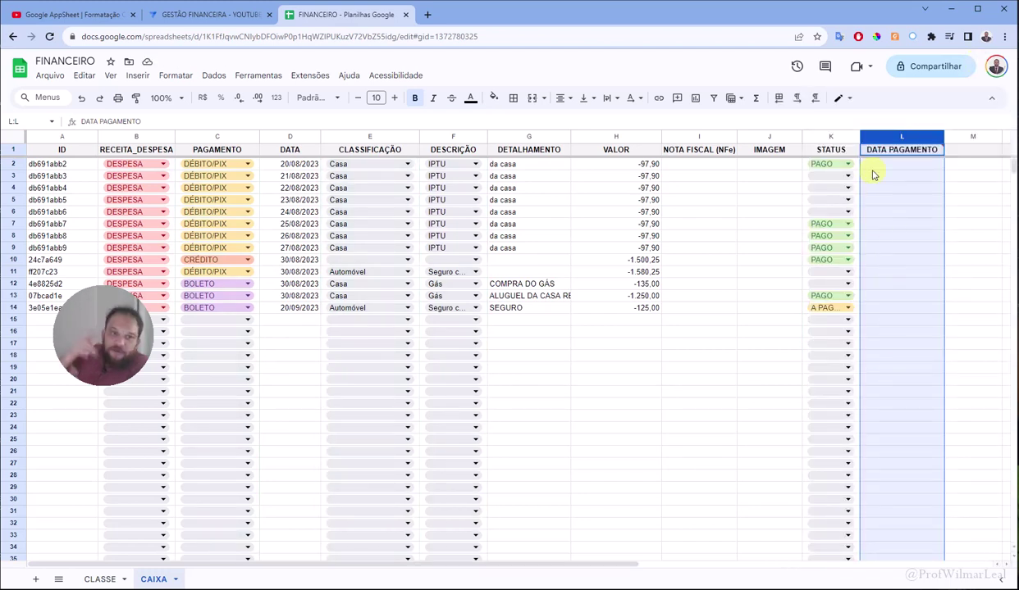
# Switch to the GESTÃO FINANCEIRA - YOUTUBE app in AppSheet and regenerate the CAIXA table's column structure.
pyautogui.click(188, 14)
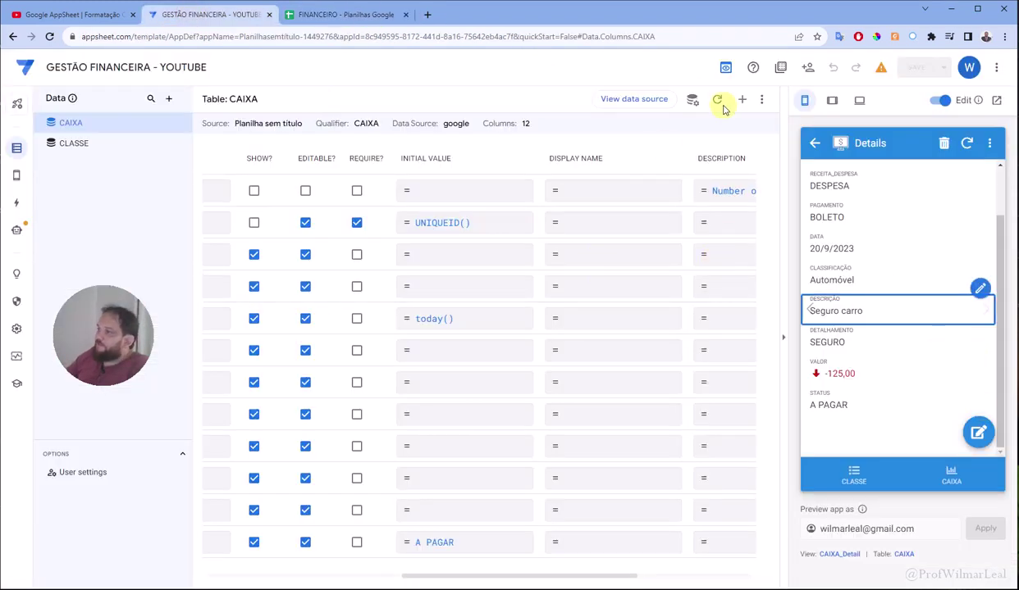
pyautogui.click(65, 121)
pyautogui.click(717, 102)
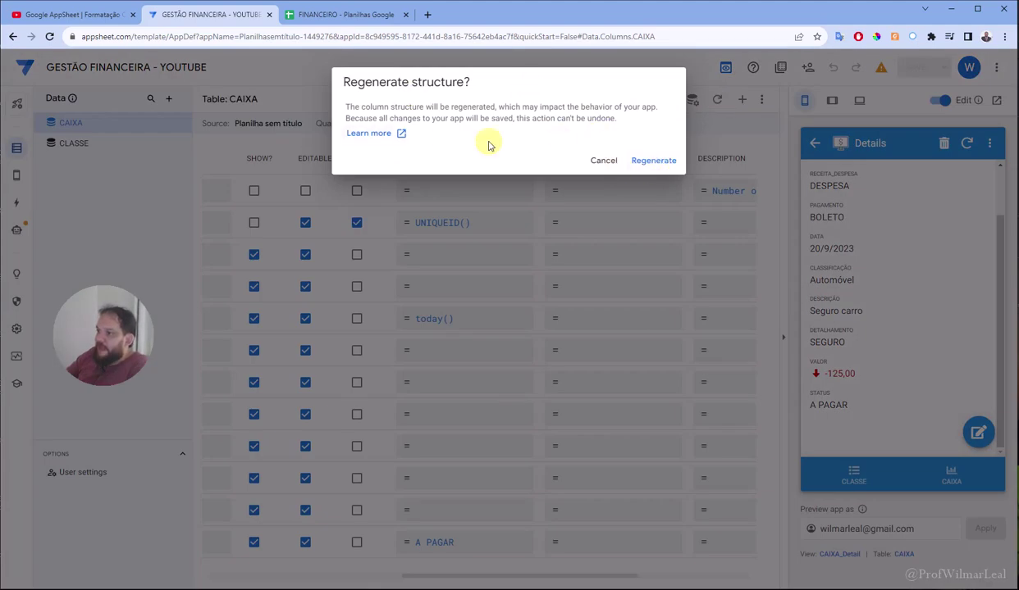
pyautogui.click(655, 167)
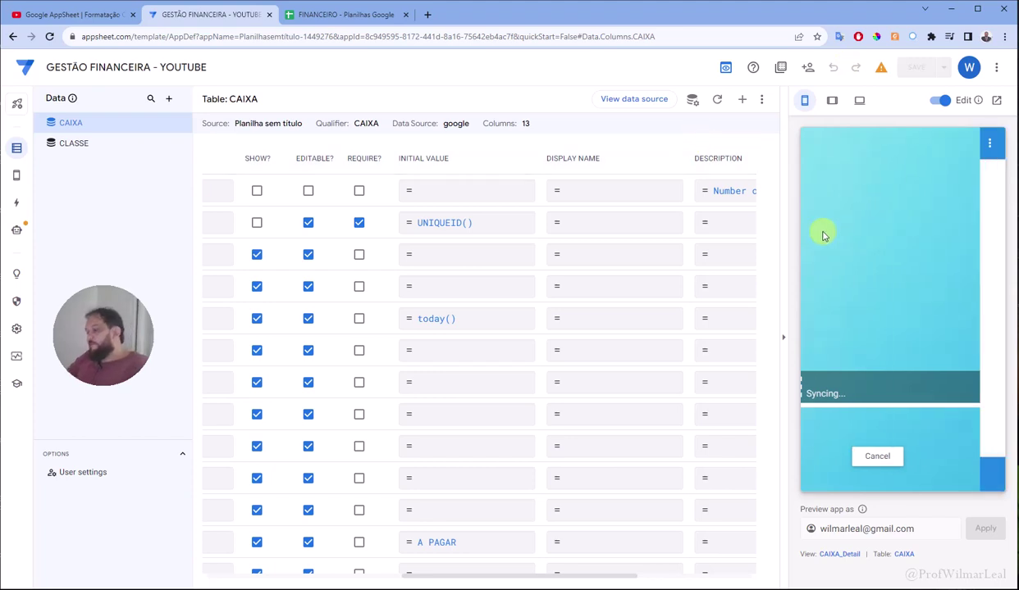
# Open the Seguro carro record for editing in the app preview and check its DATA PAGAMENTO field.
pyautogui.scroll(-2, 902, 328)
pyautogui.click(978, 432)
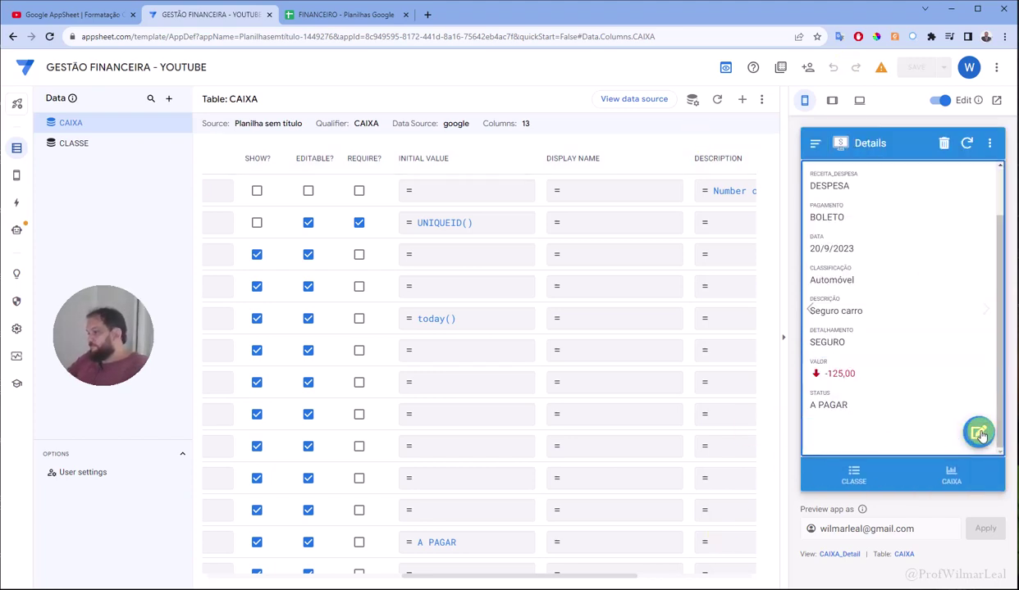
pyautogui.click(978, 432)
pyautogui.click(894, 323)
pyautogui.scroll(-3, 939, 440)
pyautogui.scroll(-2, 939, 441)
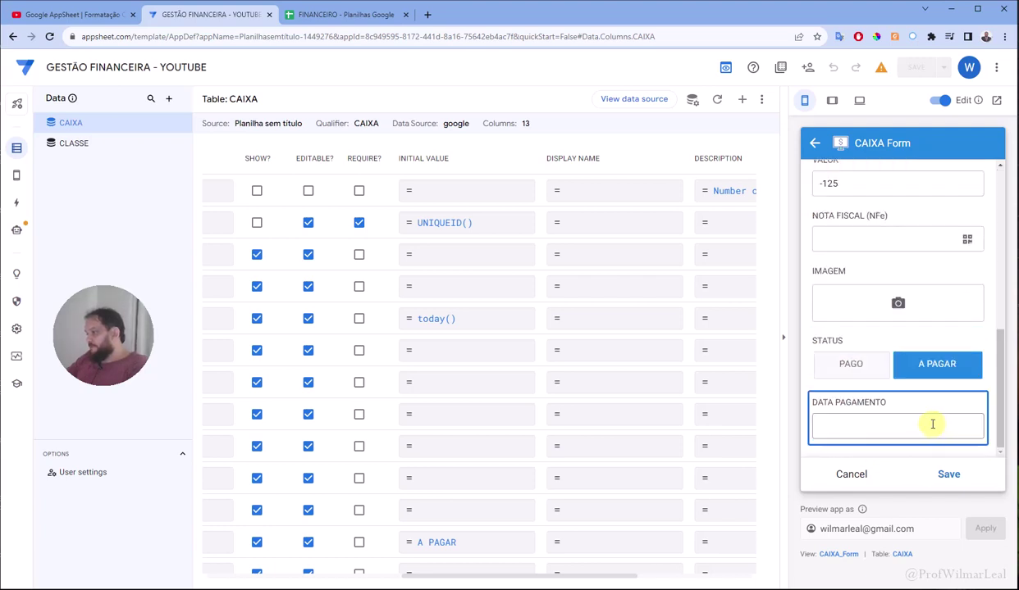
pyautogui.click(867, 425)
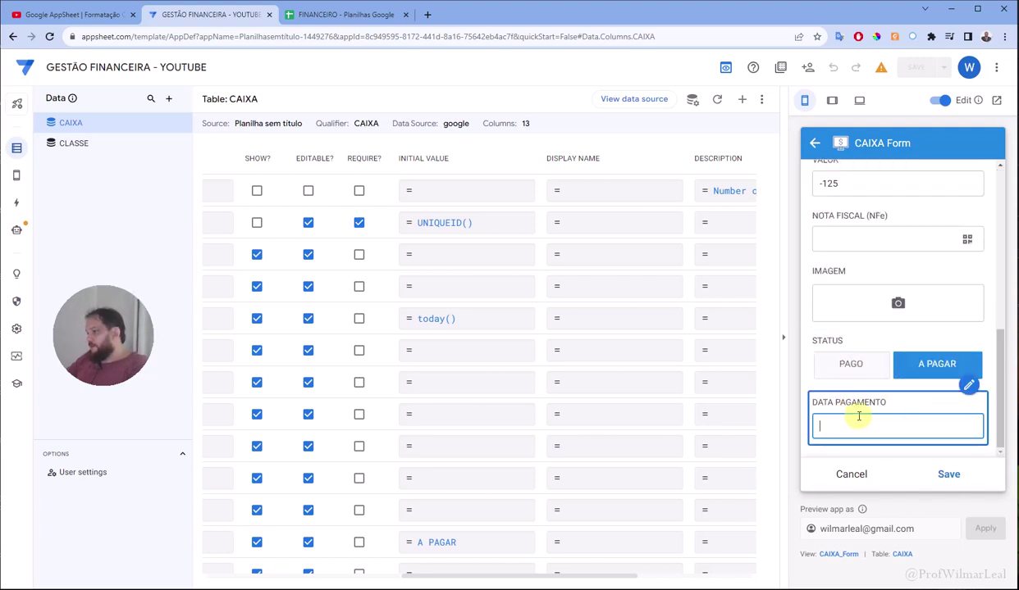
# Set the DATA PAGAMENTO column's type to Date and save the app.
pyautogui.click(969, 386)
pyautogui.click(896, 410)
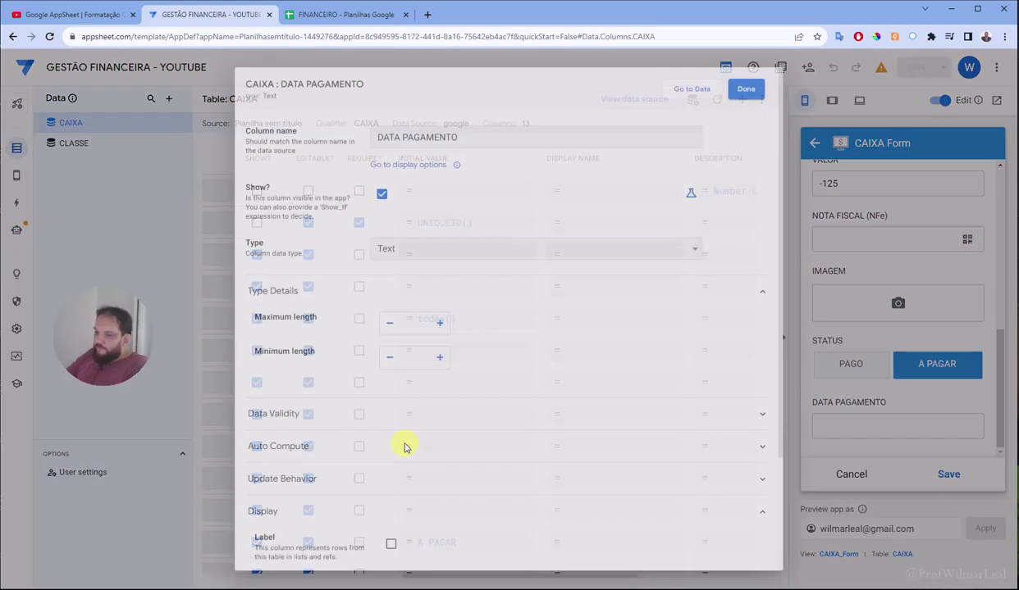
pyautogui.click(480, 239)
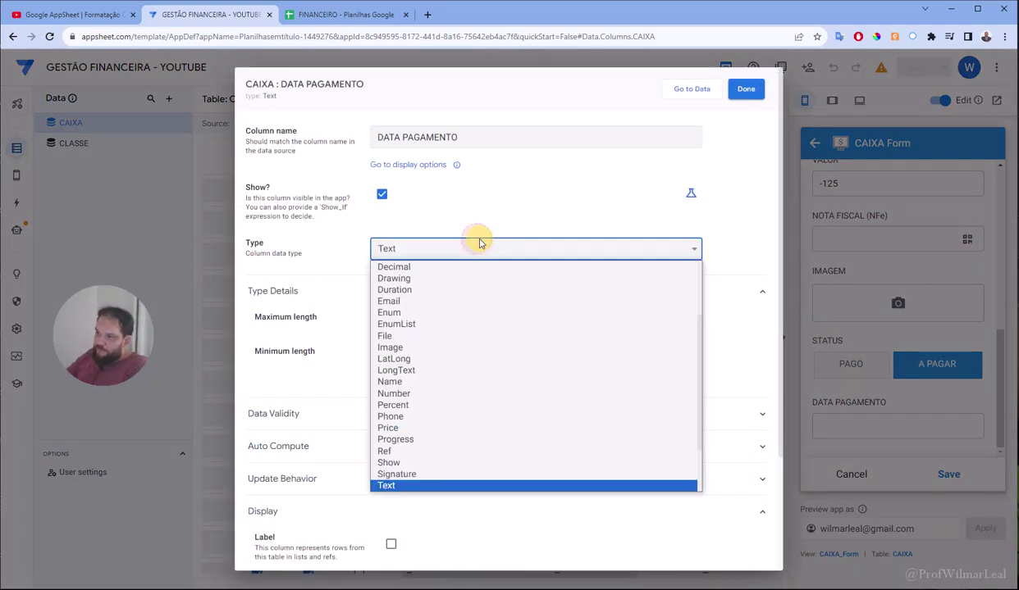
pyautogui.press('d')
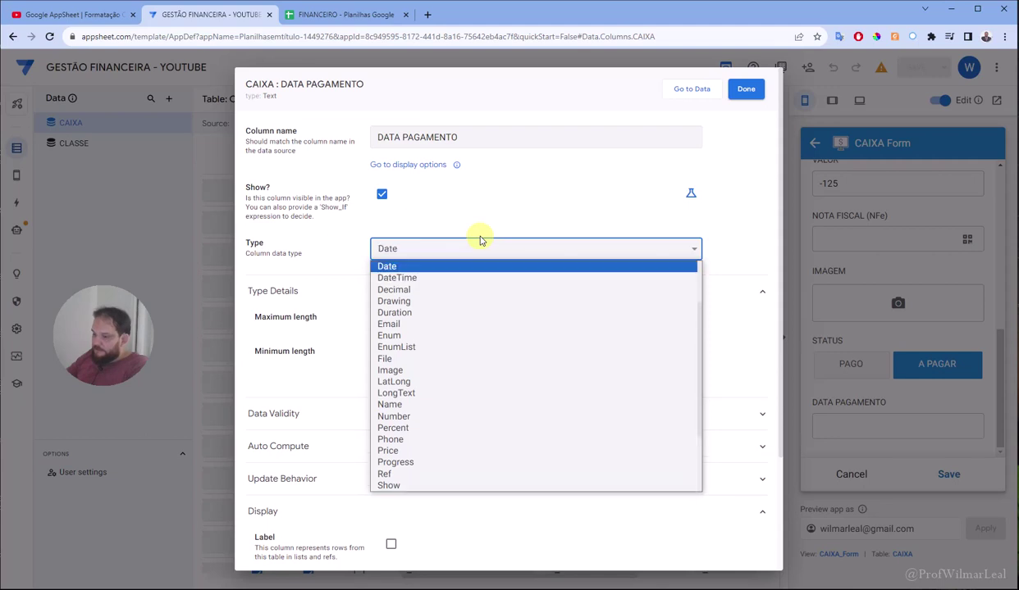
pyautogui.click(383, 264)
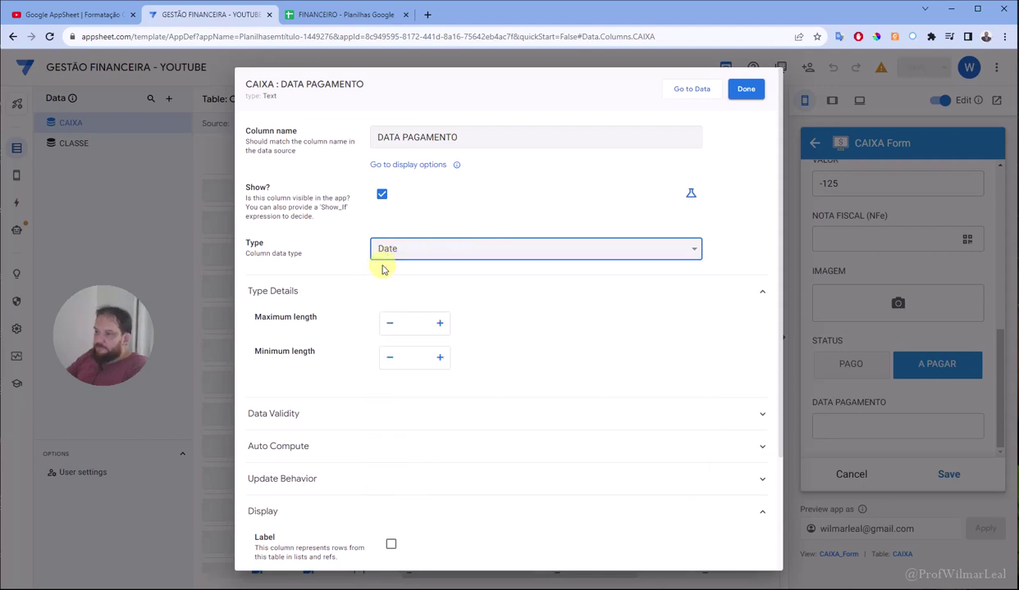
pyautogui.click(746, 92)
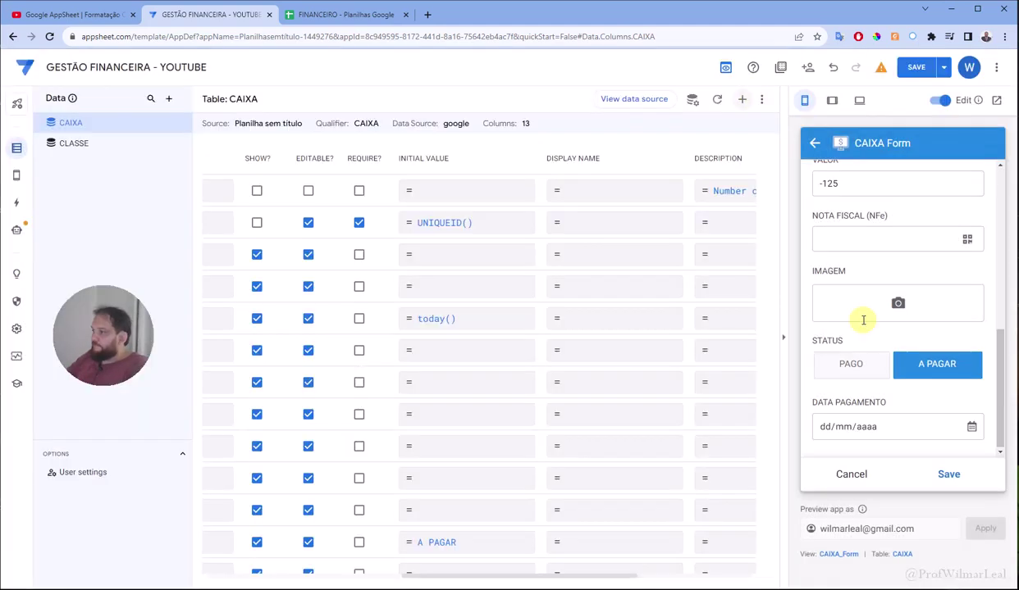
pyautogui.click(916, 67)
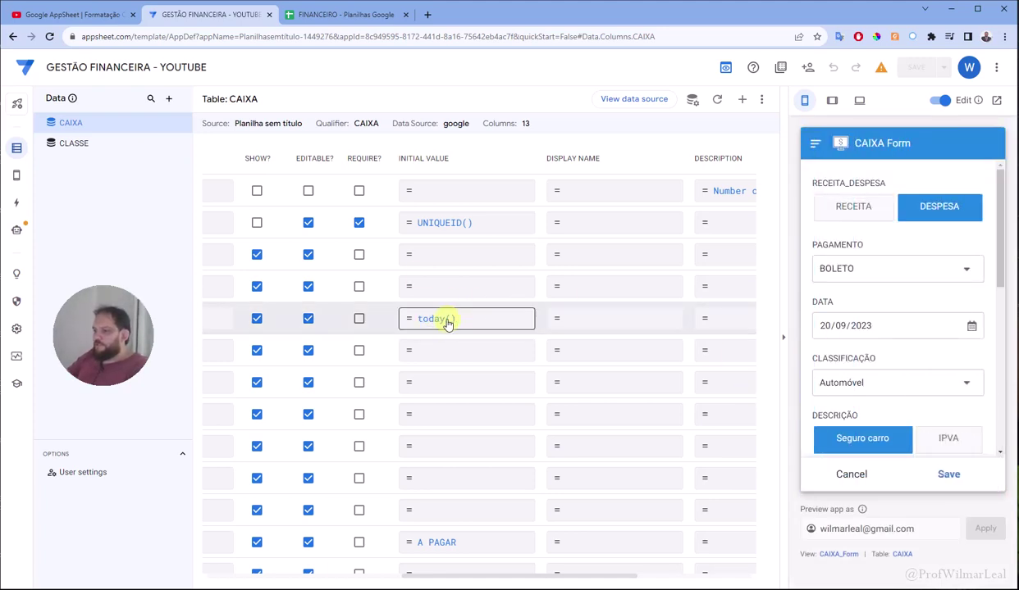
# Check the DATA PAGAMENTO date picker in the record form and find the column's initial value in the CAIXA table.
pyautogui.scroll(-5, 928, 386)
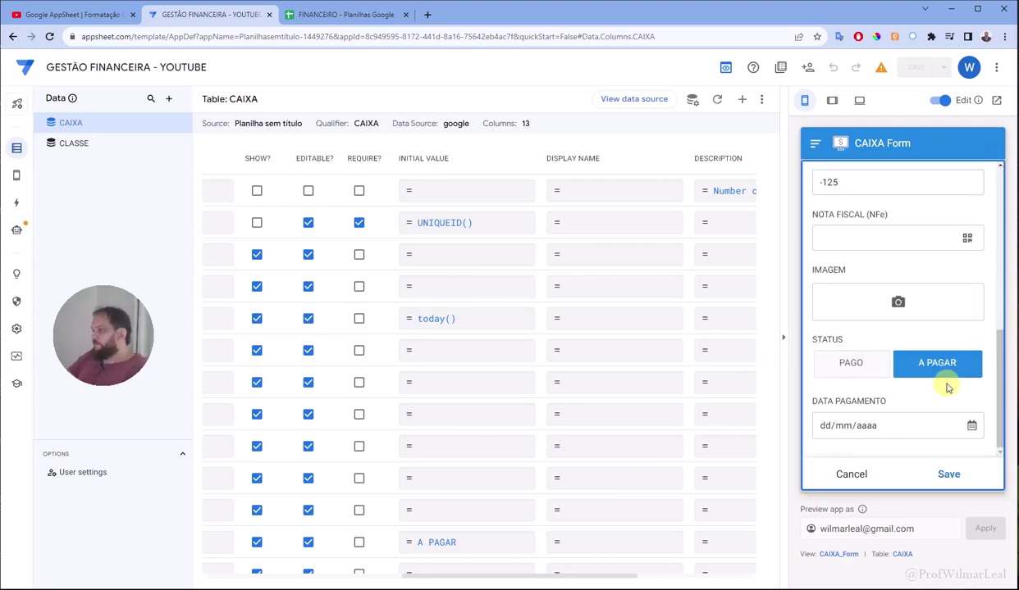
pyautogui.click(971, 383)
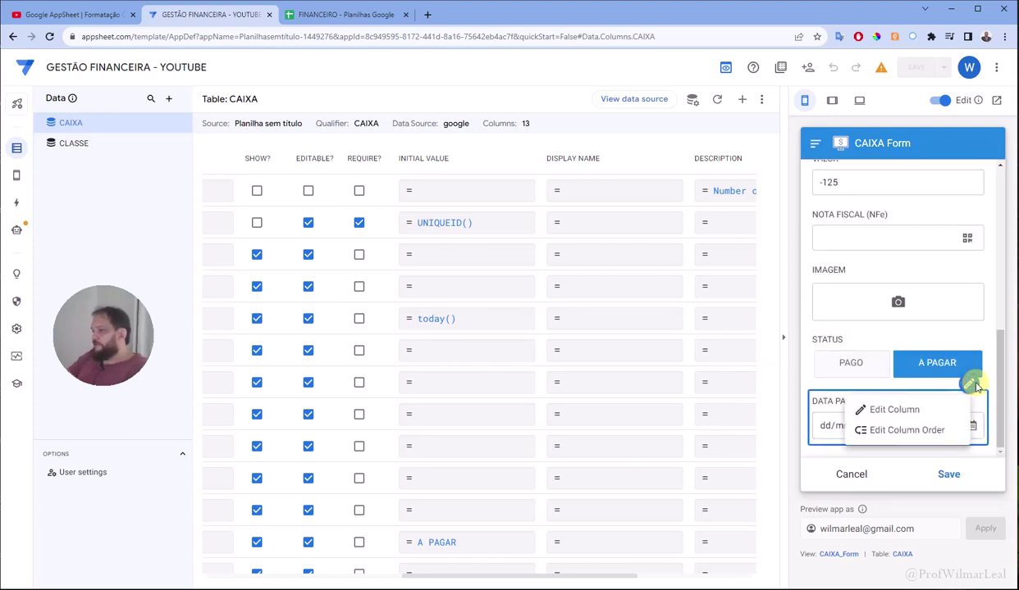
pyautogui.click(433, 326)
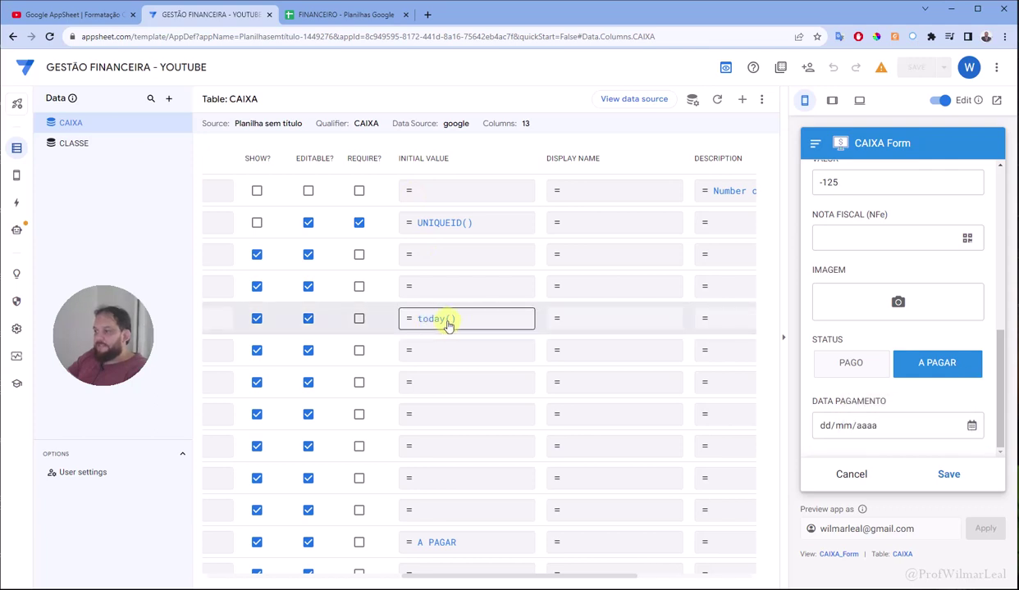
pyautogui.click(972, 426)
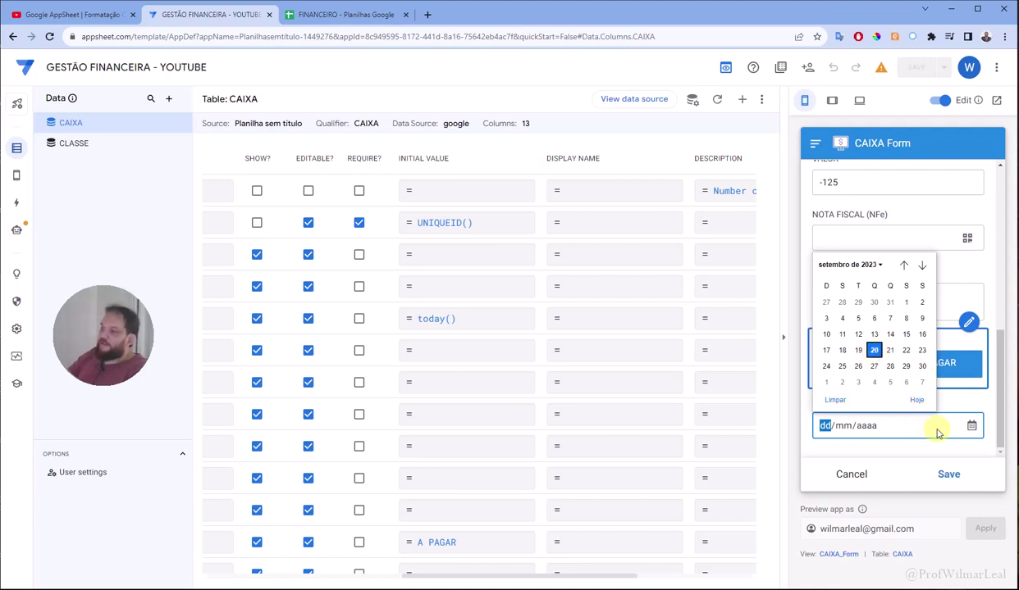
pyautogui.click(943, 437)
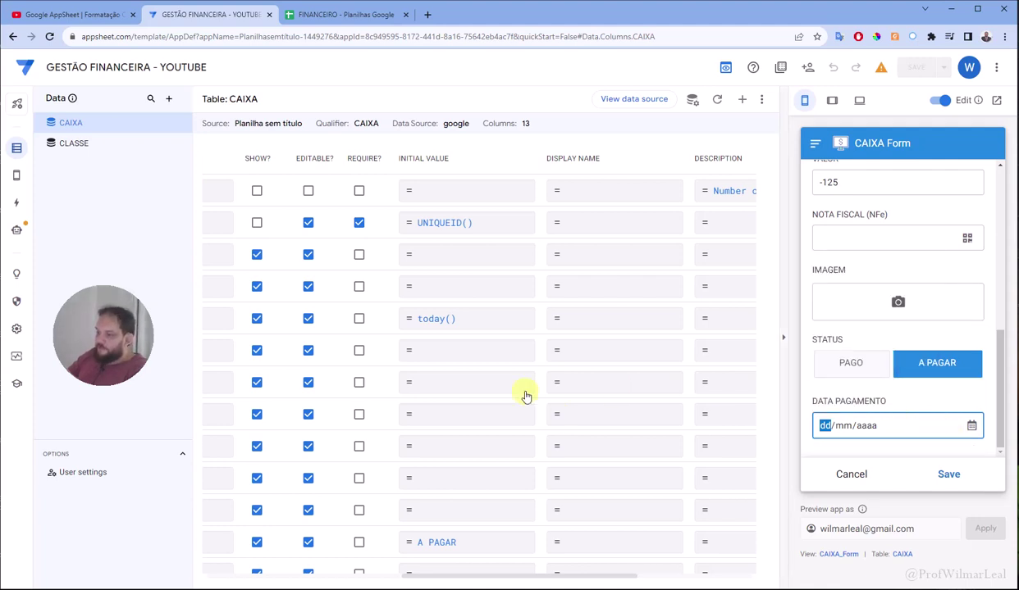
pyautogui.scroll(-1, 443, 451)
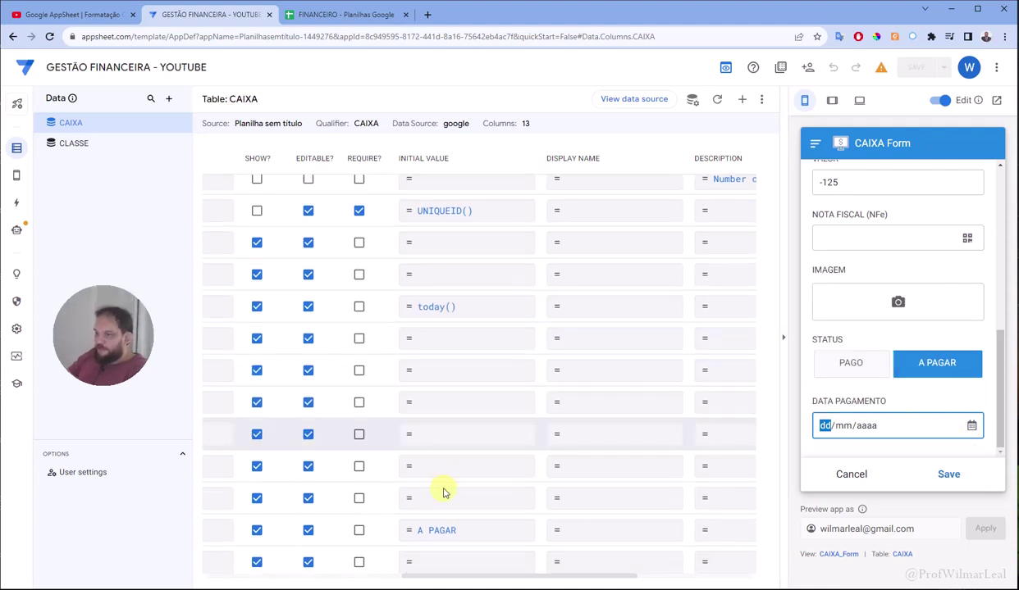
# Set the initial value of the DATA PAGAMENTO column to TODAY() and save the app.
pyautogui.click(432, 562)
pyautogui.write('TODAY(')
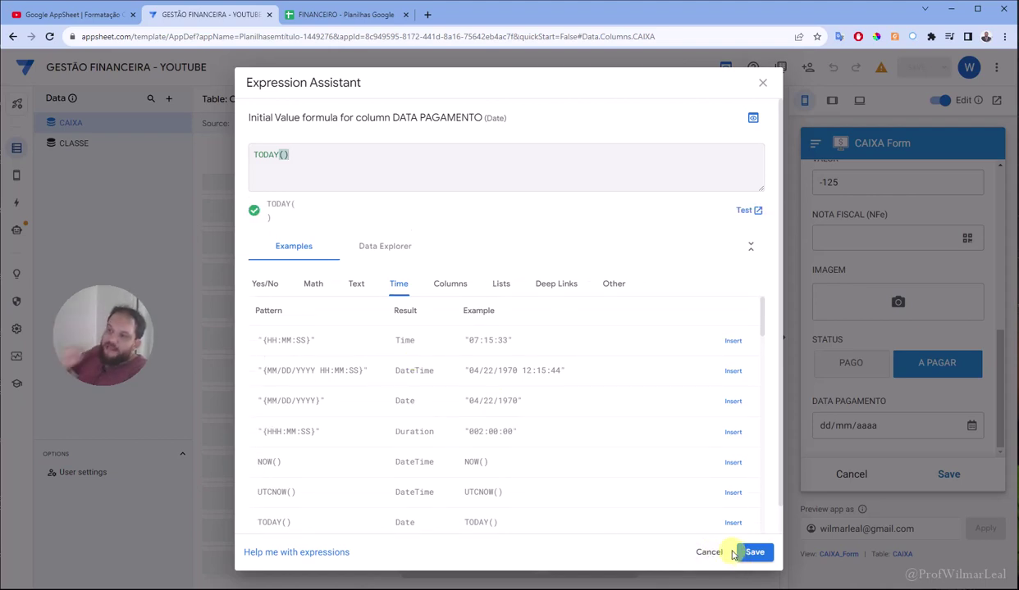
pyautogui.click(734, 555)
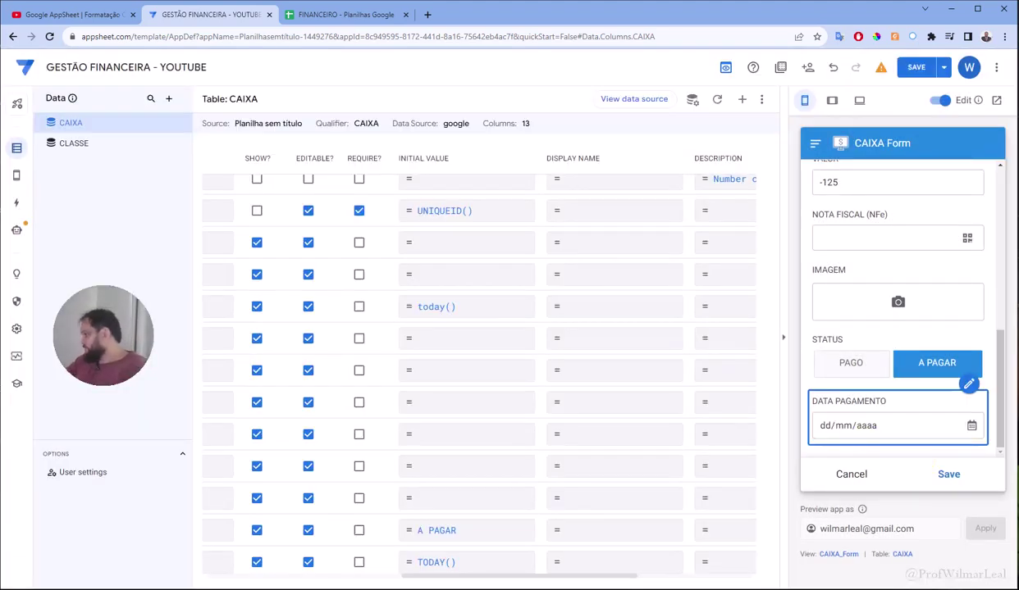
pyautogui.click(916, 67)
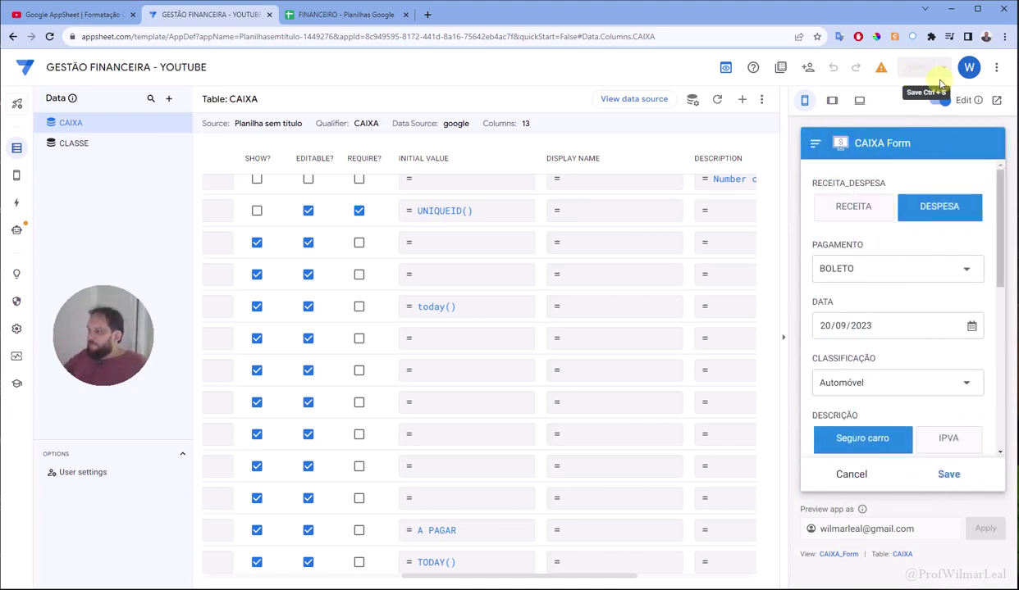
# Cancel the Seguro carro edit in the app preview, start a new CAIXA record and check its DATA PAGAMENTO field.
pyautogui.scroll(-5, 909, 390)
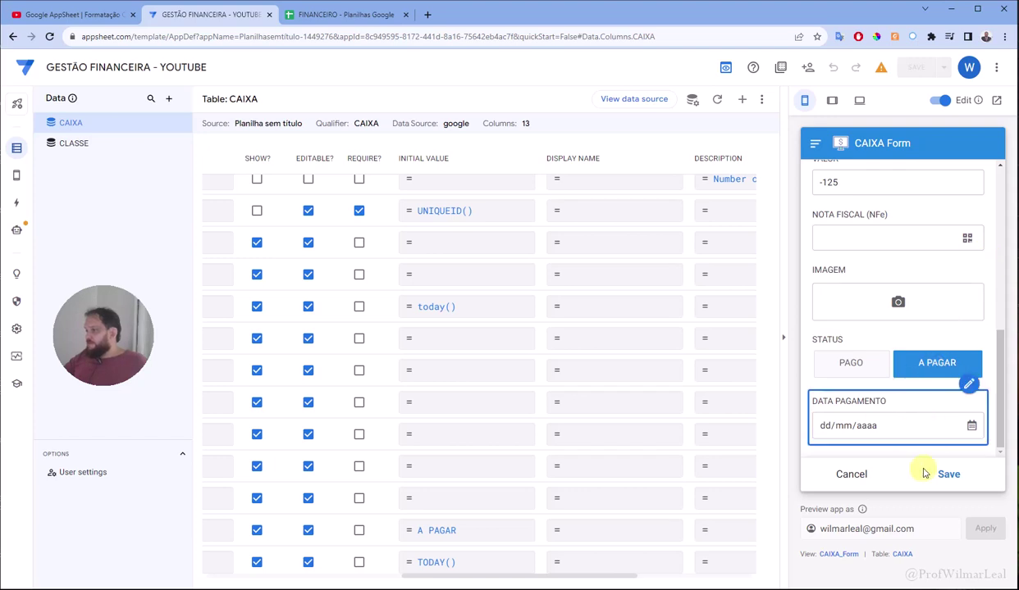
pyautogui.click(852, 479)
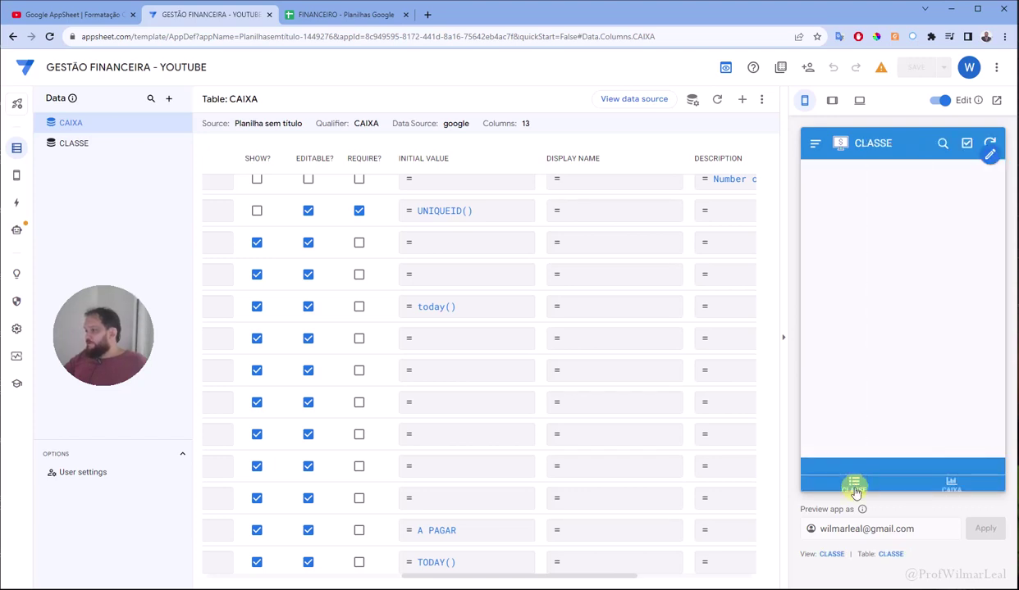
pyautogui.click(969, 481)
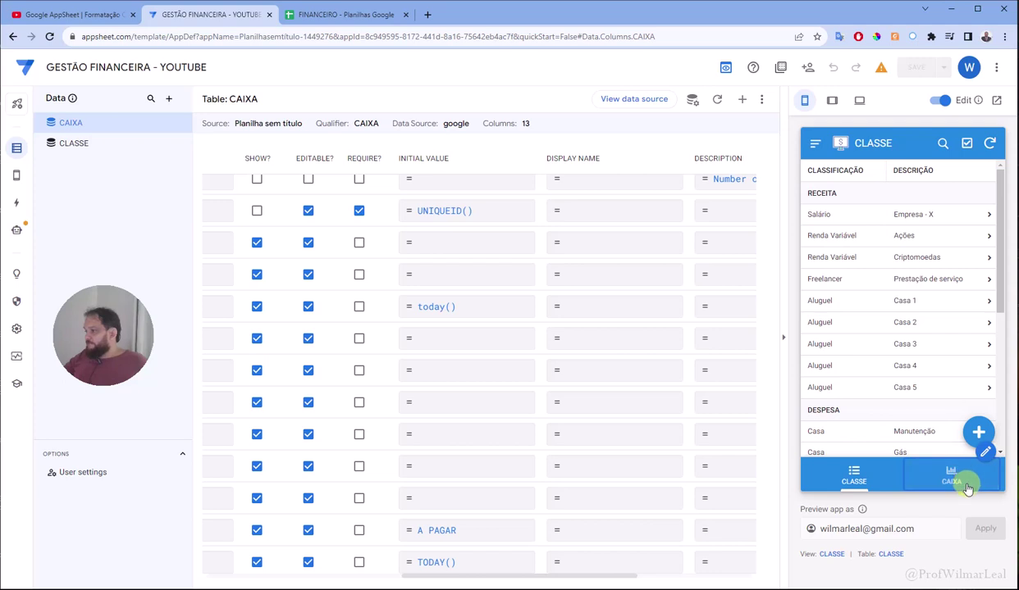
pyautogui.click(984, 432)
pyautogui.scroll(-3, 911, 316)
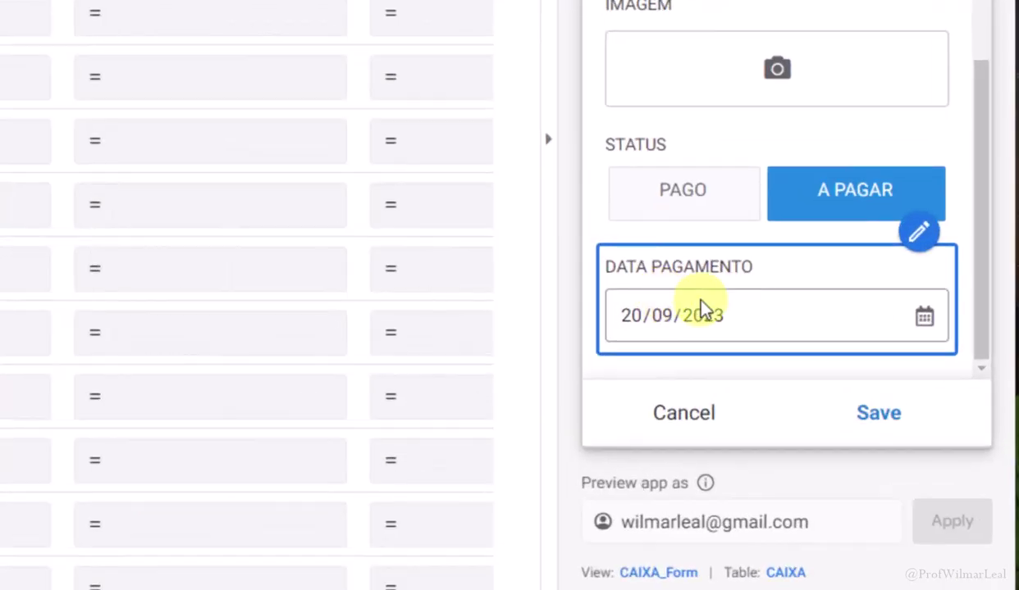
# Set the new CAIXA record's STATUS to PAGO and DATA PAGAMENTO to 18/09/2023, and save the record.
pyautogui.click(689, 215)
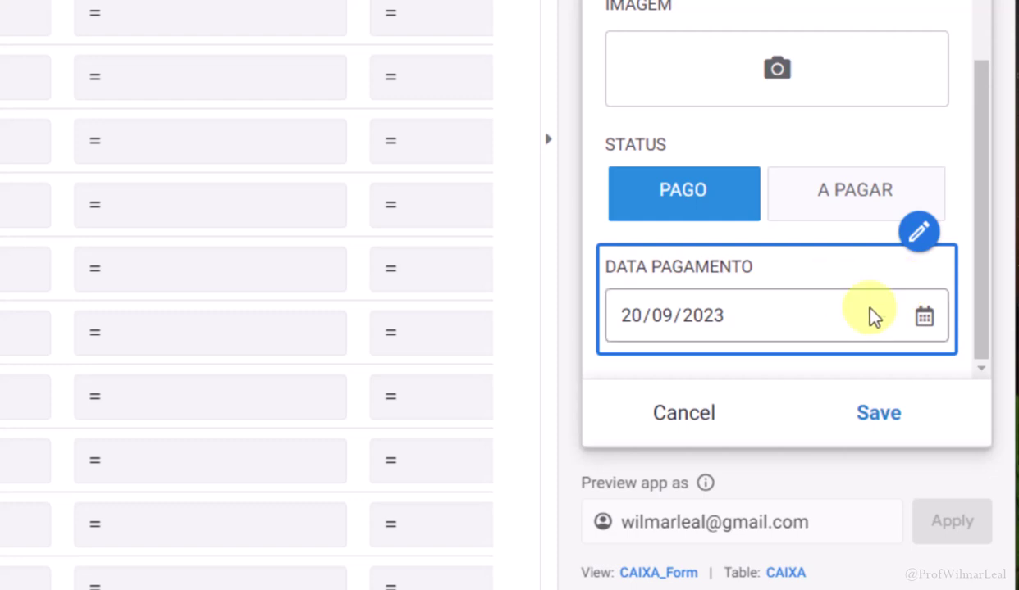
pyautogui.click(922, 318)
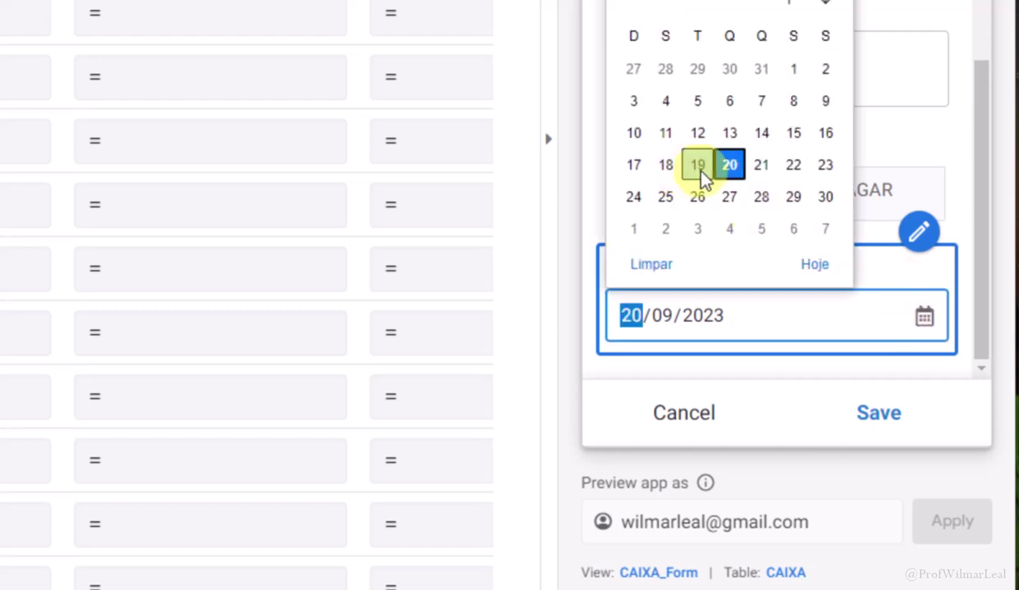
pyautogui.click(669, 169)
pyautogui.click(888, 415)
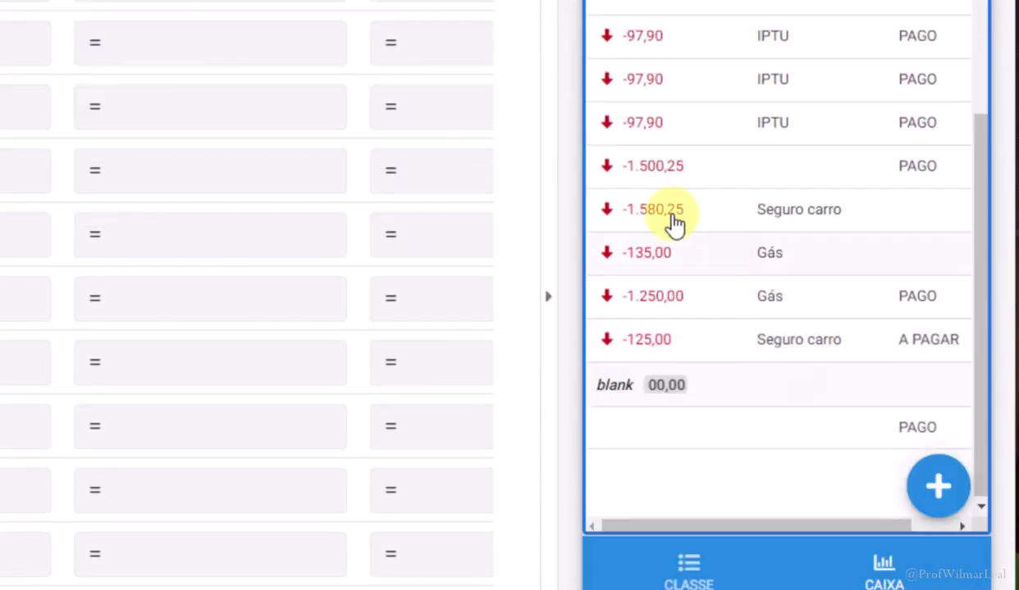
# Edit the -1.580,25 Seguro carro record, setting STATUS to PAGO and DATA PAGAMENTO to 20/09/2023, and save it.
pyautogui.click(726, 511)
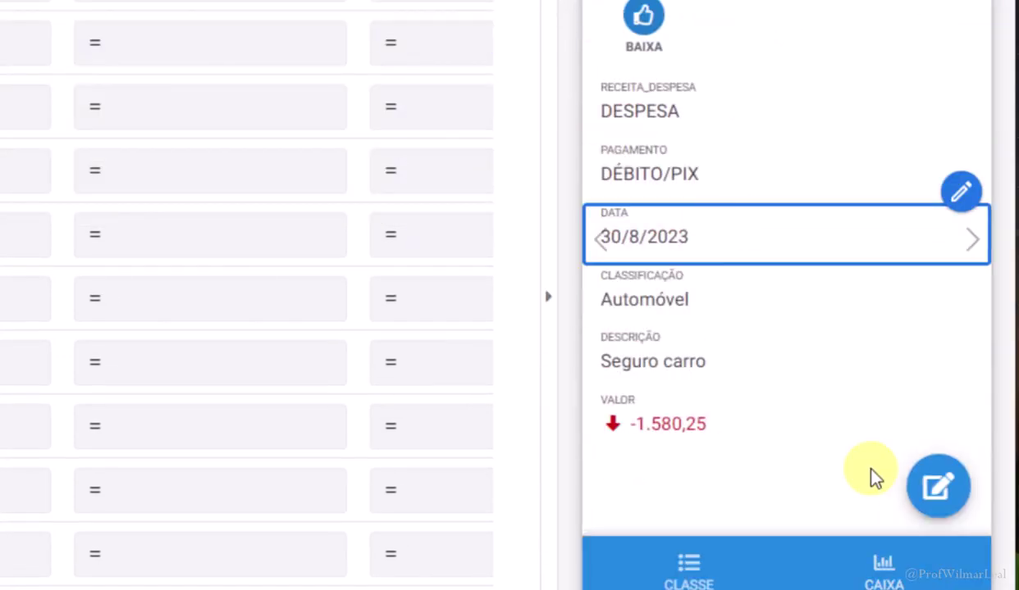
pyautogui.click(937, 490)
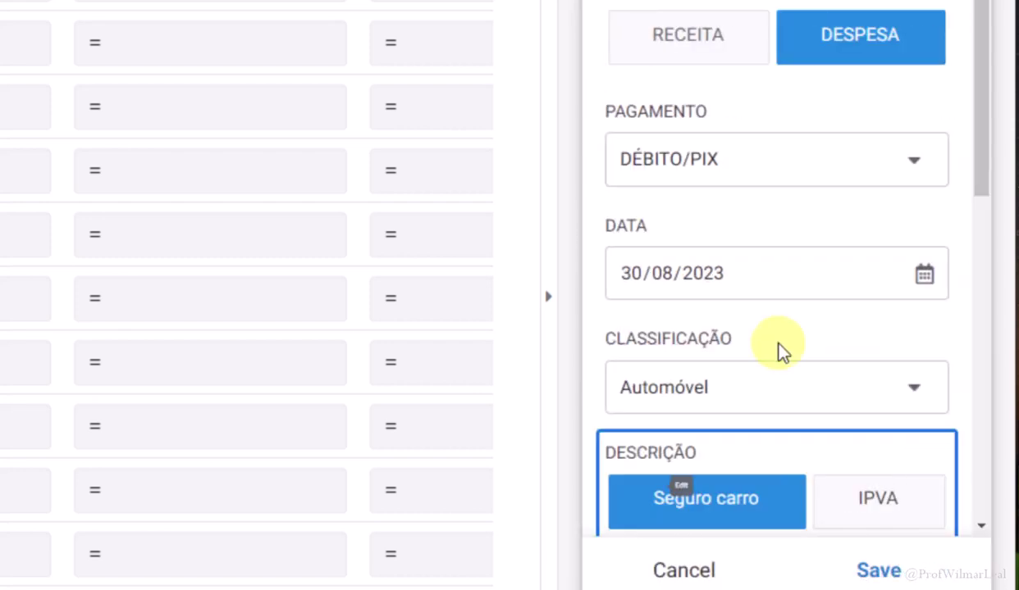
pyautogui.scroll(-5, 807, 391)
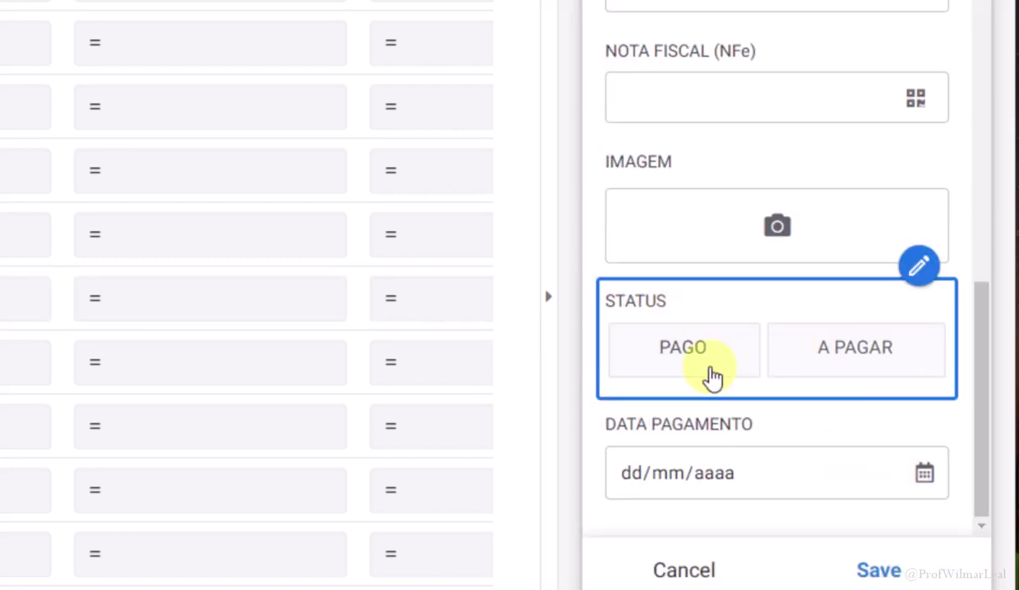
pyautogui.click(691, 344)
pyautogui.click(920, 473)
pyautogui.click(725, 322)
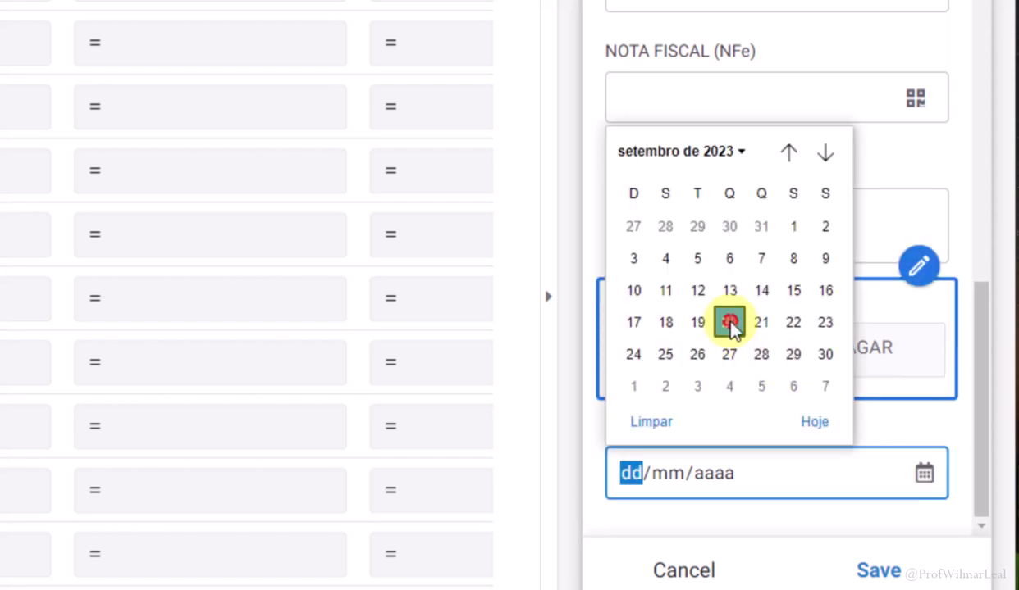
pyautogui.click(876, 569)
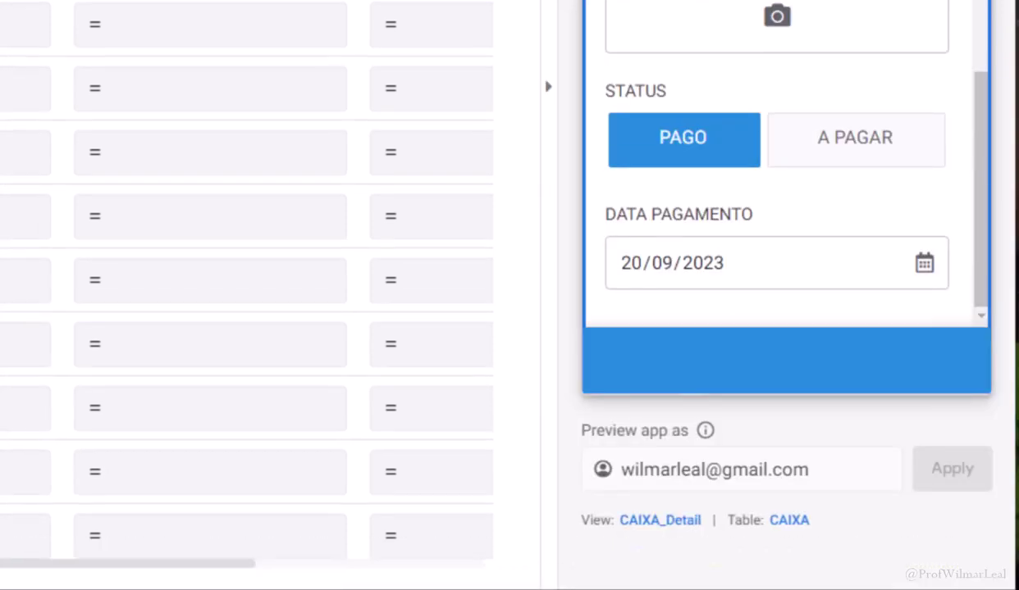